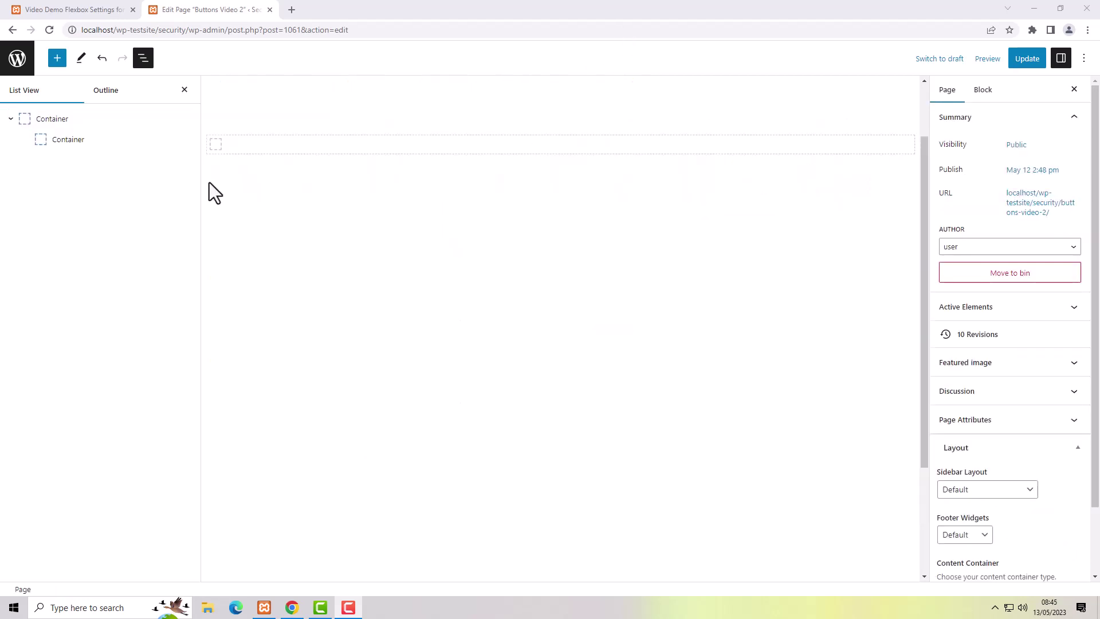
Step: Insert a Button block into the inner Container by searching 'buttons'
left_click(214, 145)
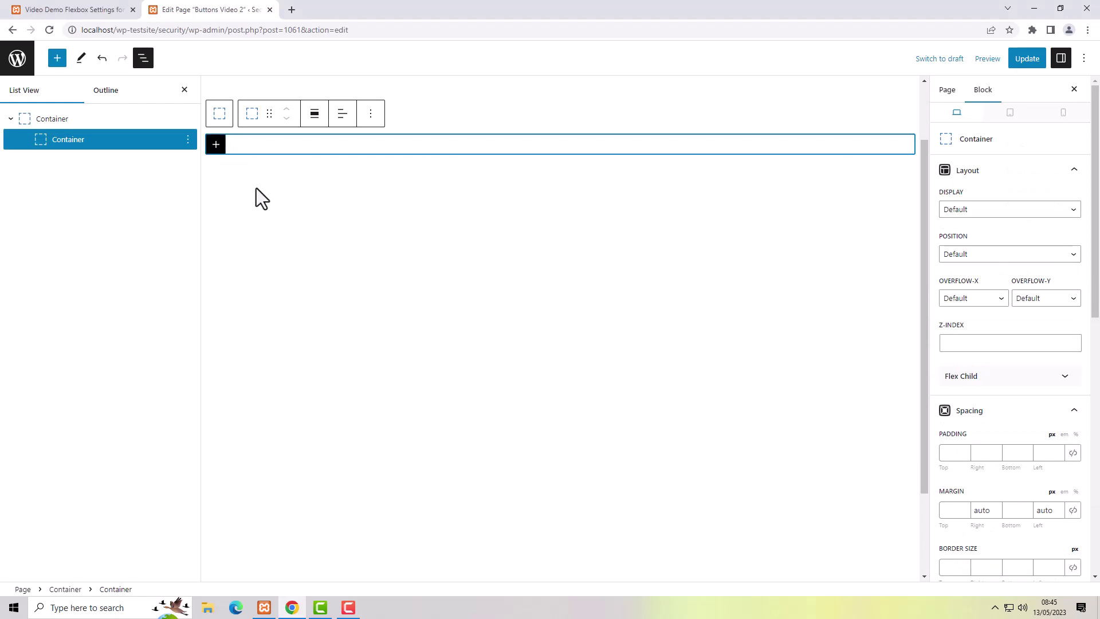
left_click(216, 146)
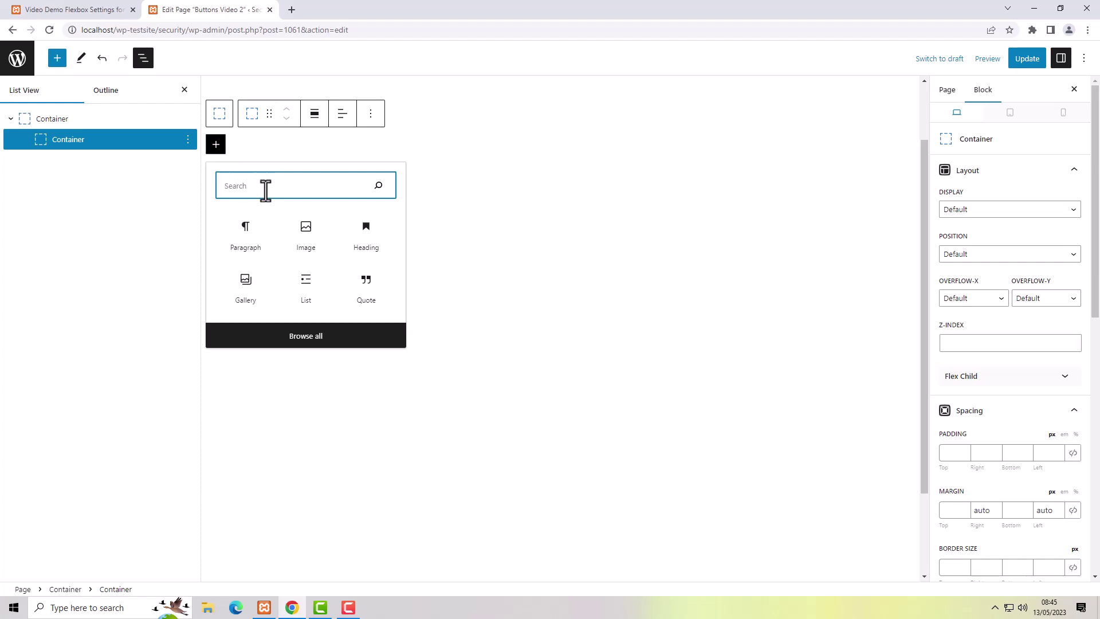
type("buttons")
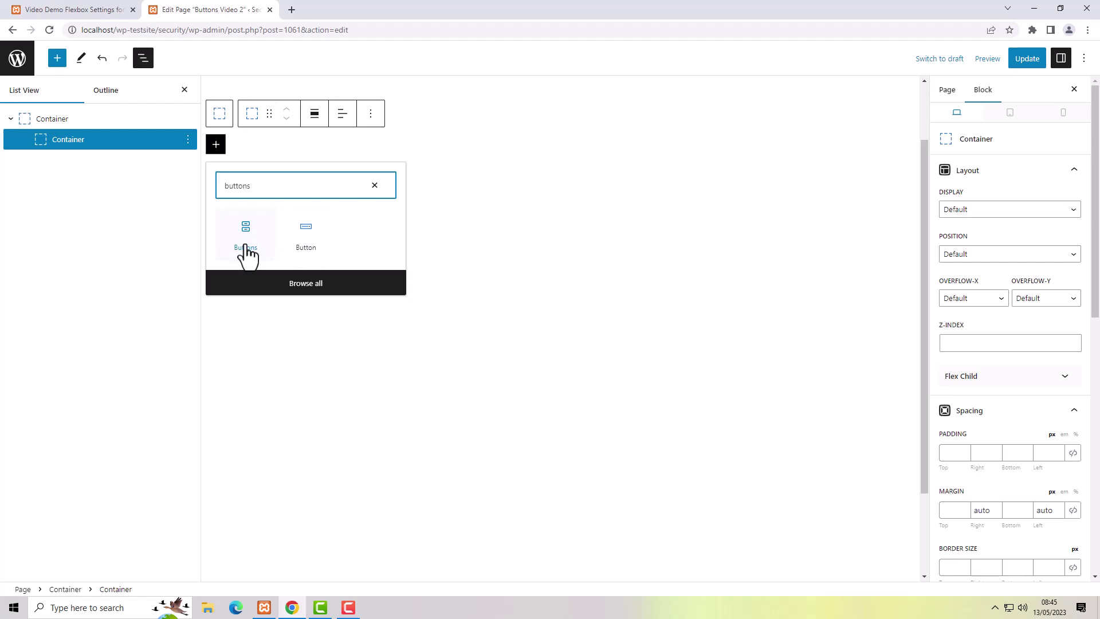
left_click(307, 235)
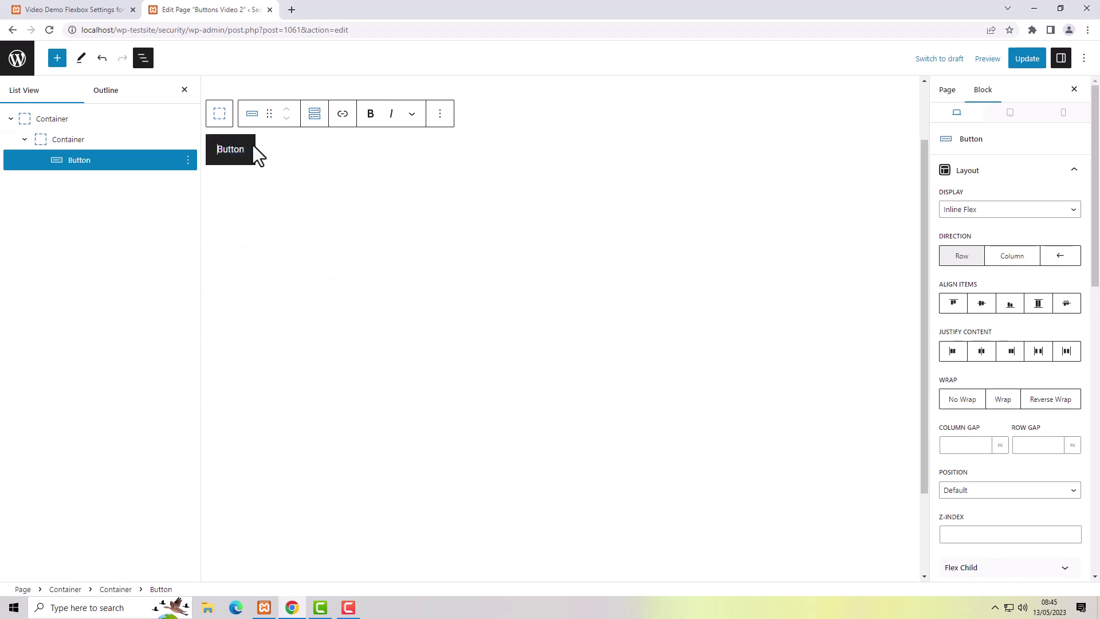
left_click(143, 166)
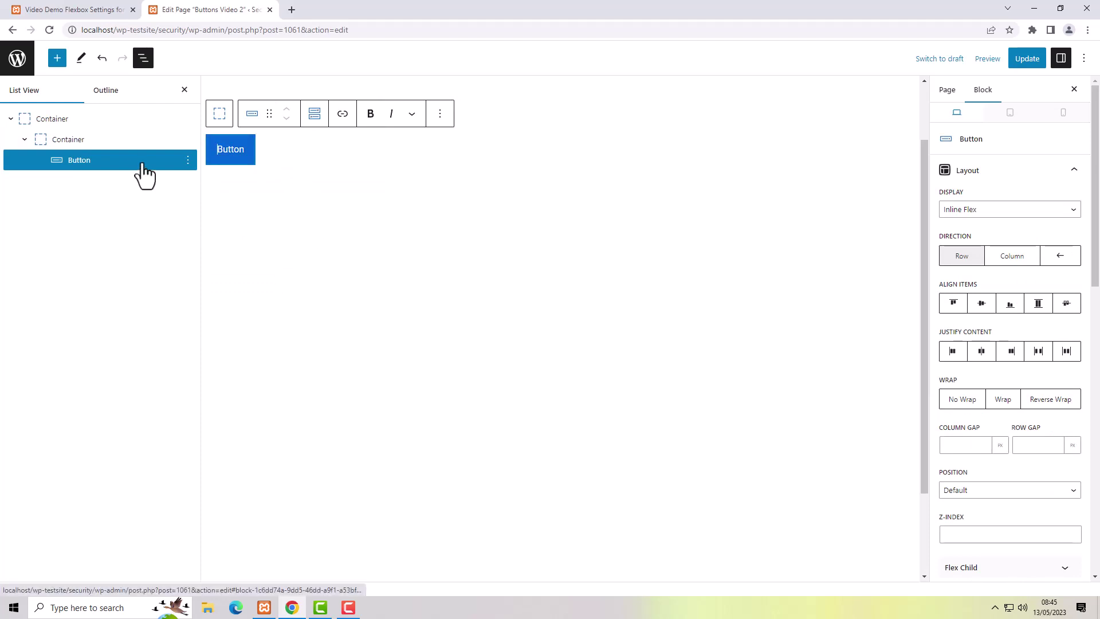
Step: Wrap the button in a Button Container, add five more buttons, and turn on Wrap
left_click(315, 114)
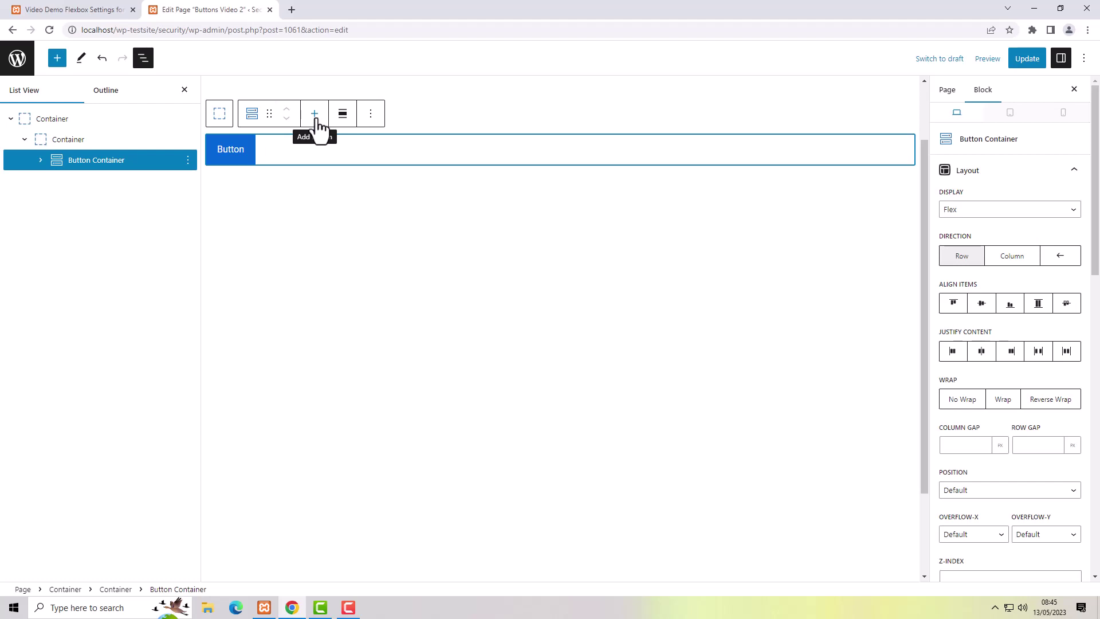
left_click(314, 114)
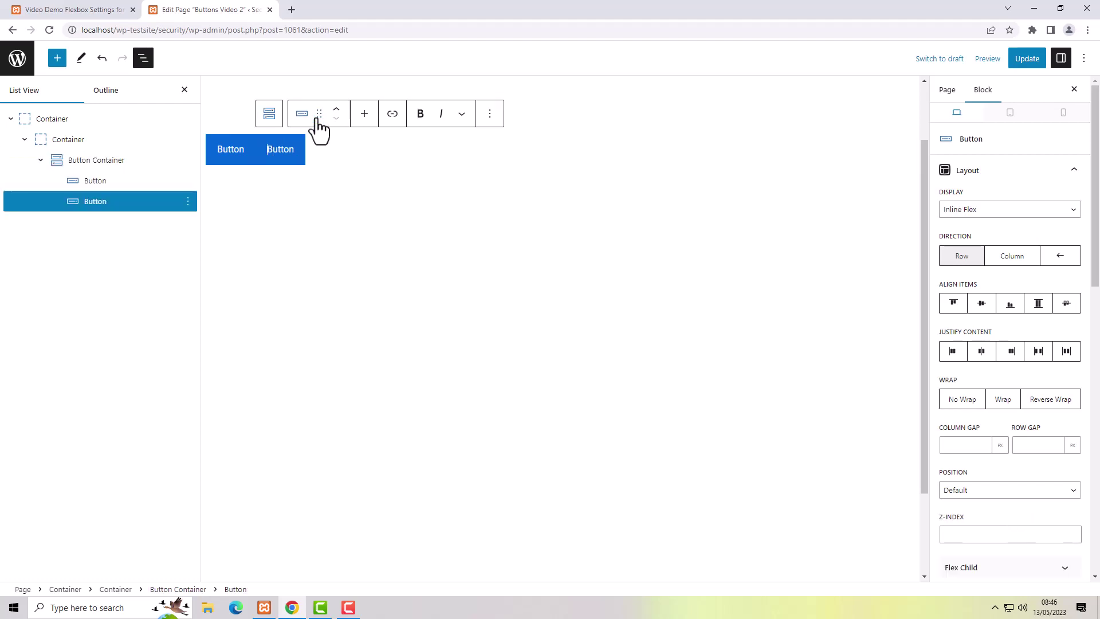
left_click(365, 114)
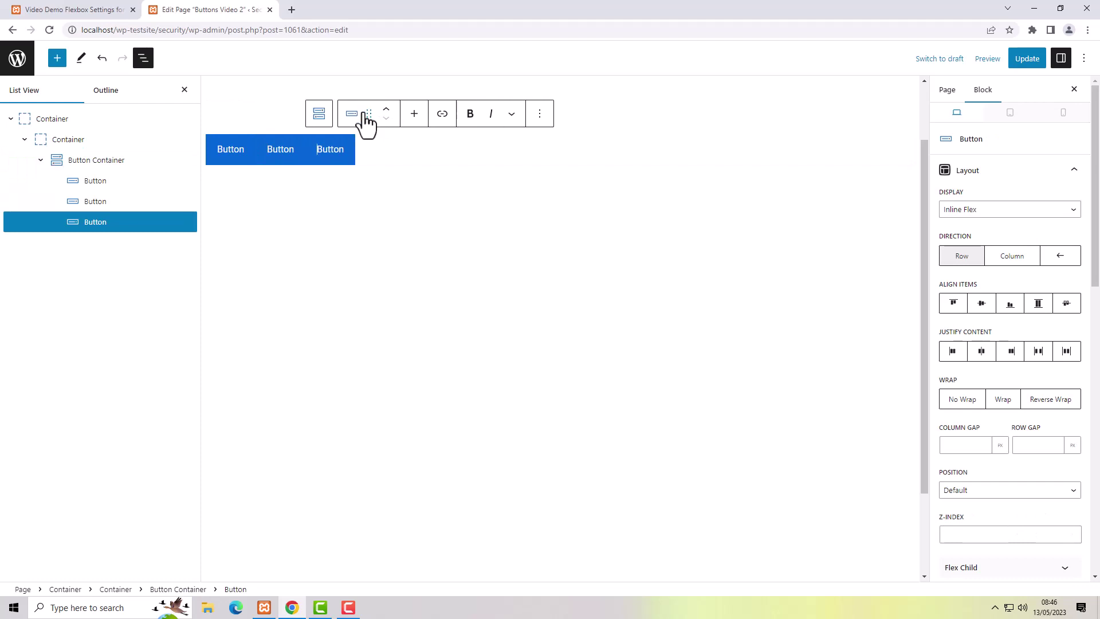
left_click(415, 114)
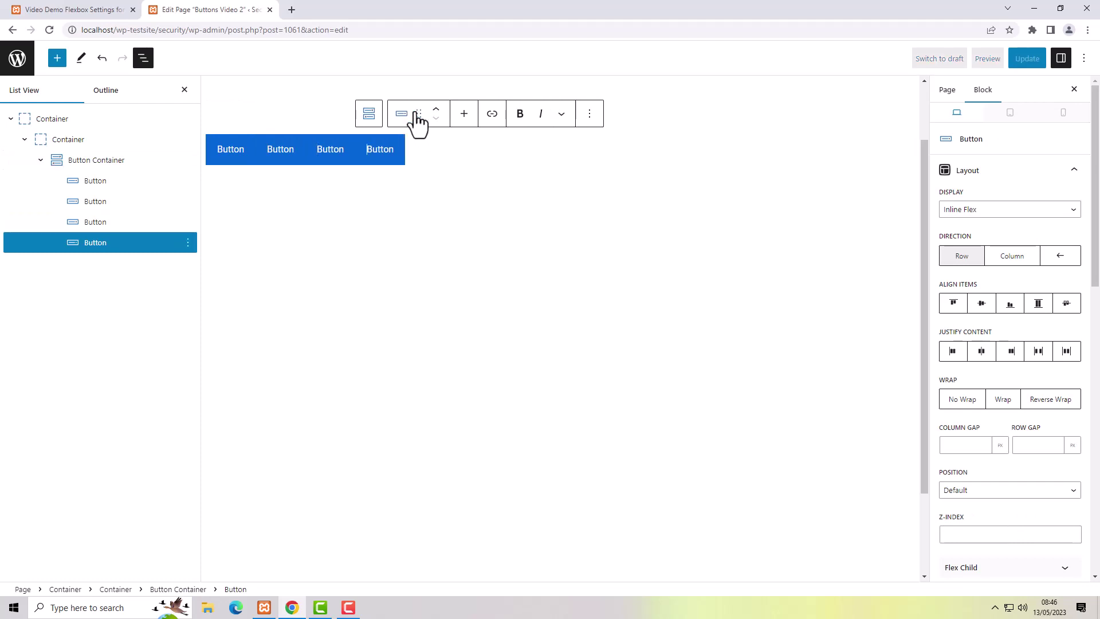
left_click(464, 114)
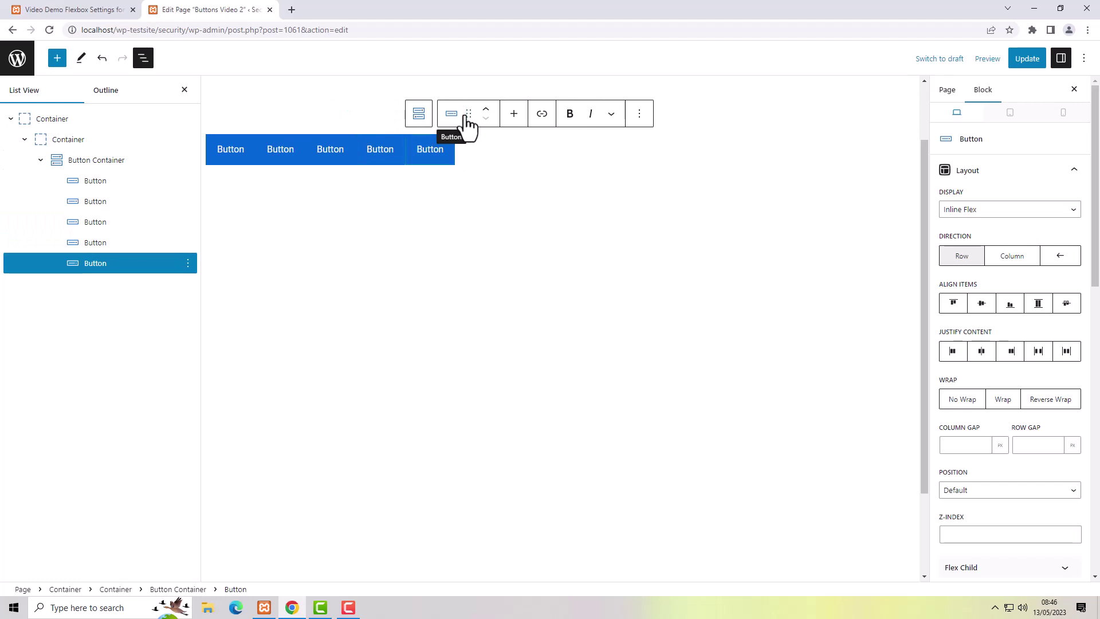
left_click(514, 118)
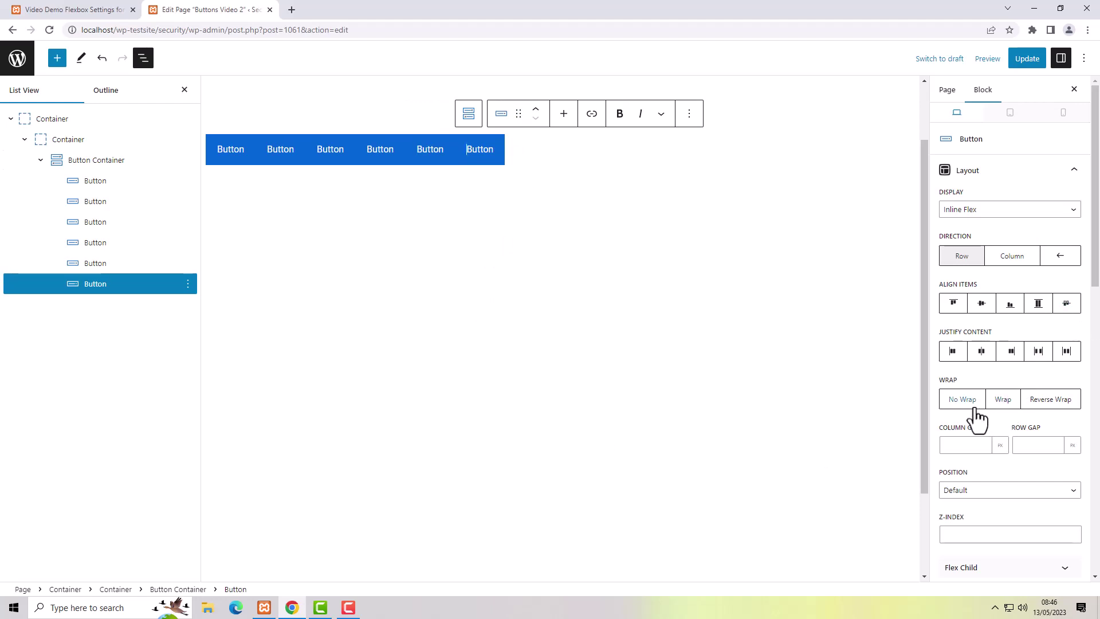
left_click(1003, 400)
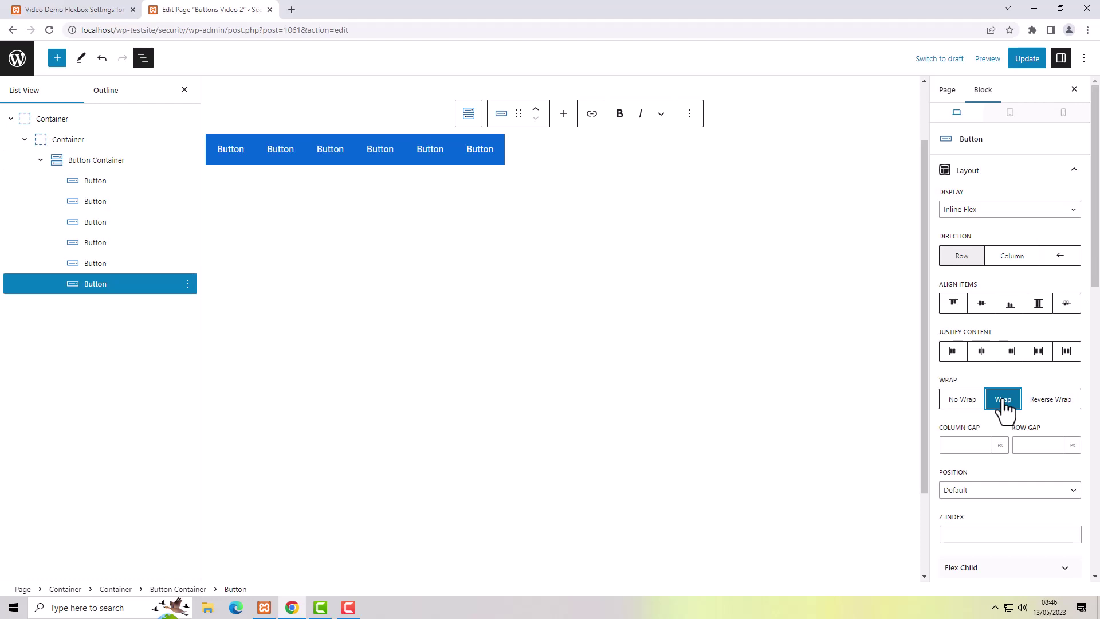
left_click(71, 162)
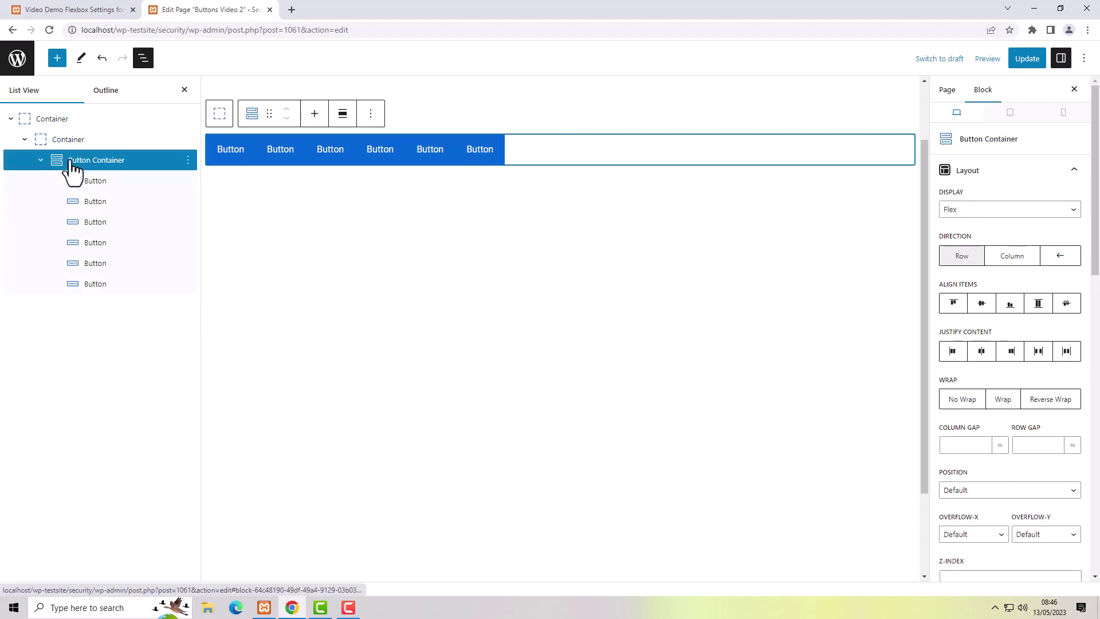
Step: Set the Button Container's Column Gap and Row Gap to 10
left_click(965, 446)
type("10")
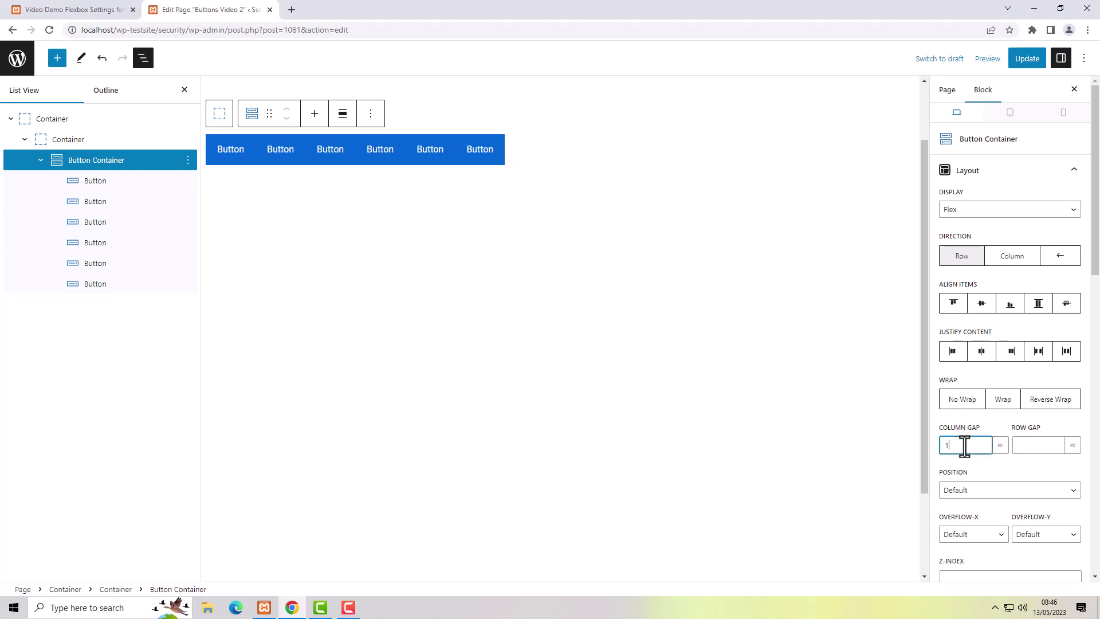
key("Tab")
key("Tab")
type("10")
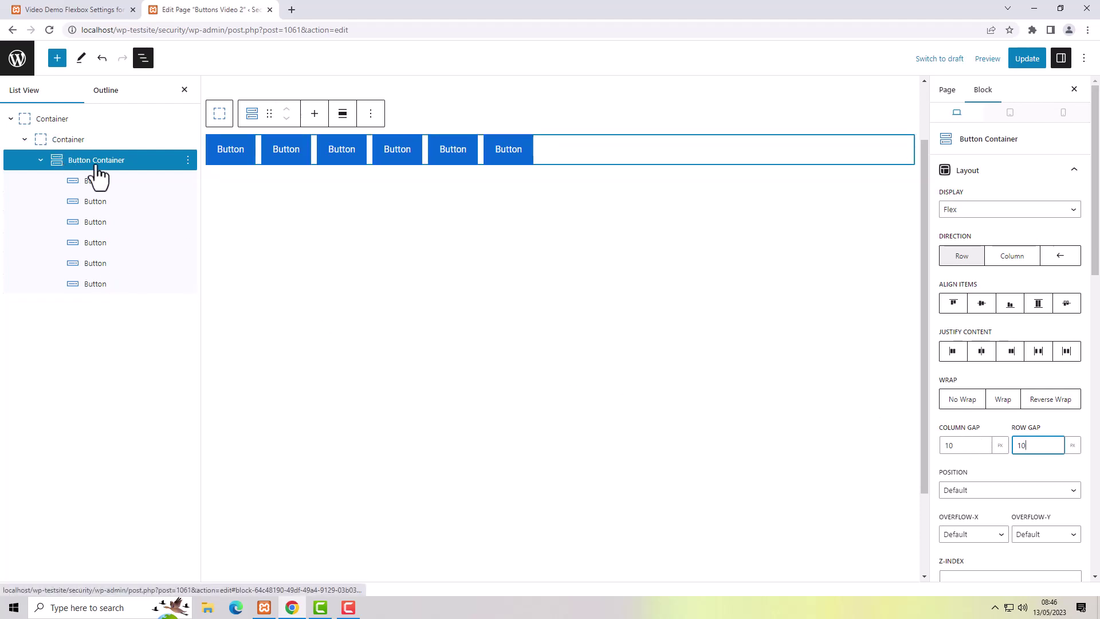
Step: Try the end, centre and start Justify Content options, then set Direction to Column
left_click(1011, 352)
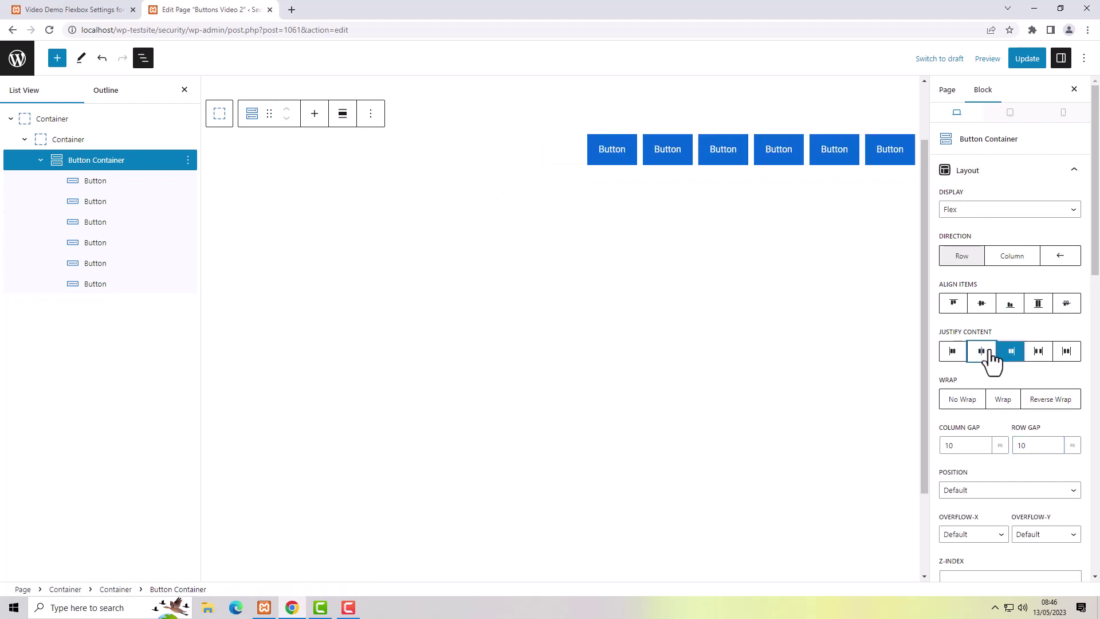
left_click(983, 351)
left_click(953, 352)
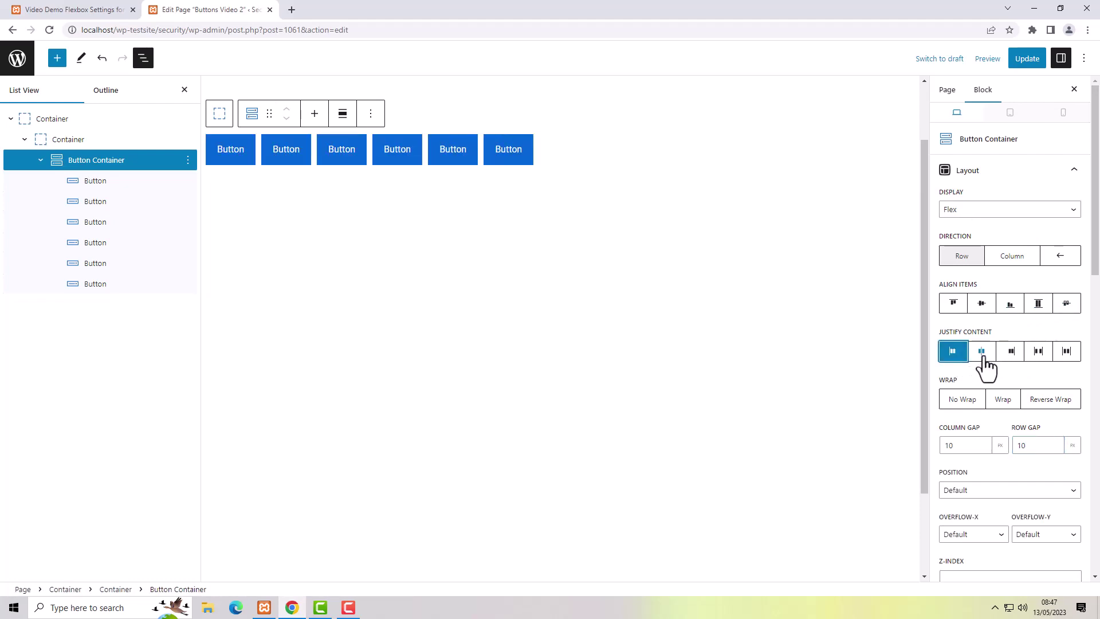
left_click(982, 352)
left_click(1010, 352)
left_click(953, 352)
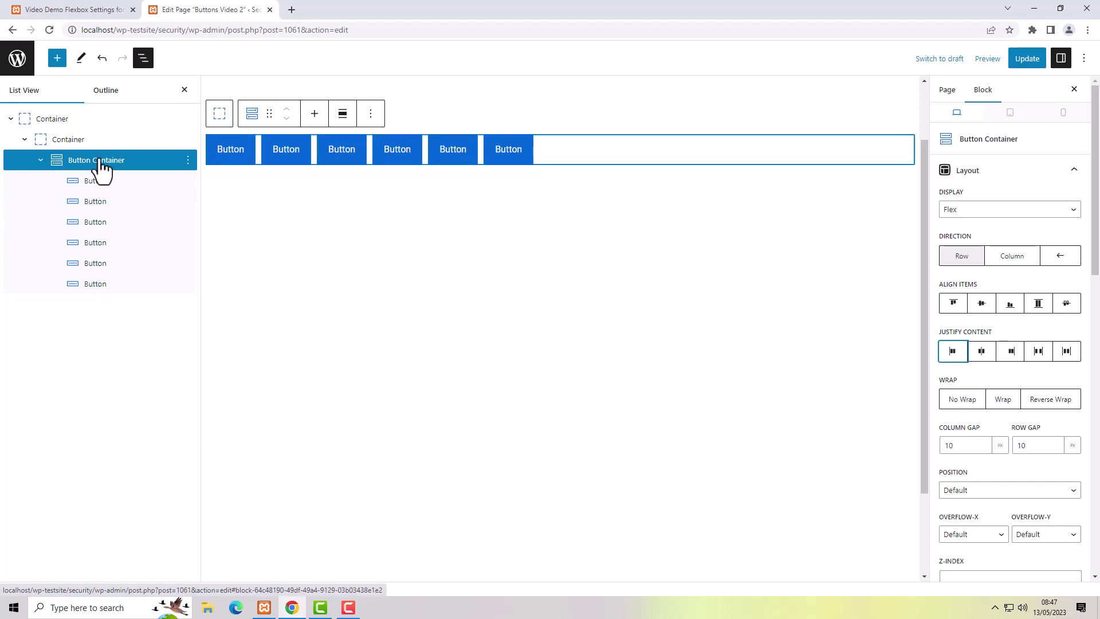
left_click(1009, 352)
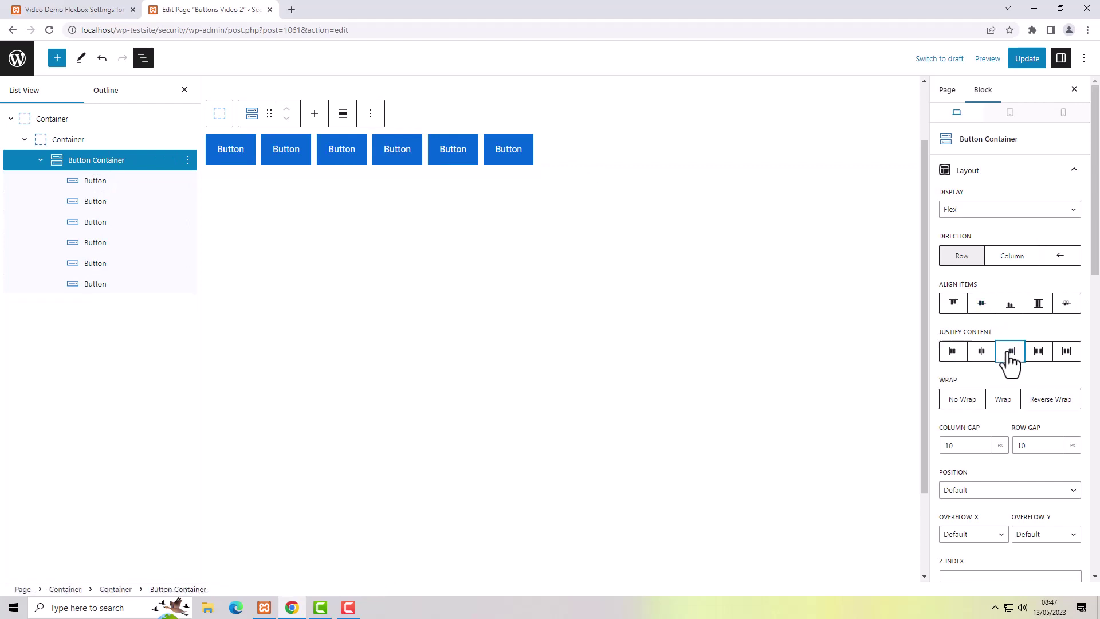
left_click(982, 351)
left_click(953, 351)
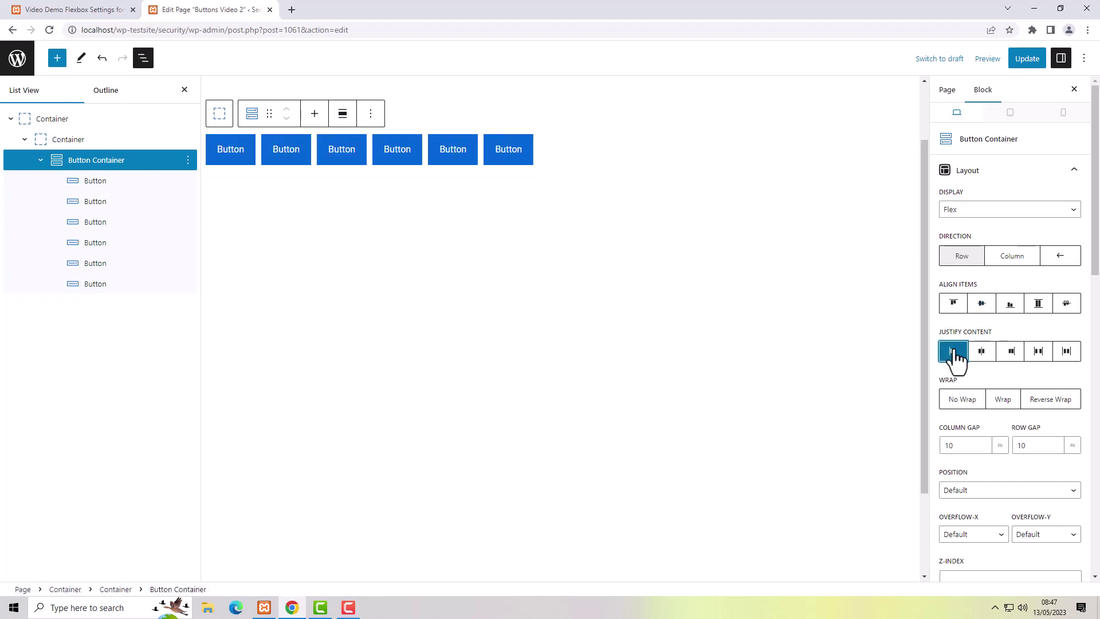
left_click(955, 352)
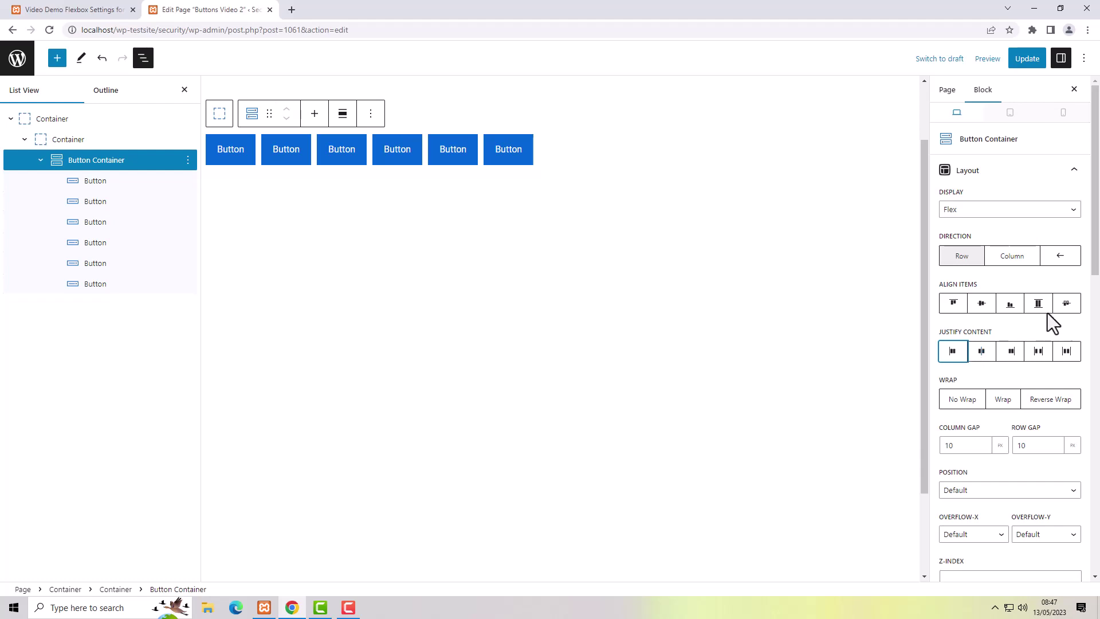
left_click(1011, 260)
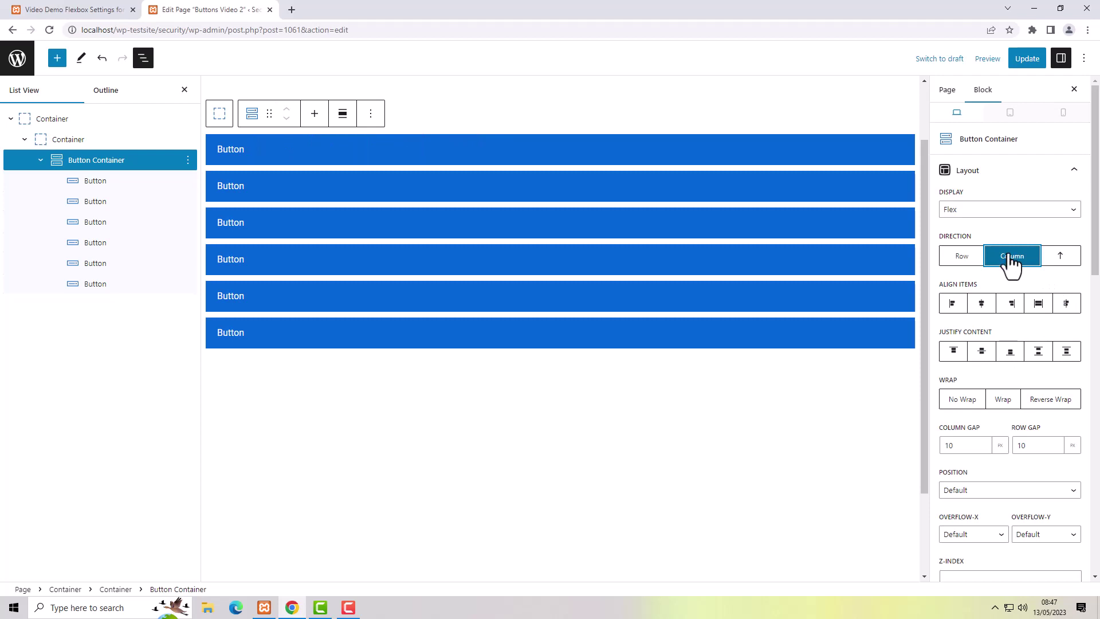
Step: Set the Button Container's Sizing width to 300 and save the page
left_click(58, 148)
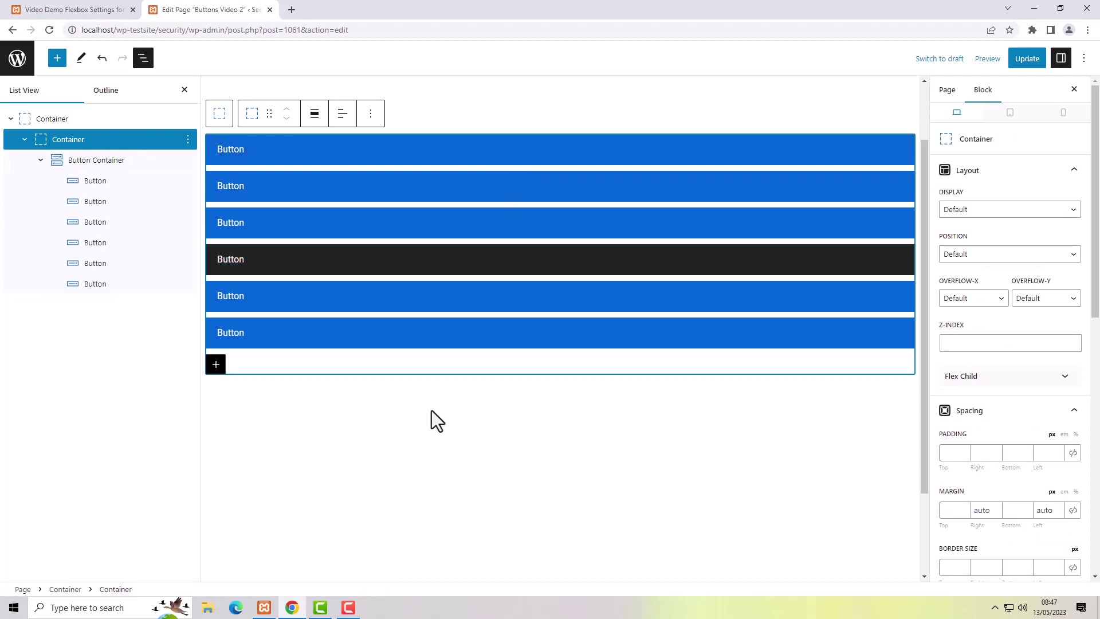
left_click(92, 172)
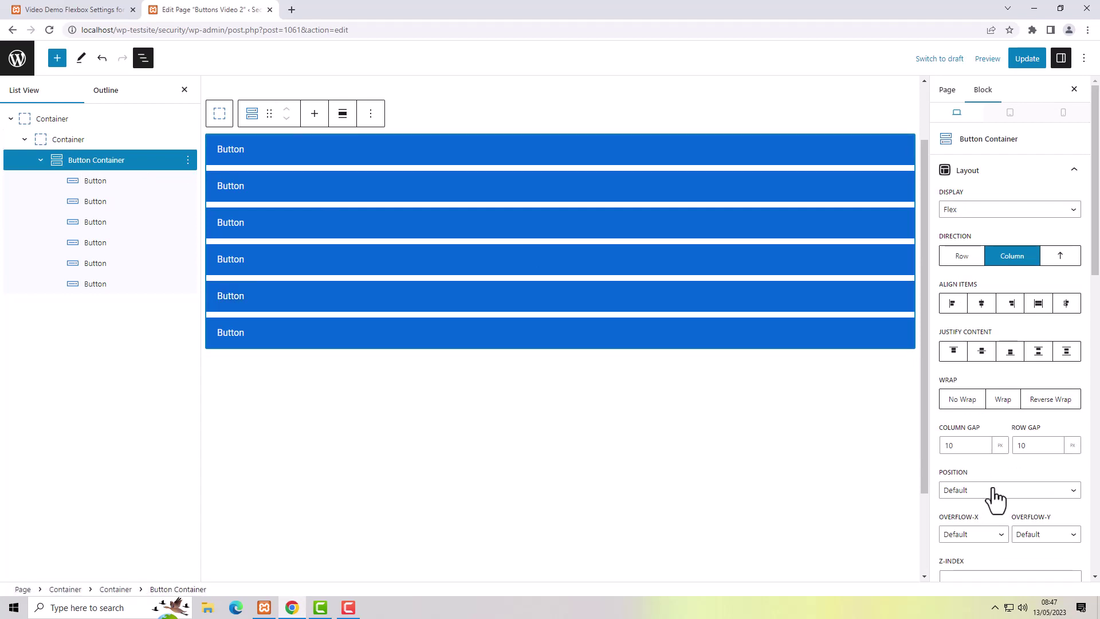
scroll(995, 491, "down", 7)
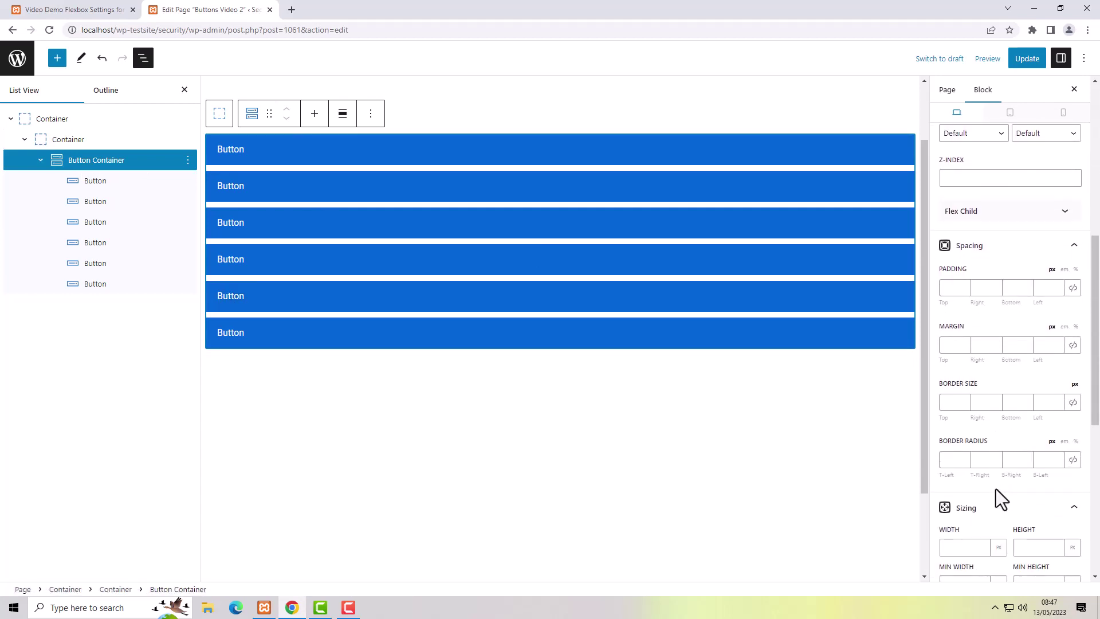
scroll(996, 489, "down", 3)
left_click(962, 377)
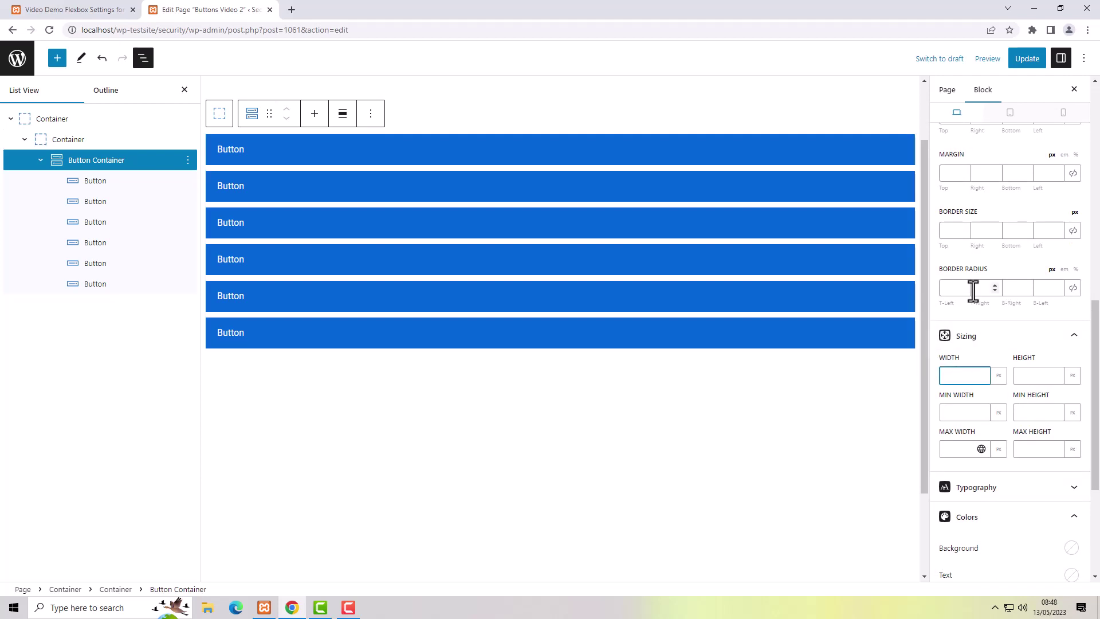
type("300")
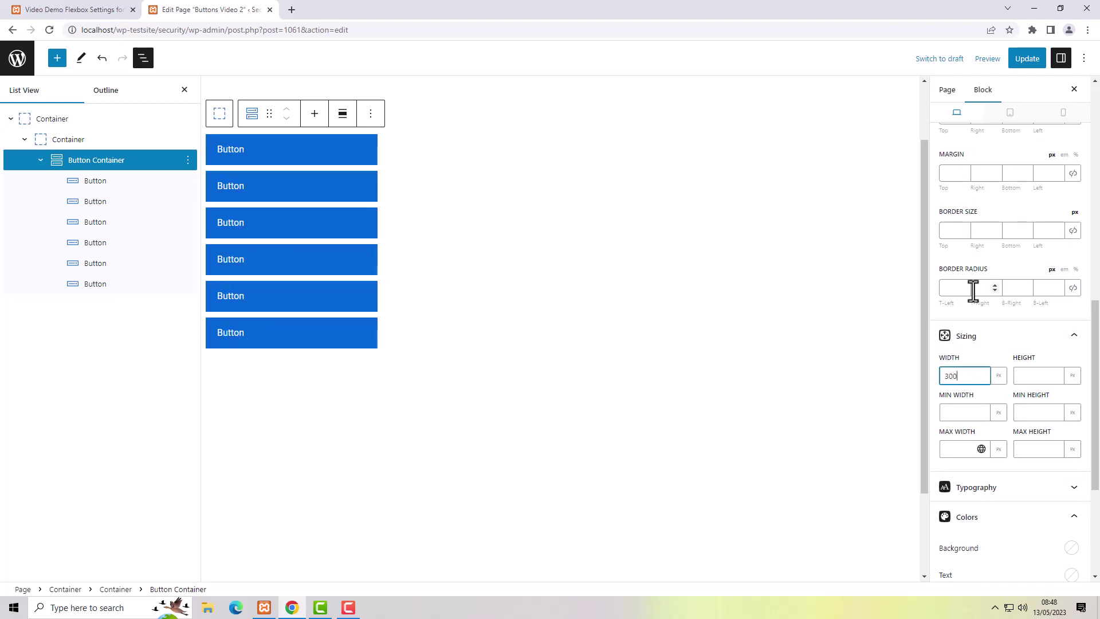
key("ctrl+s")
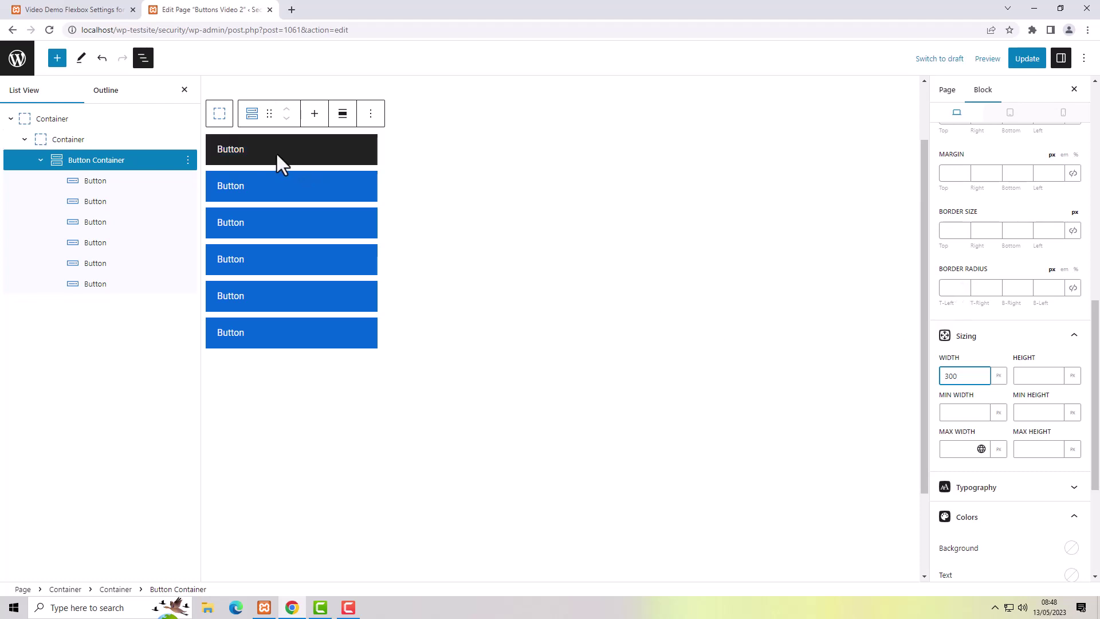
Step: Select all six Buttons and set their Justify Content to Center
left_click(107, 181)
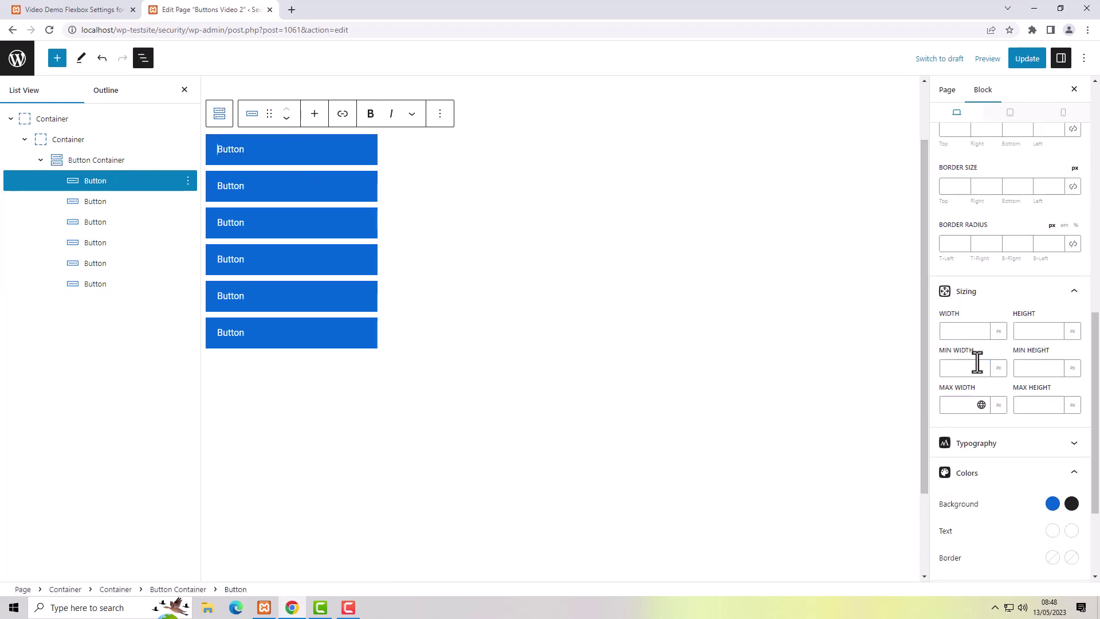
scroll(1001, 386, "up", 3)
scroll(1002, 387, "up", 7)
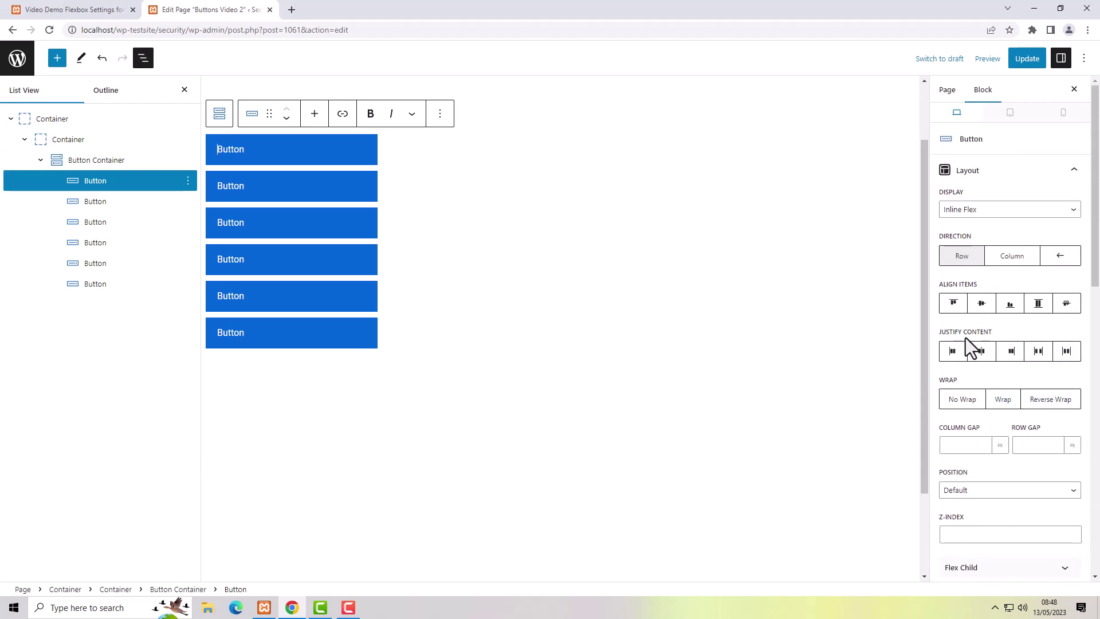
left_click(982, 352)
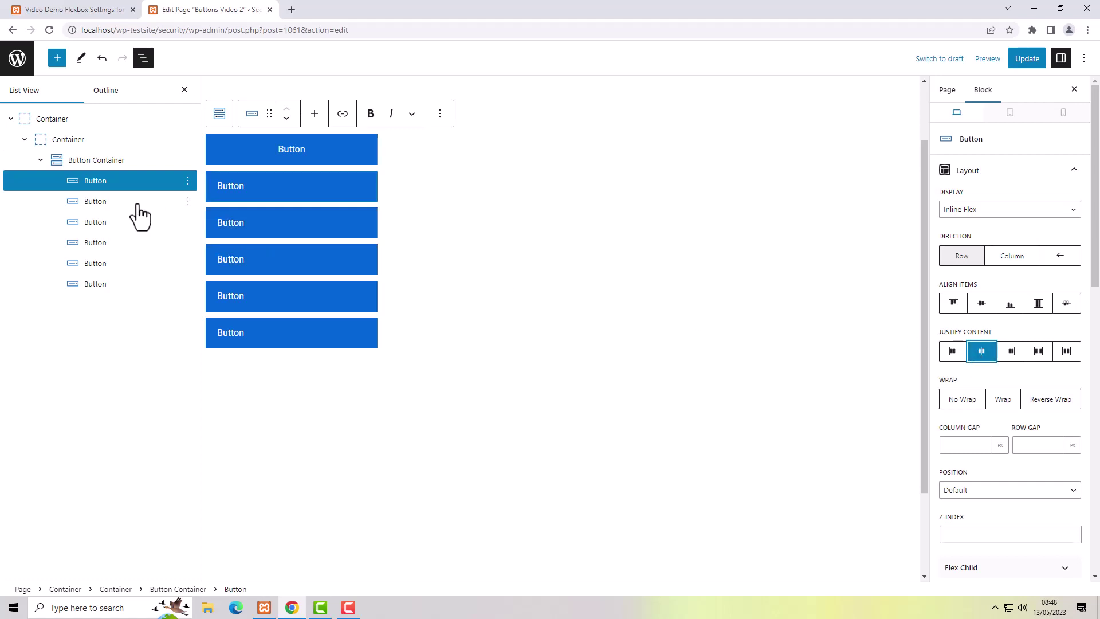
left_click(118, 202, "shift")
left_click(91, 283, "shift")
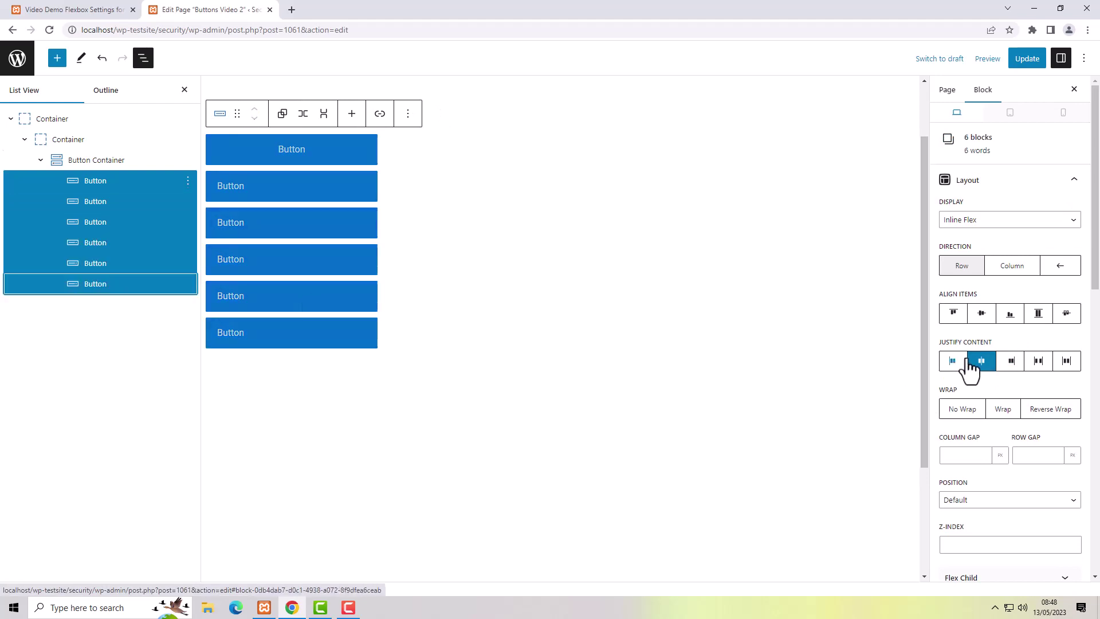
left_click(979, 370)
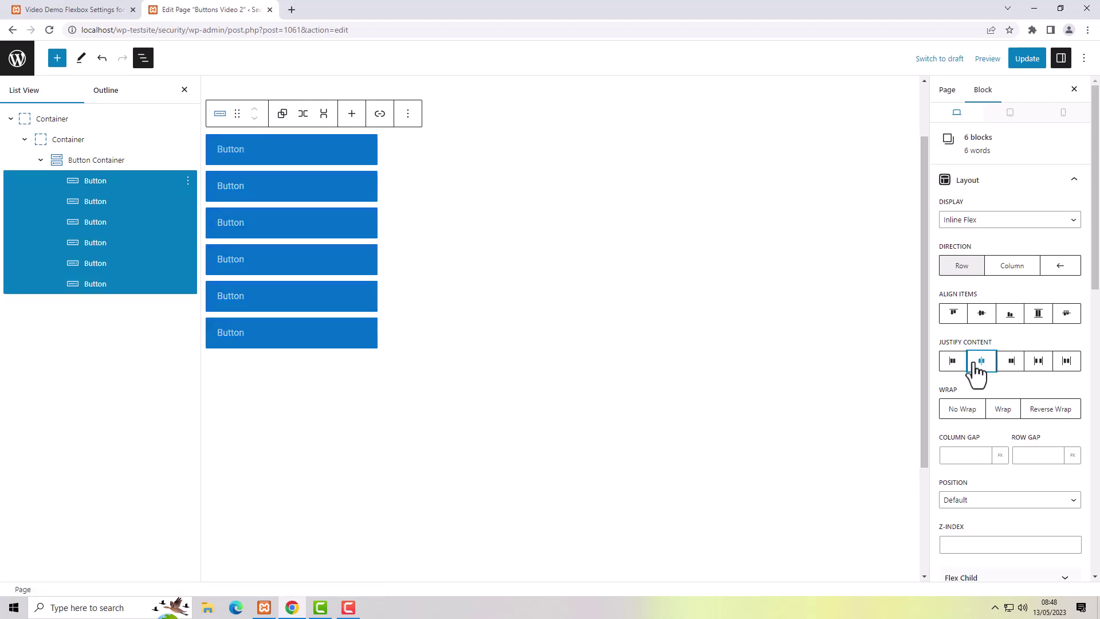
left_click(977, 371)
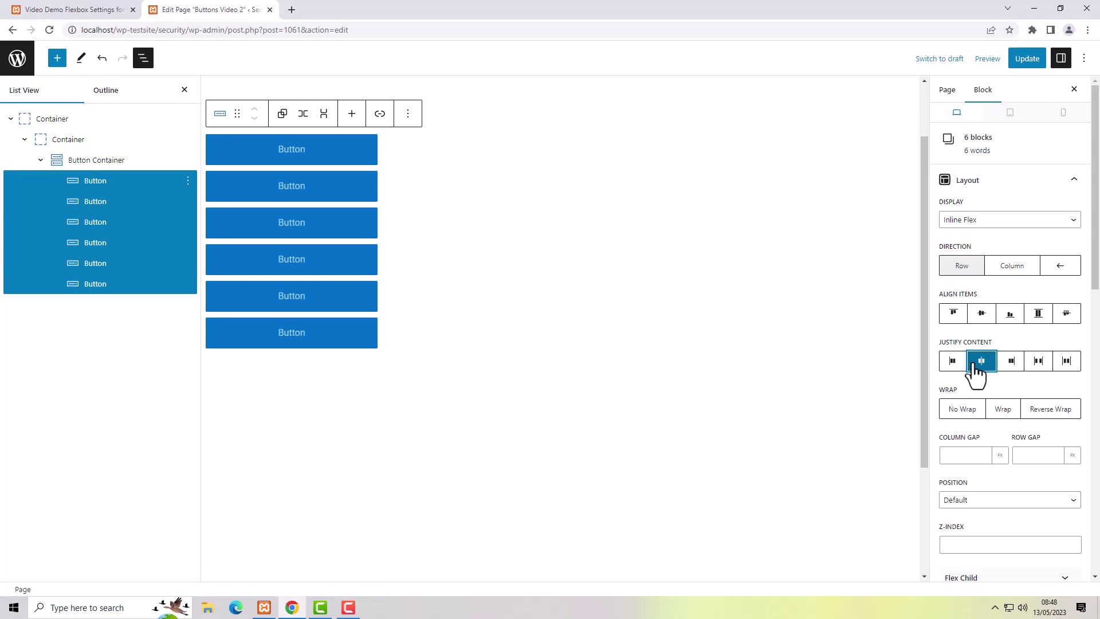
left_click(699, 259)
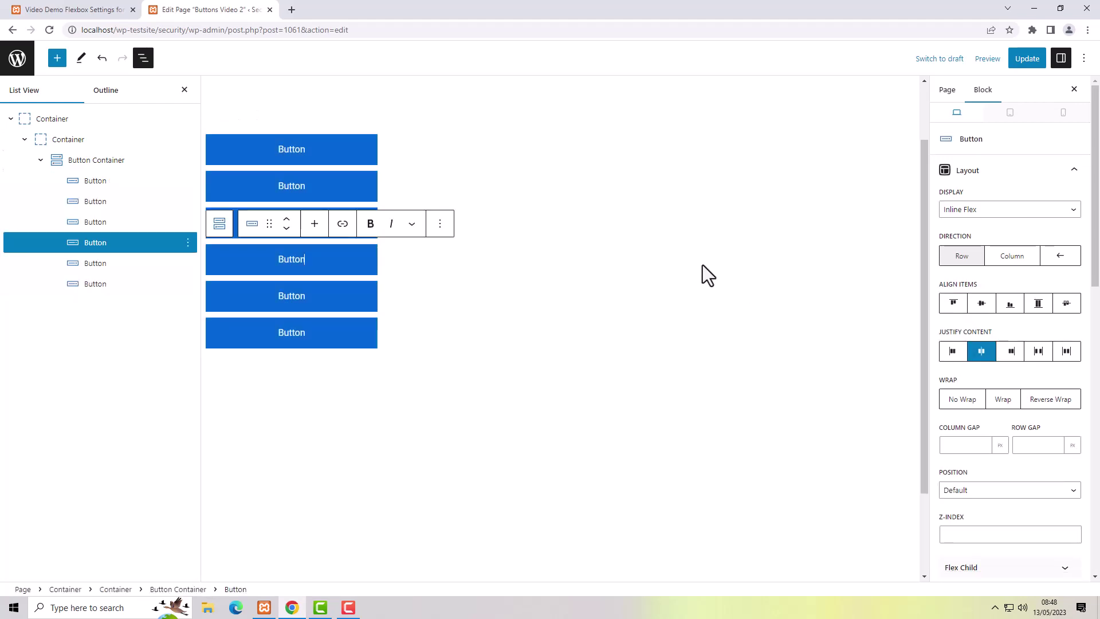
Step: Set the Button Container's right and left margins to auto
left_click(55, 164)
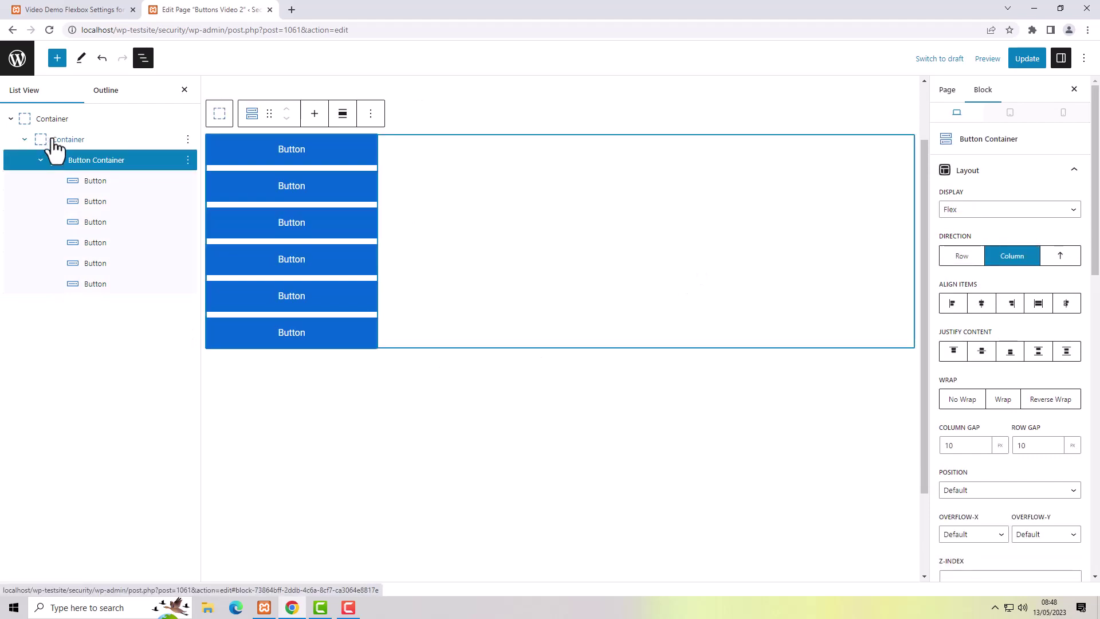
left_click(54, 140)
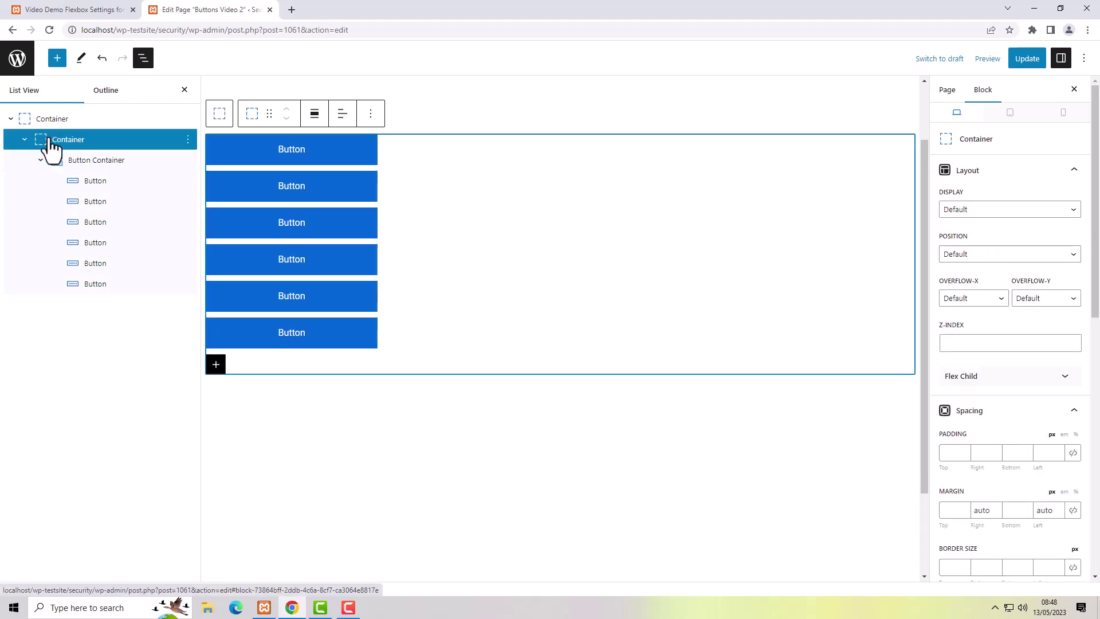
left_click(57, 165)
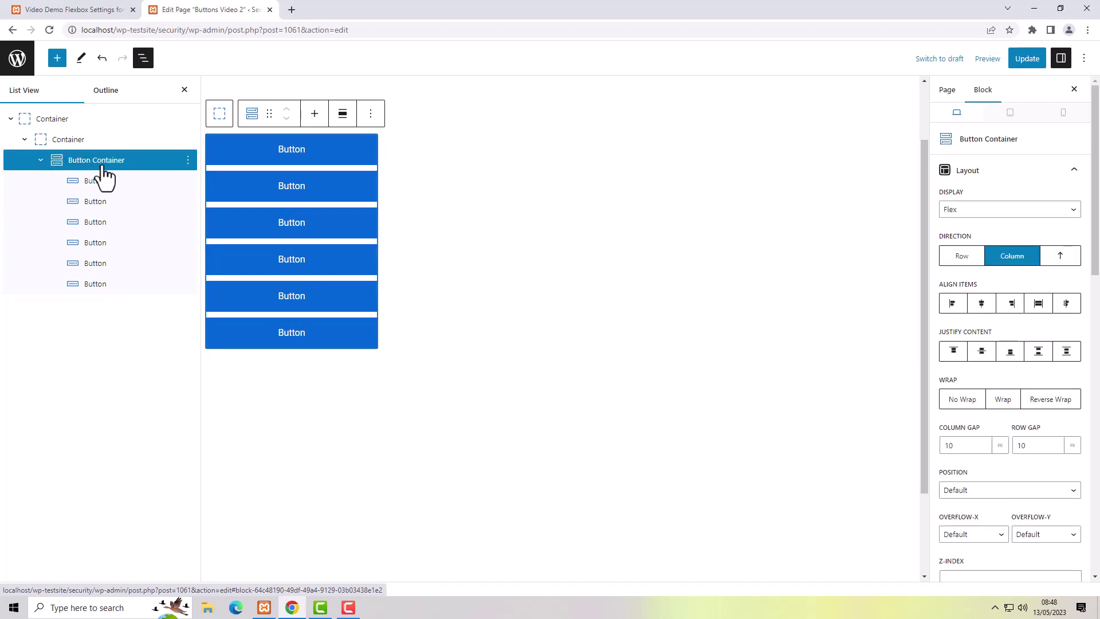
scroll(1047, 493, "down", 7)
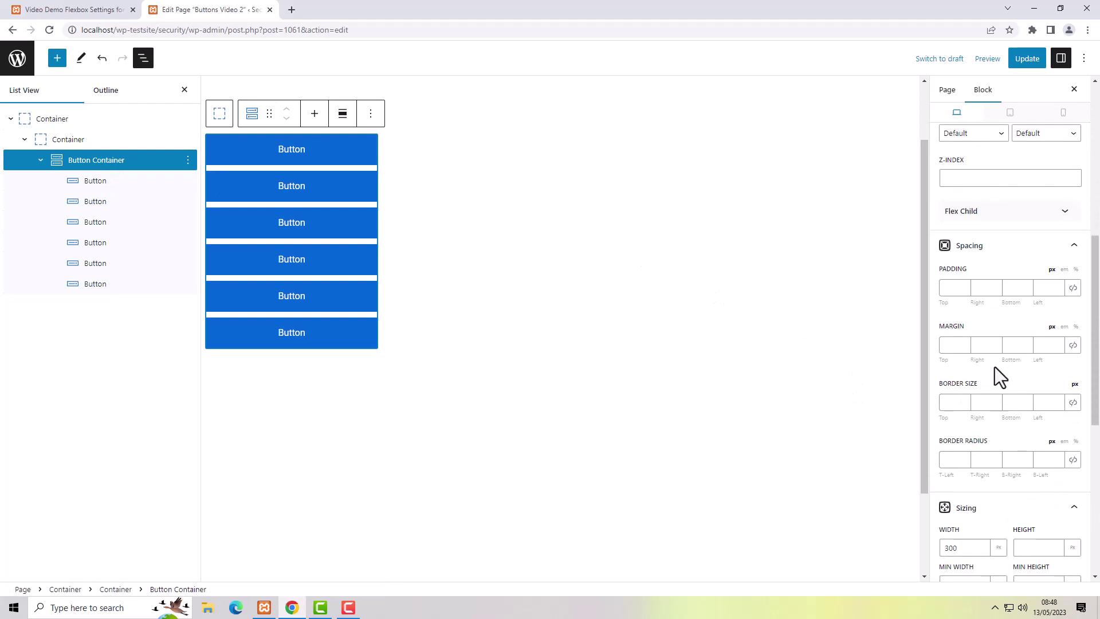
type("auto")
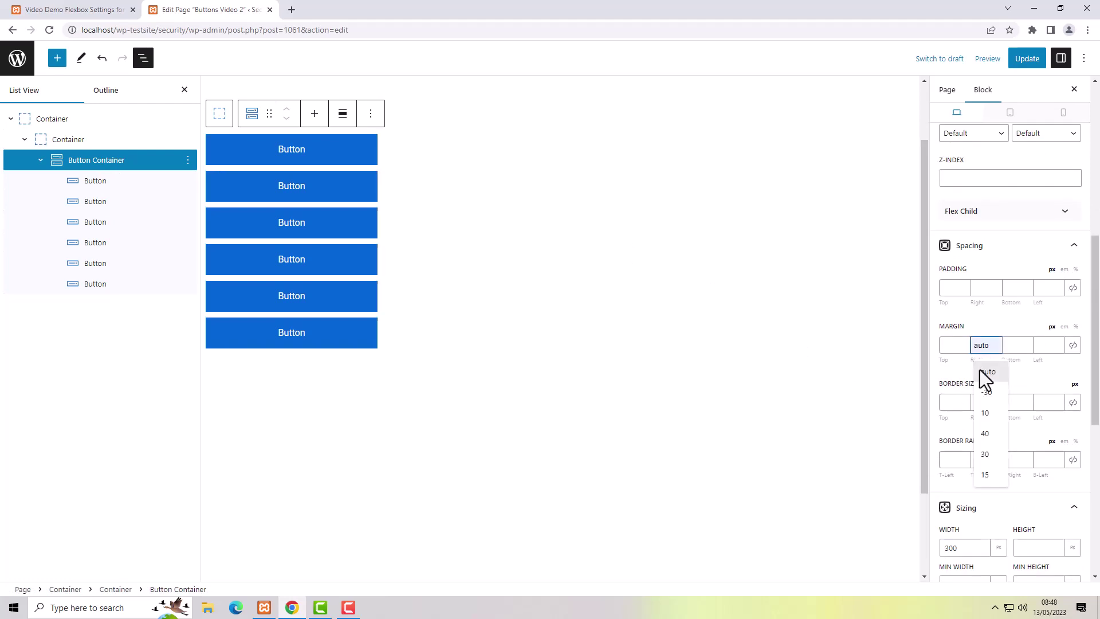
left_click(1046, 345)
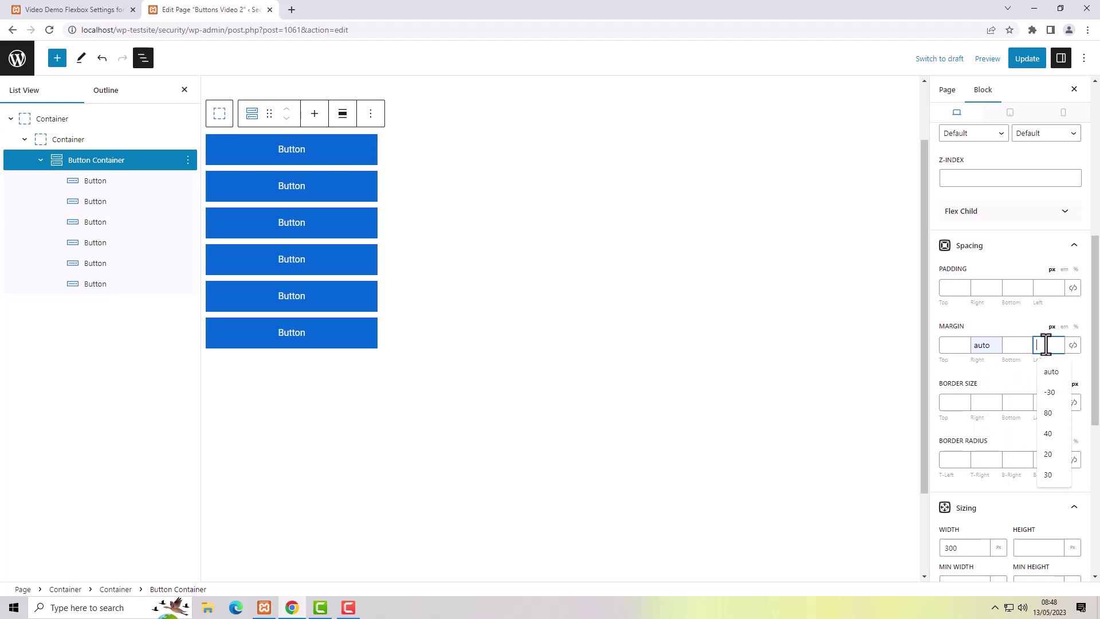
left_click(1049, 373)
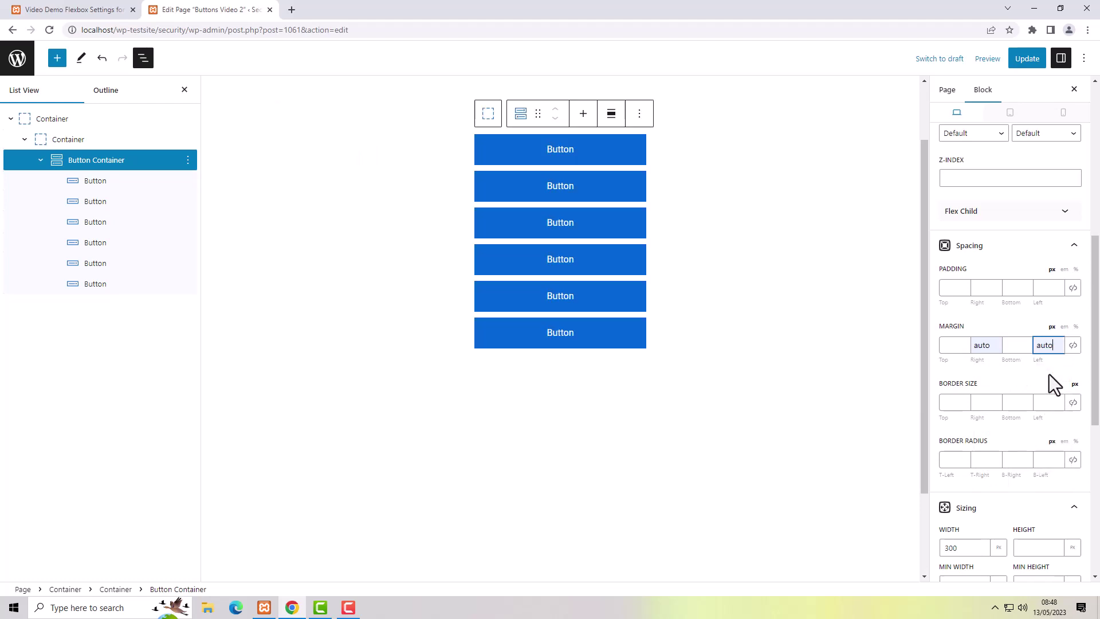
Step: Clear the right margin to compare, then restore it to auto
left_click(83, 148)
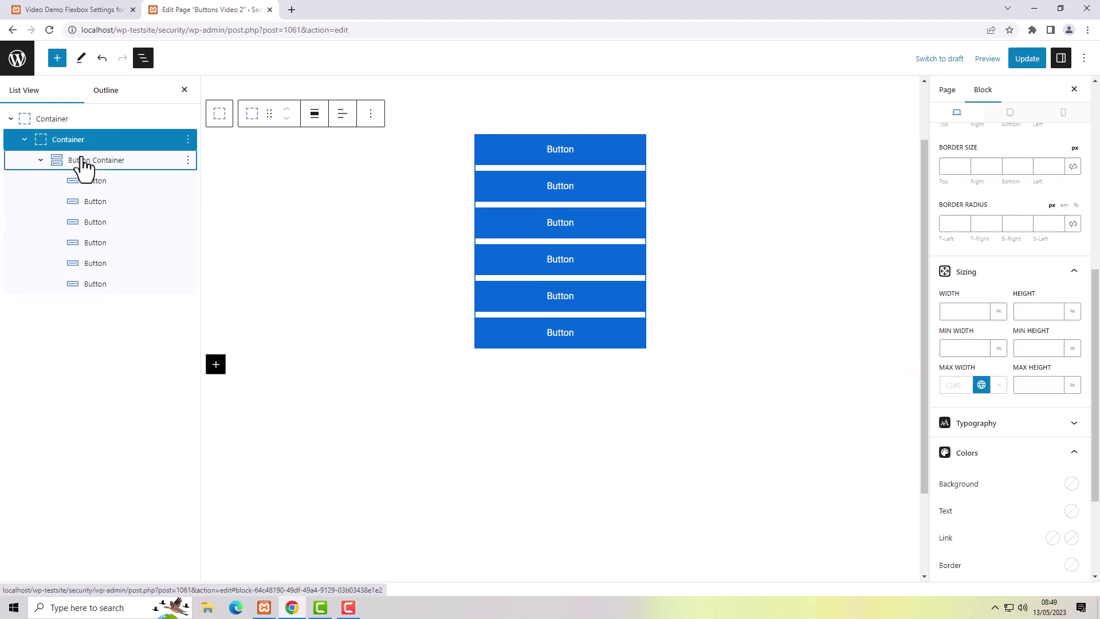
left_click(82, 162)
left_click(983, 344)
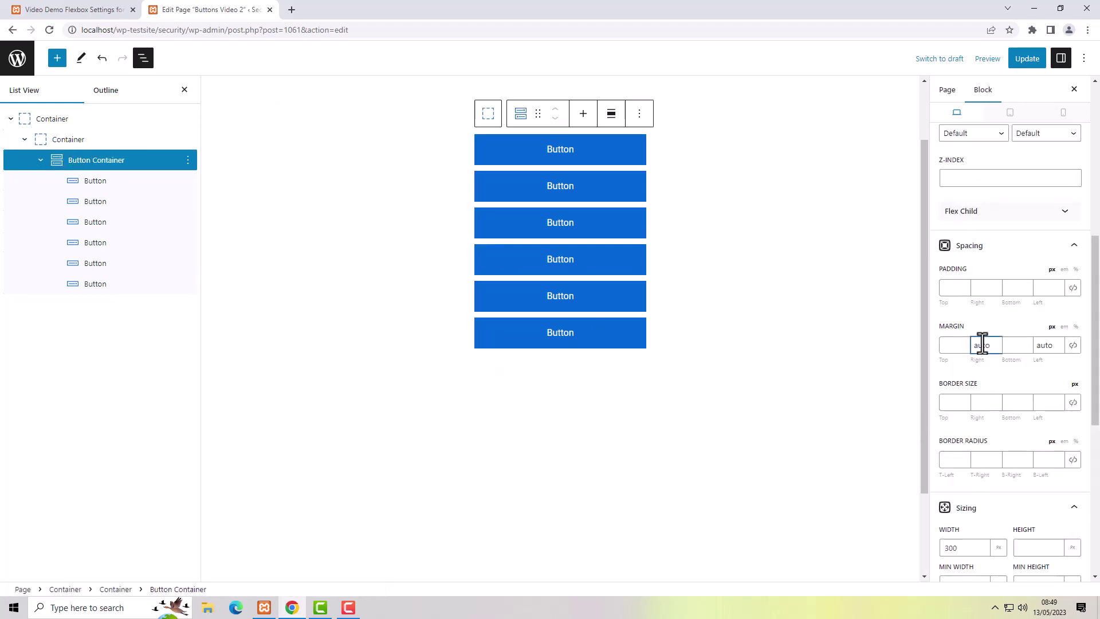
double_click(992, 346)
key("BackSpace")
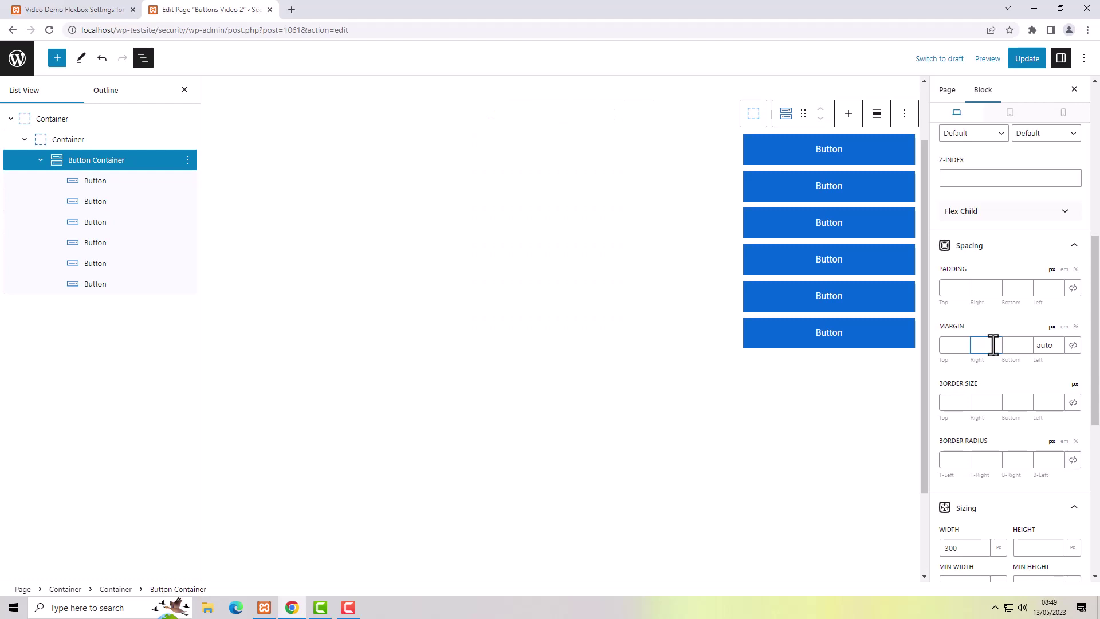
left_click(993, 345)
left_click(992, 373)
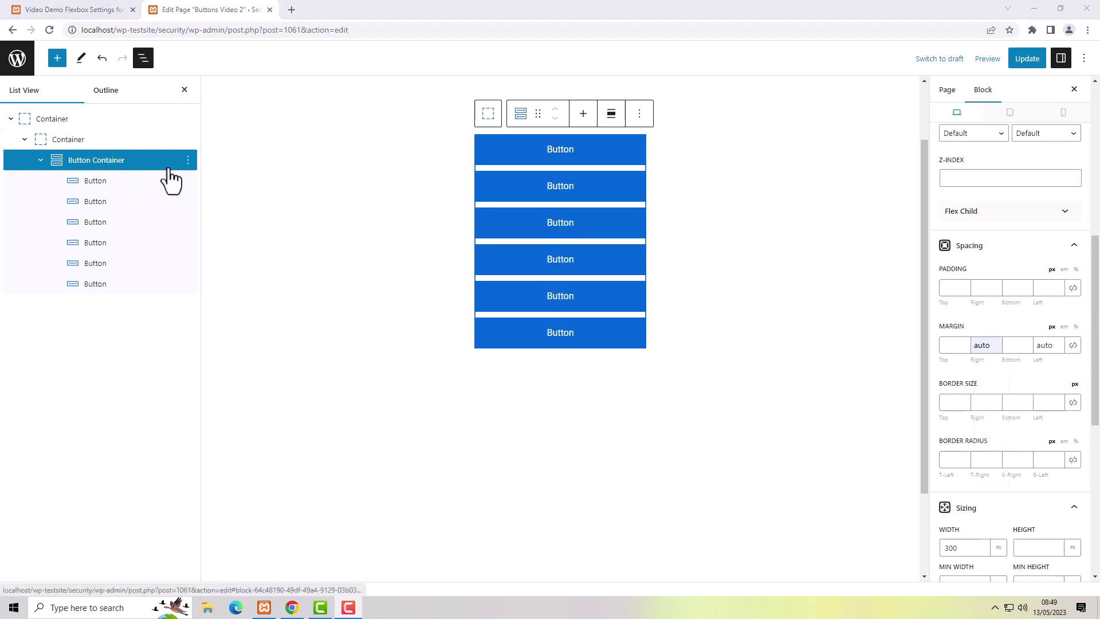
Step: Remove the Button Container and insert a three-column Grid into the inner Container
left_click(188, 160)
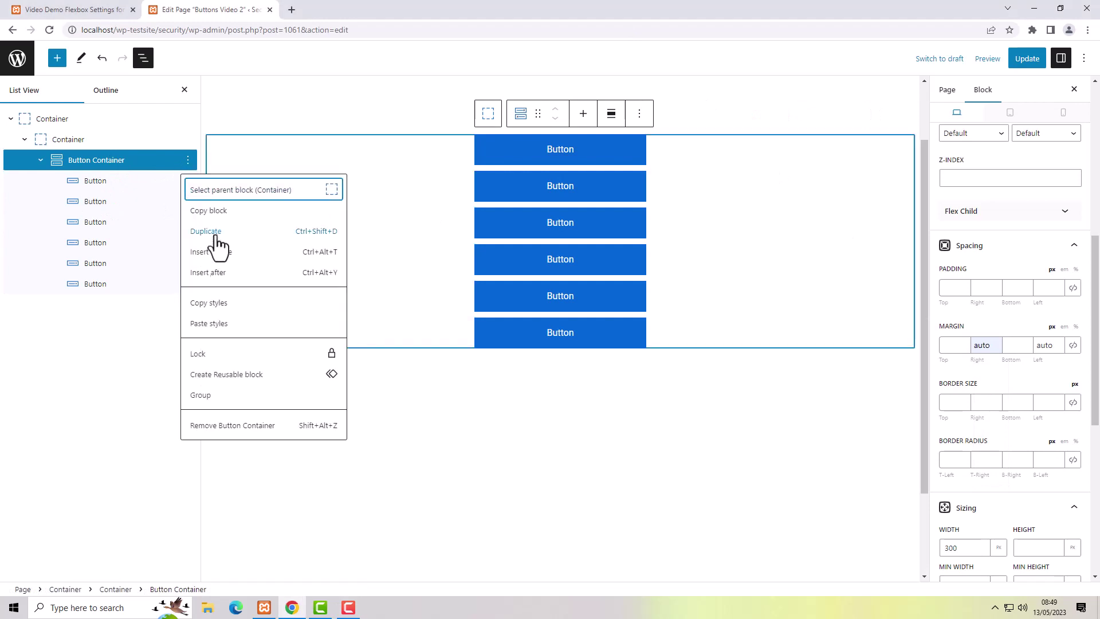
left_click(210, 427)
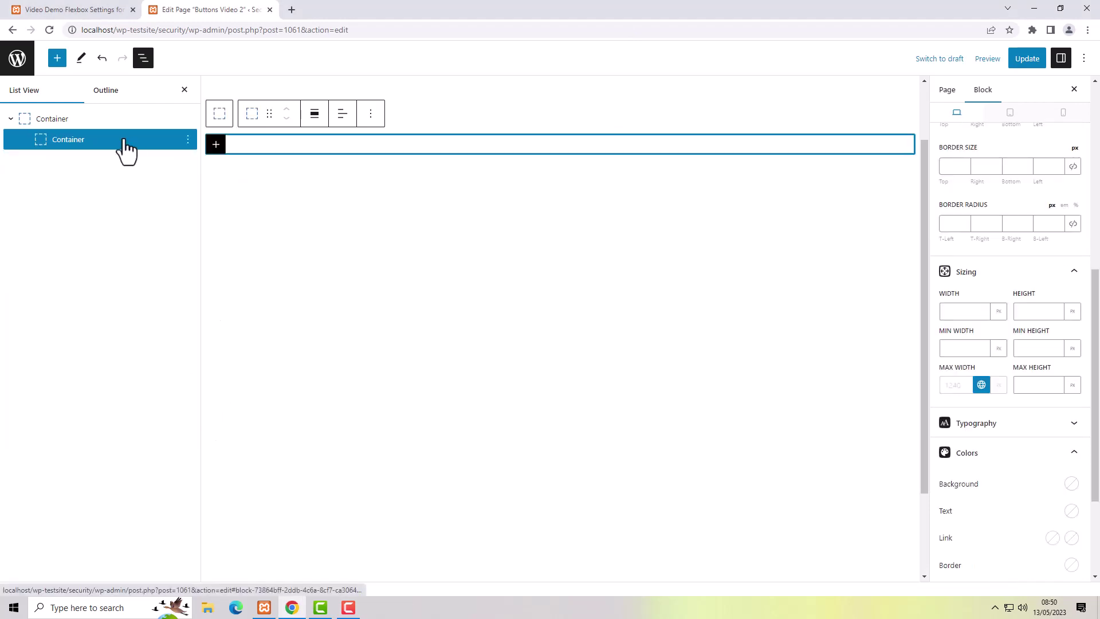
left_click(216, 145)
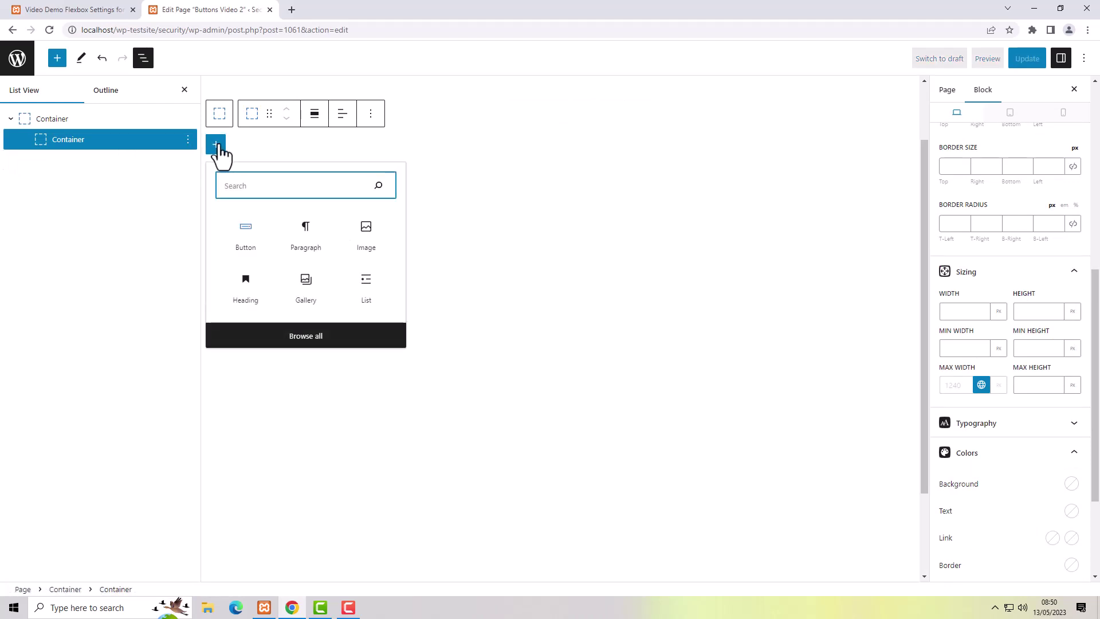
type("grid")
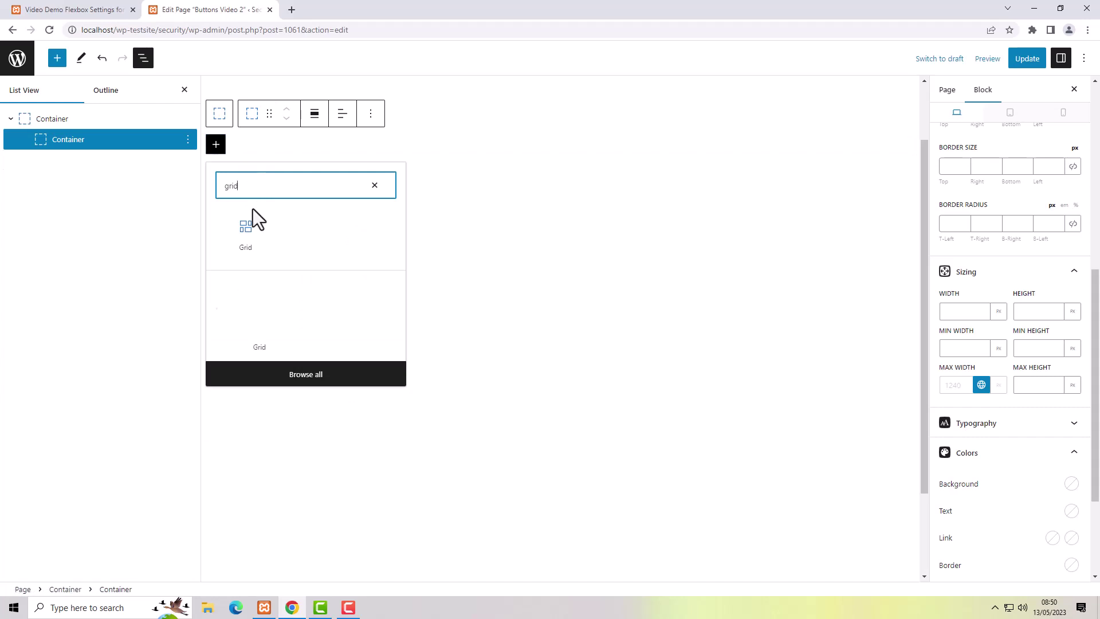
left_click(246, 234)
left_click(243, 226)
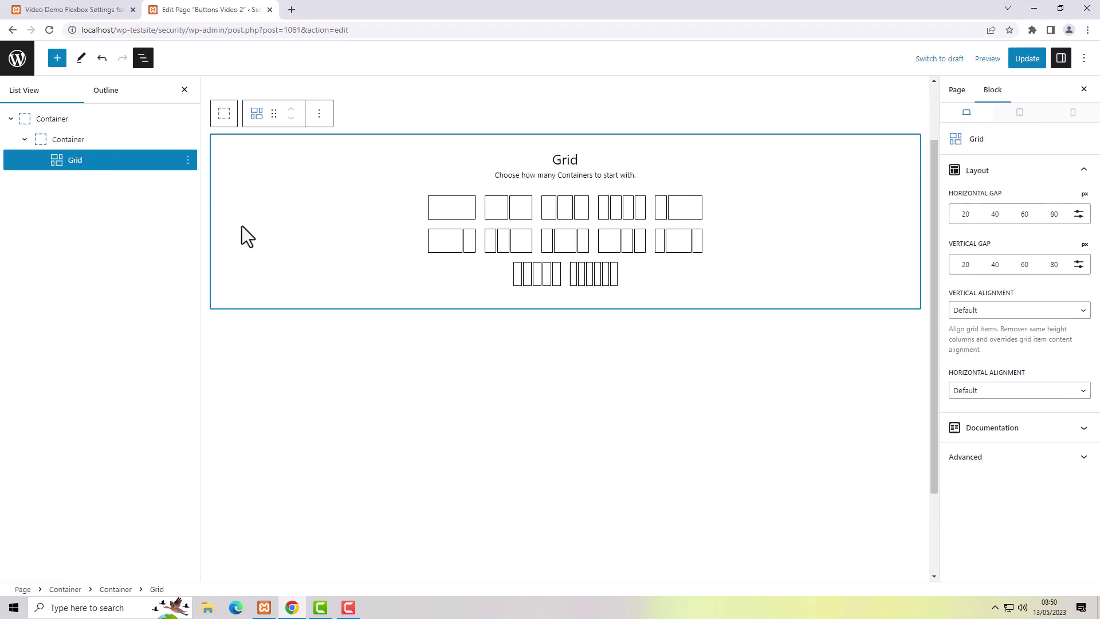
left_click(518, 246)
left_click(508, 245)
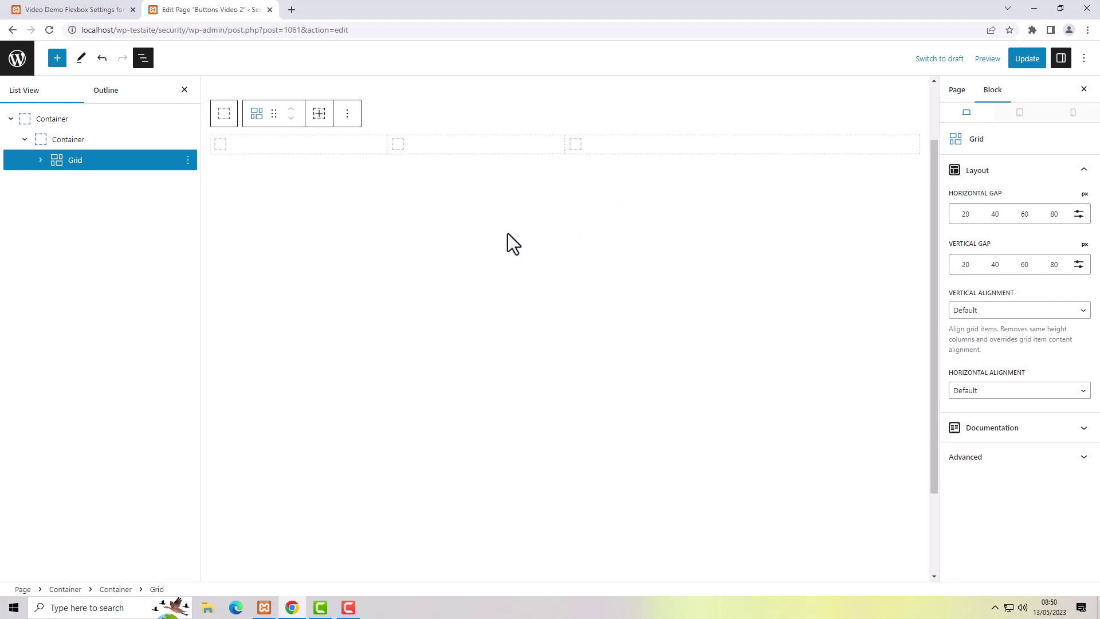
Step: Add a Button to the middle grid column, wrap it in a Button Container, and add three more
left_click(401, 147)
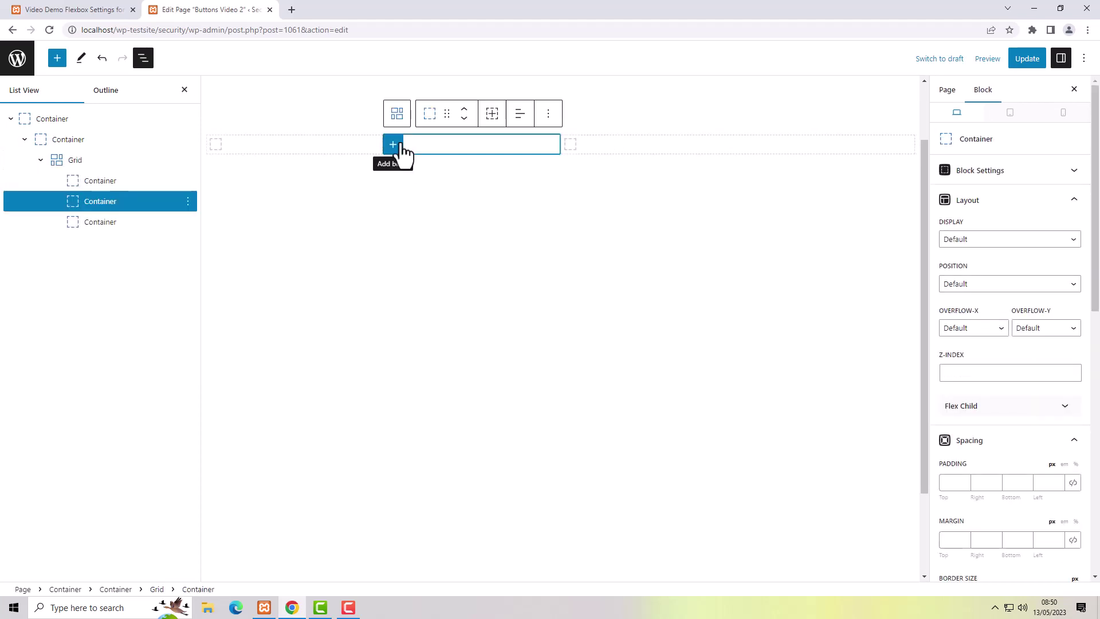
left_click(394, 146)
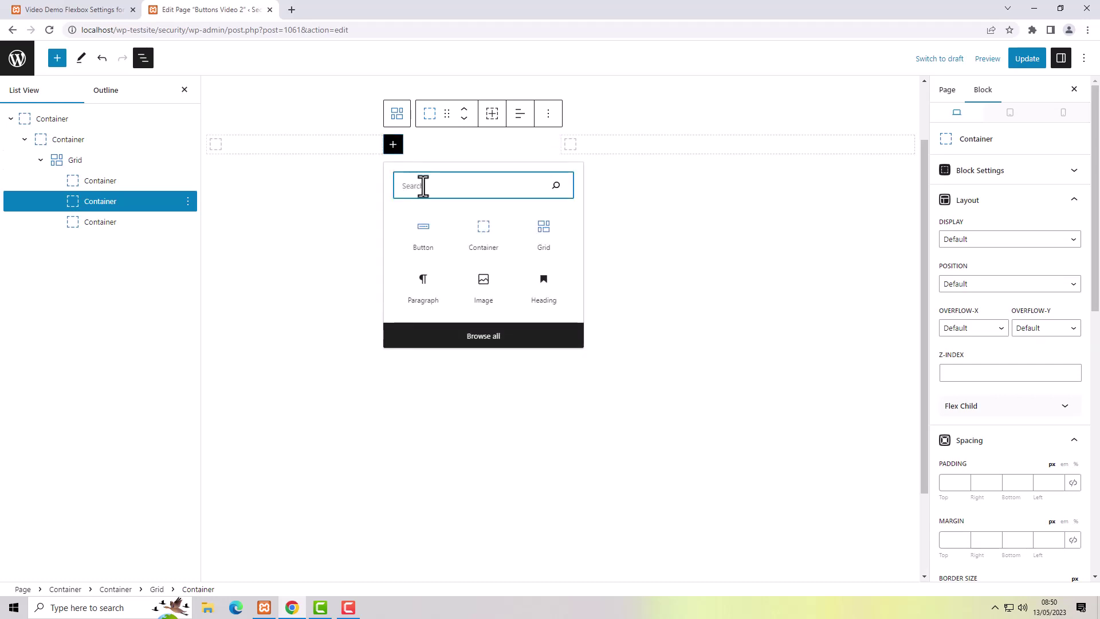
left_click(424, 235)
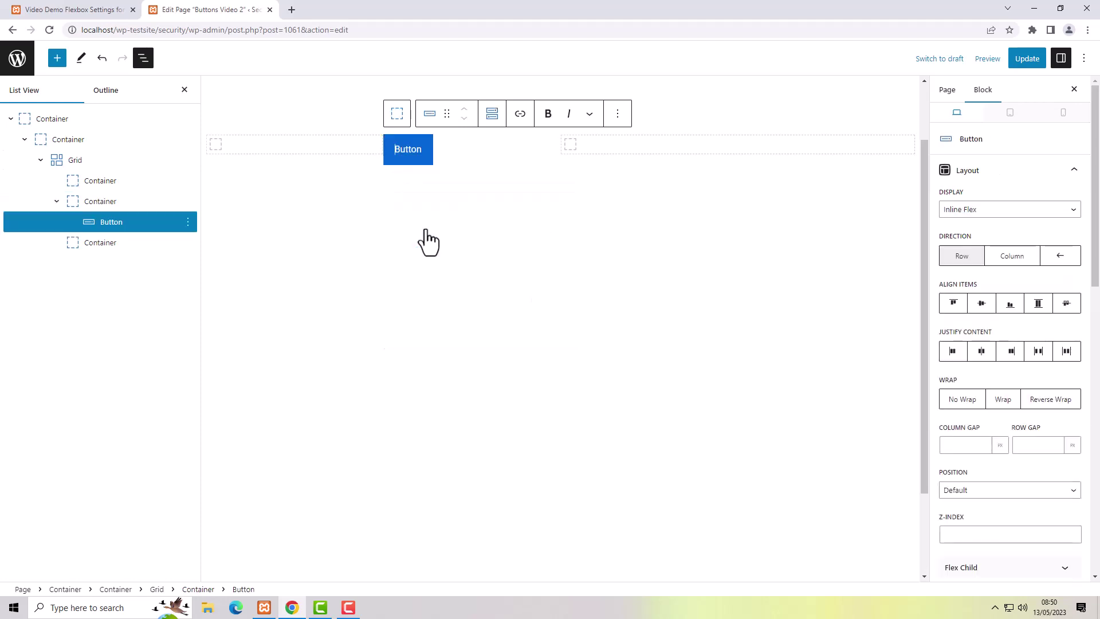
left_click(493, 119)
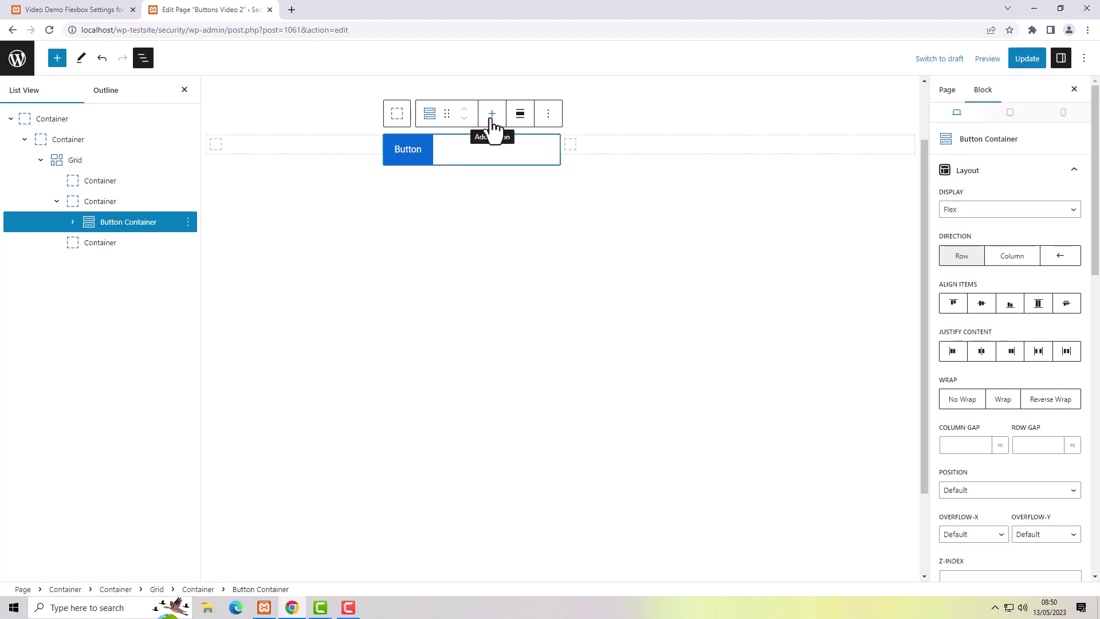
left_click(492, 122)
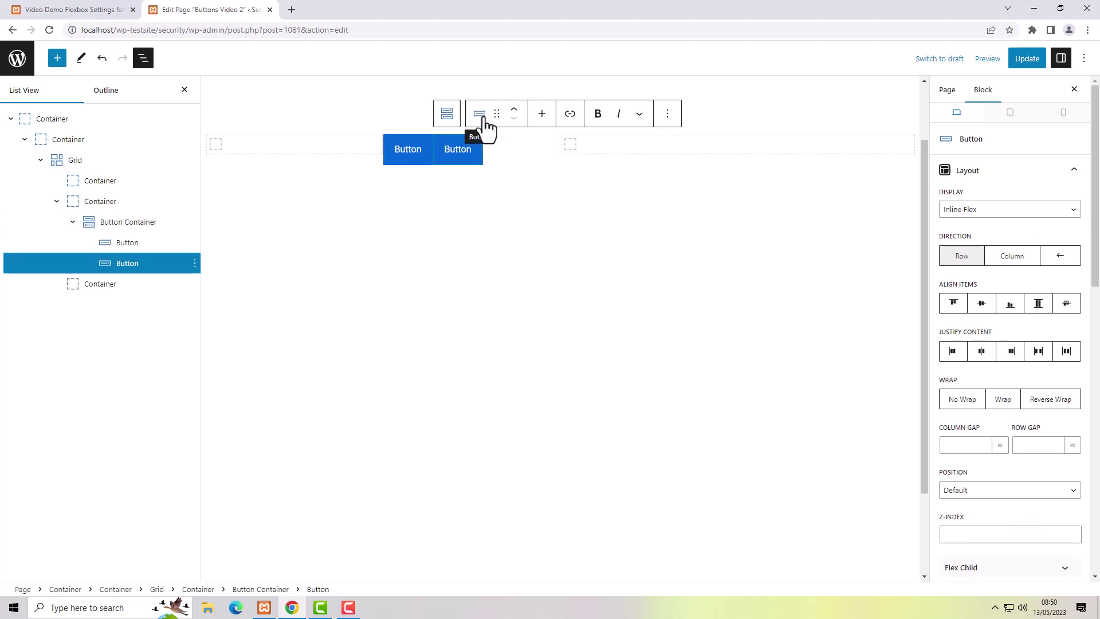
left_click(543, 118)
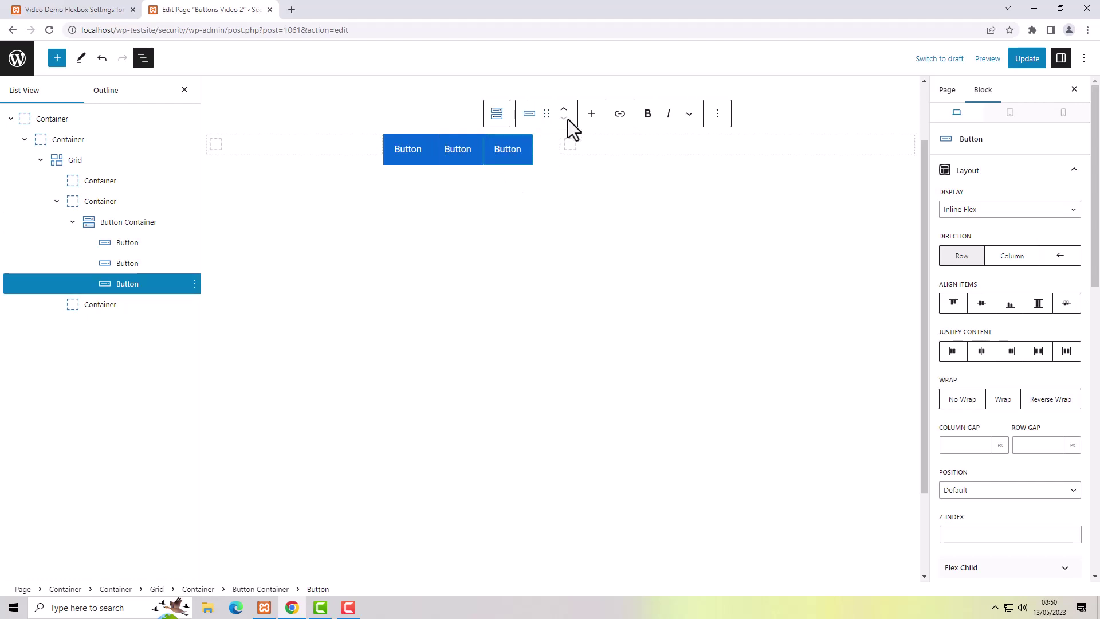
left_click(591, 116)
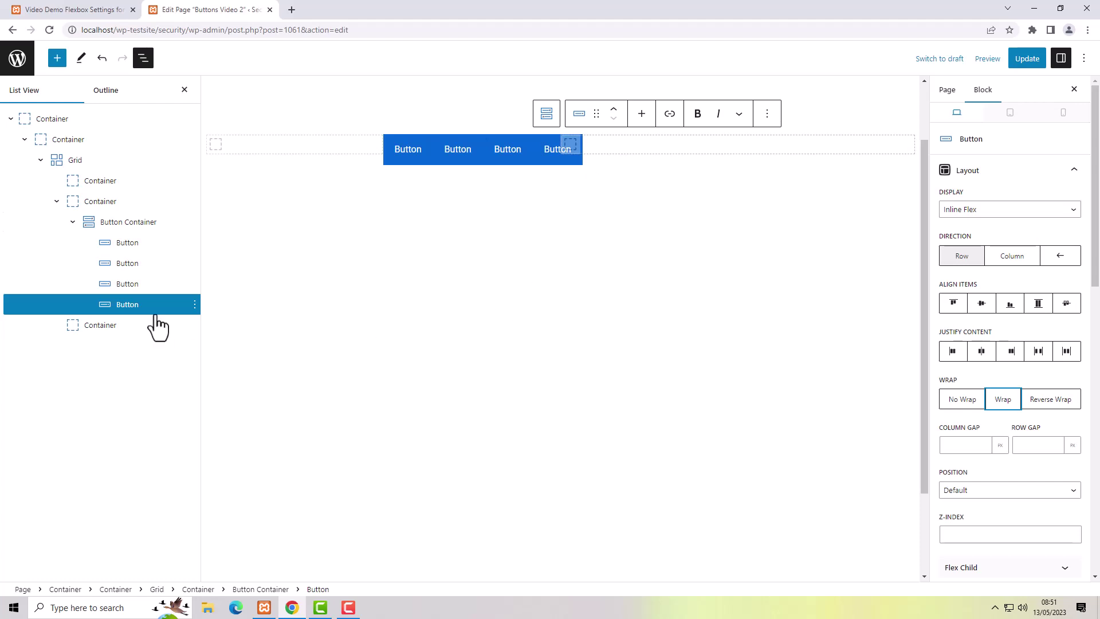
left_click(100, 228)
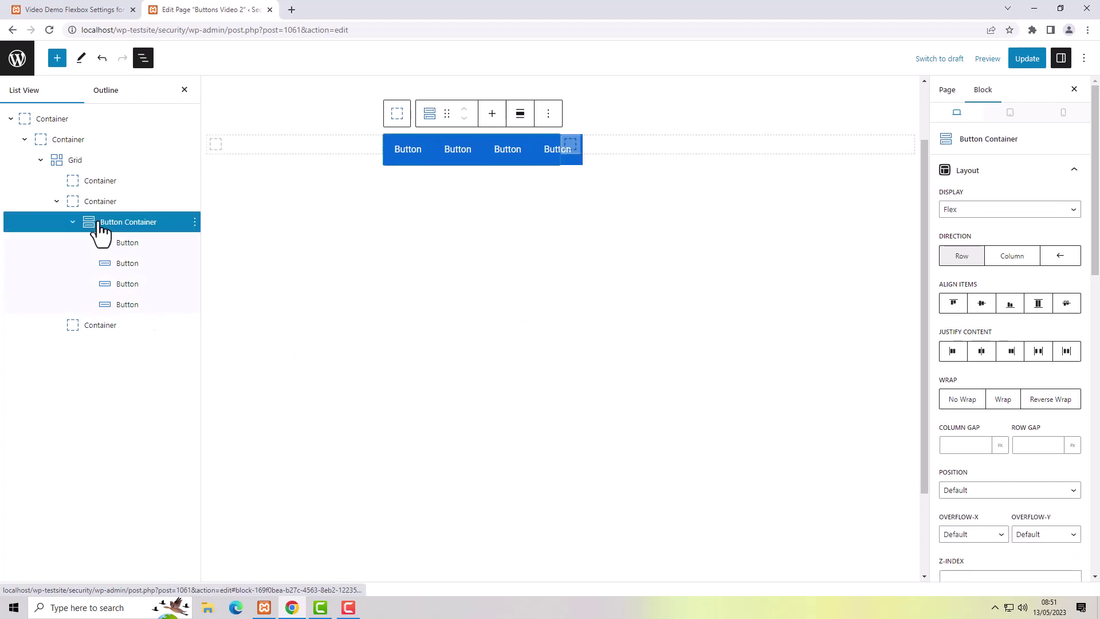
Step: Turn on Wrap, set Direction to Column, and enter Column and Row Gaps of 10
left_click(1007, 405)
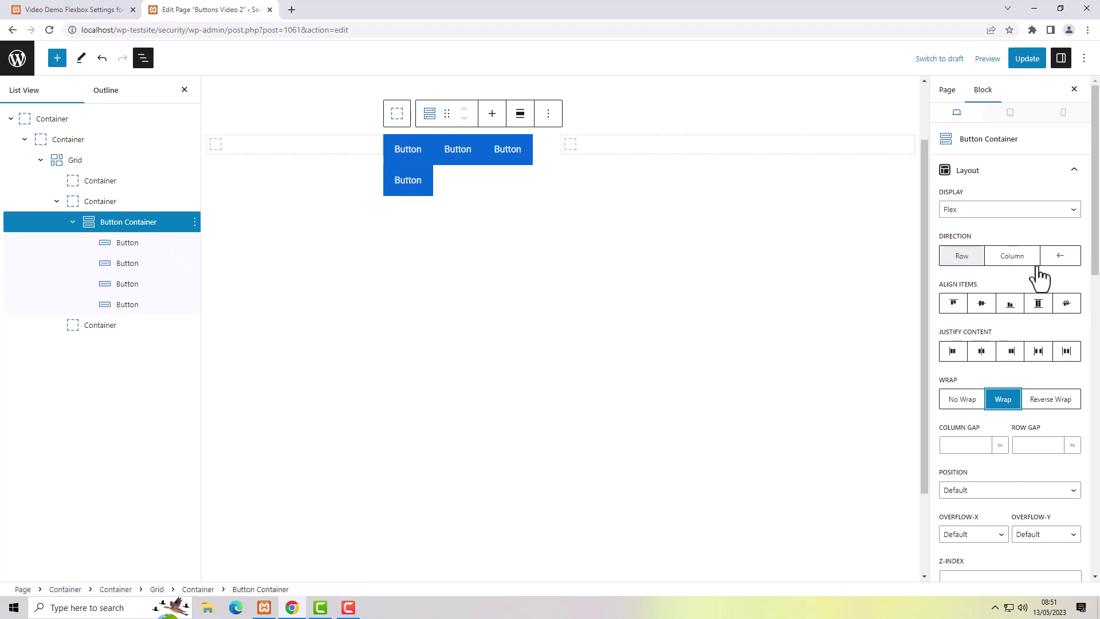
left_click(1007, 261)
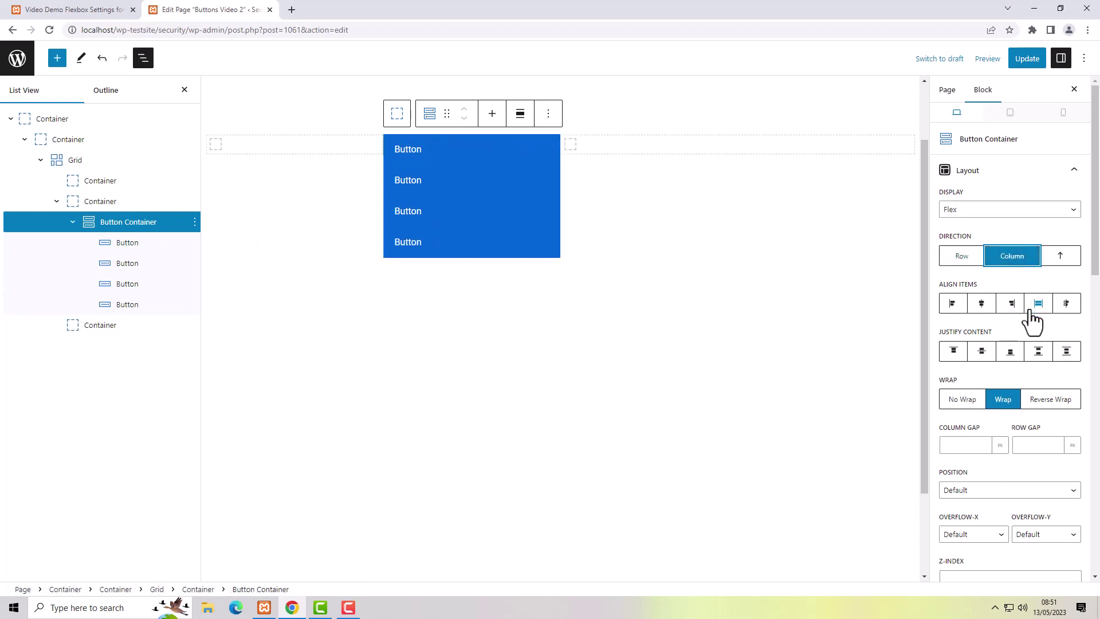
left_click(974, 444)
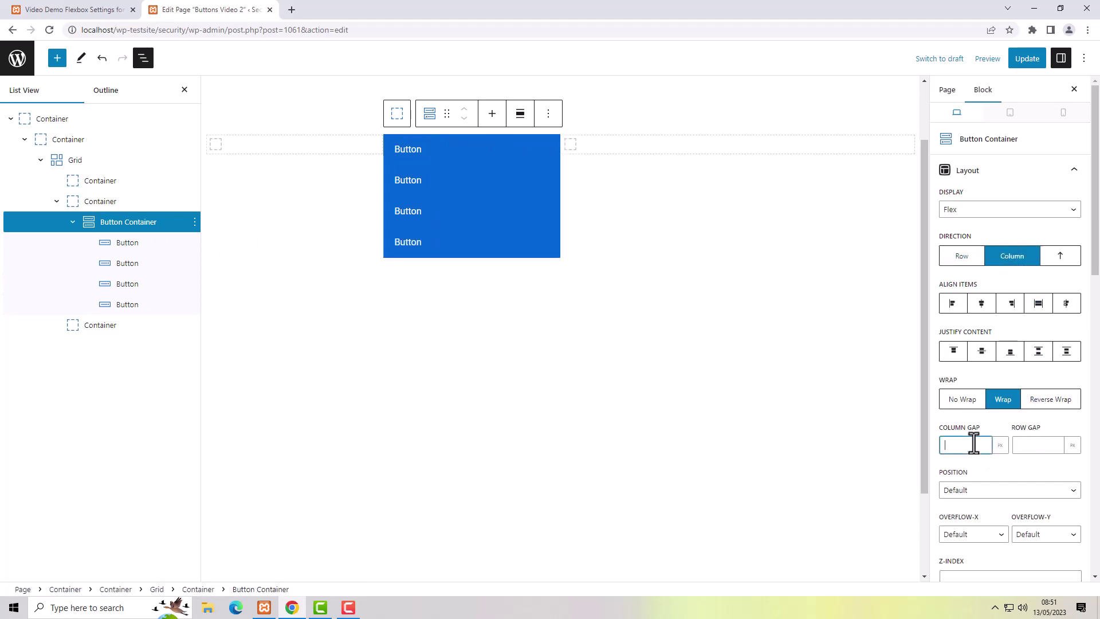
type("10")
key("Tab")
type("10")
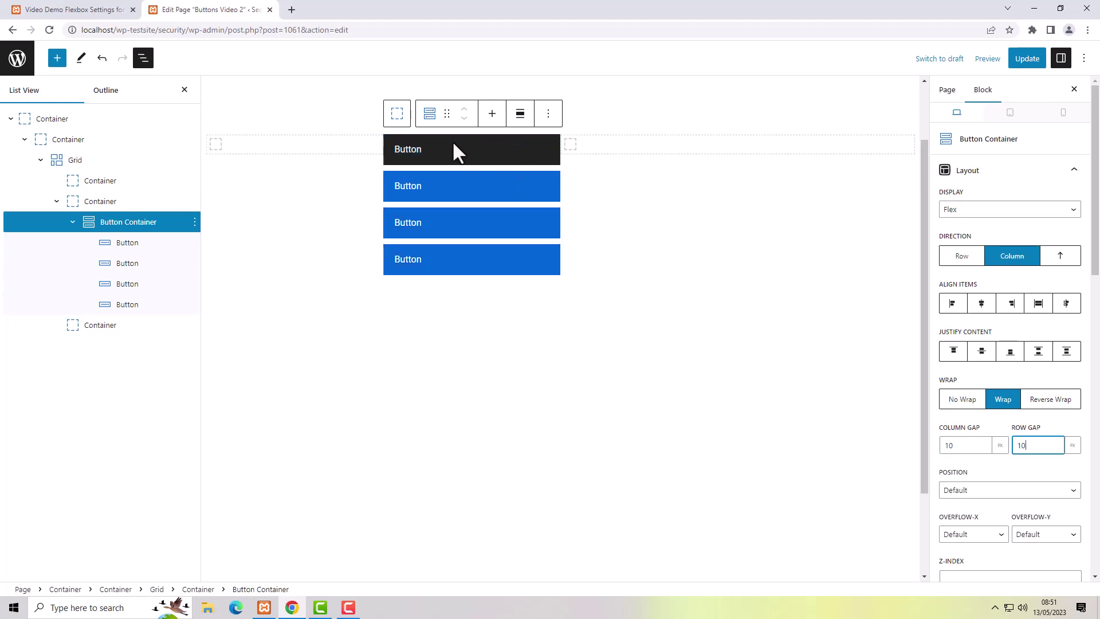
Step: Add a Button to the empty grid column, select its Button Container, then select the Grid
left_click(571, 149)
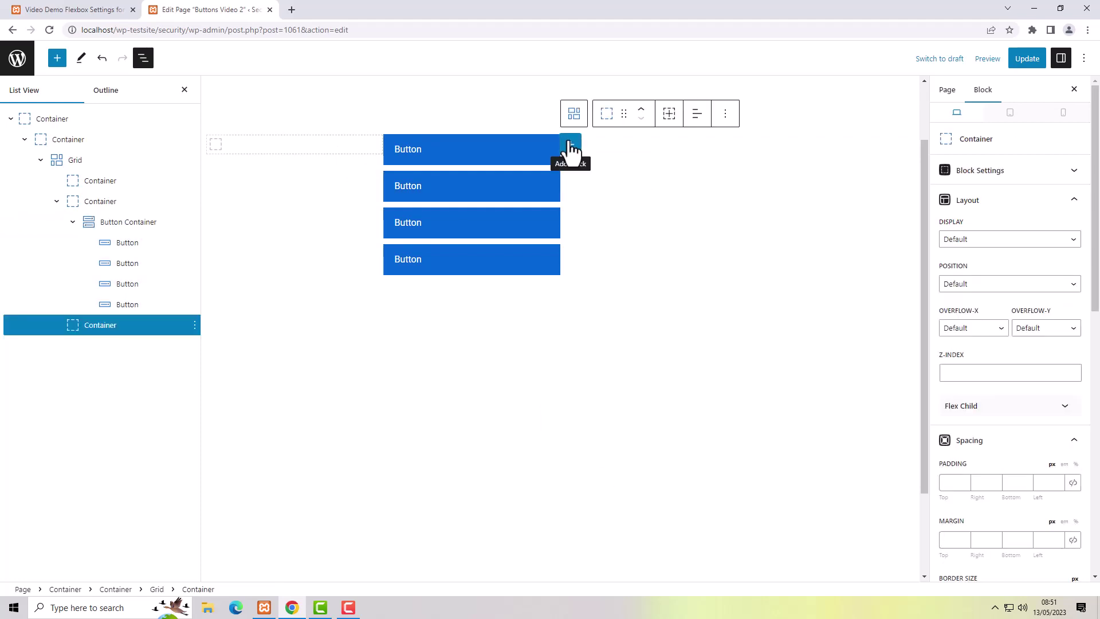
left_click(571, 149)
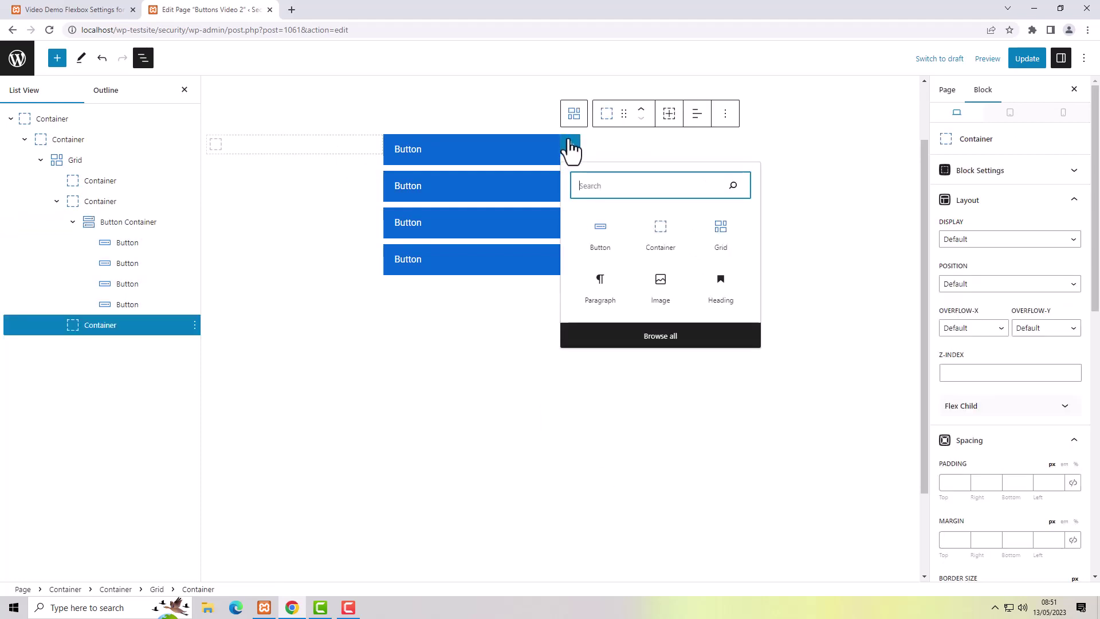
left_click(601, 237)
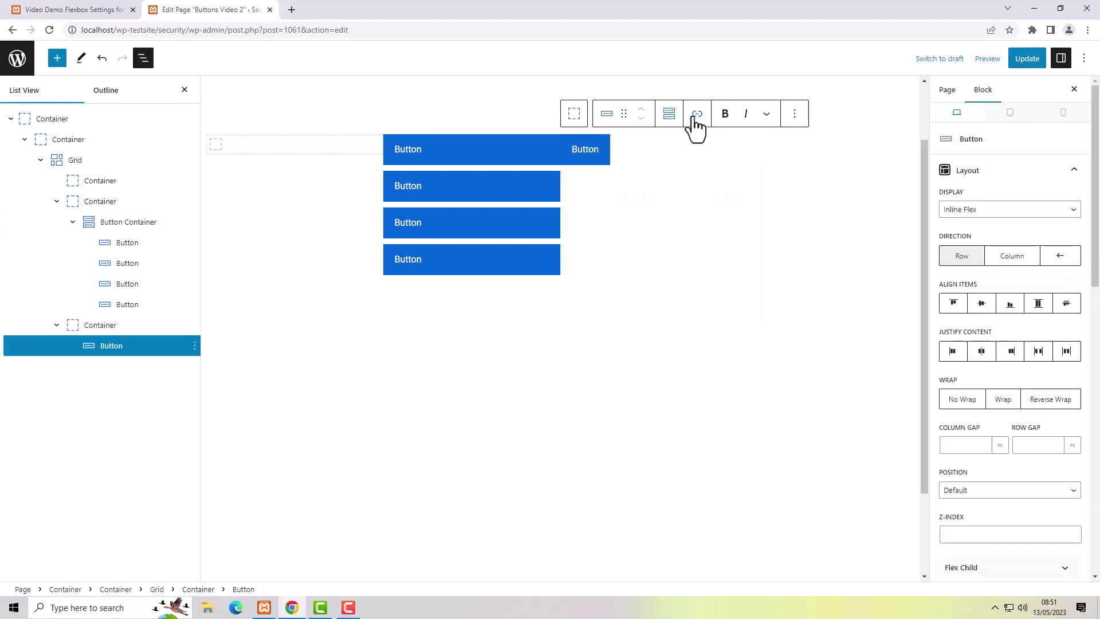
left_click(670, 117)
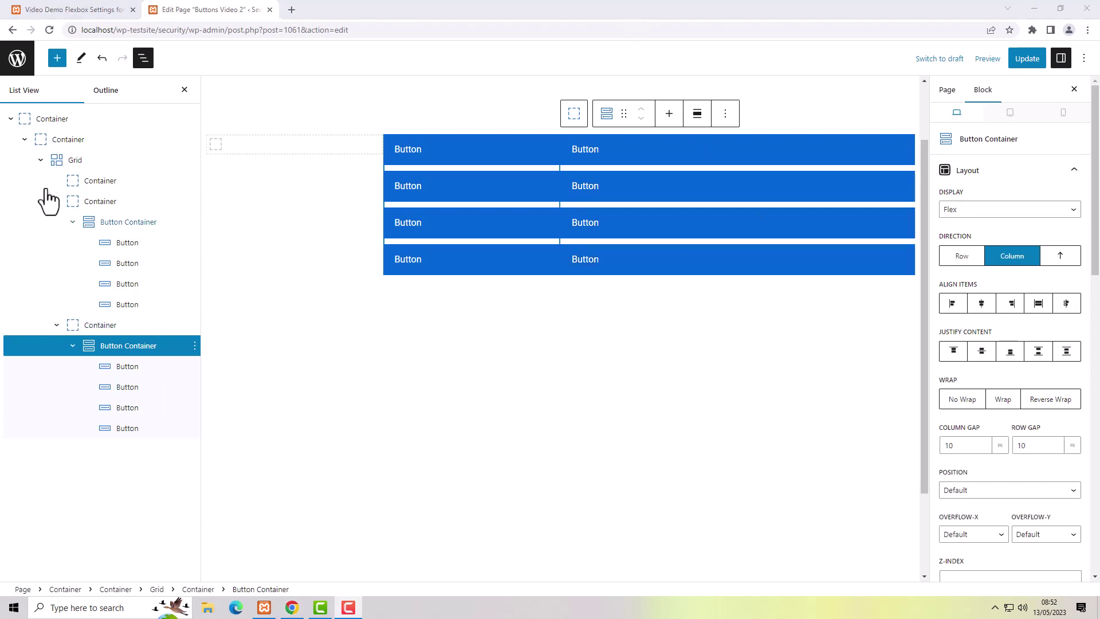
left_click(62, 164)
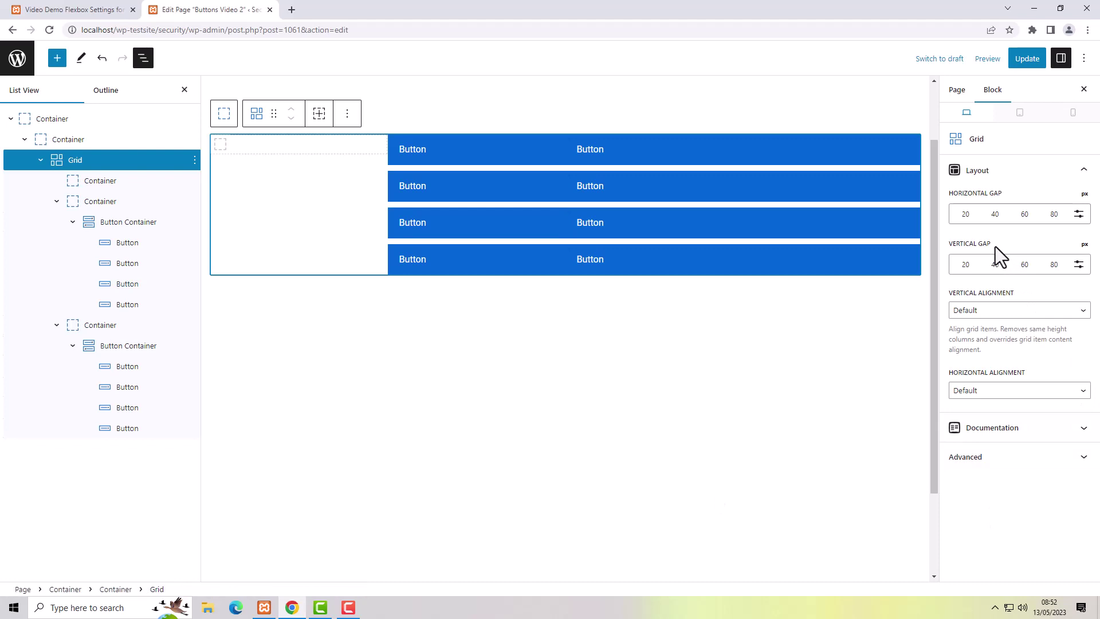
Step: Give the grid 20px horizontal and 20px vertical gaps, then save the page
left_click(968, 217)
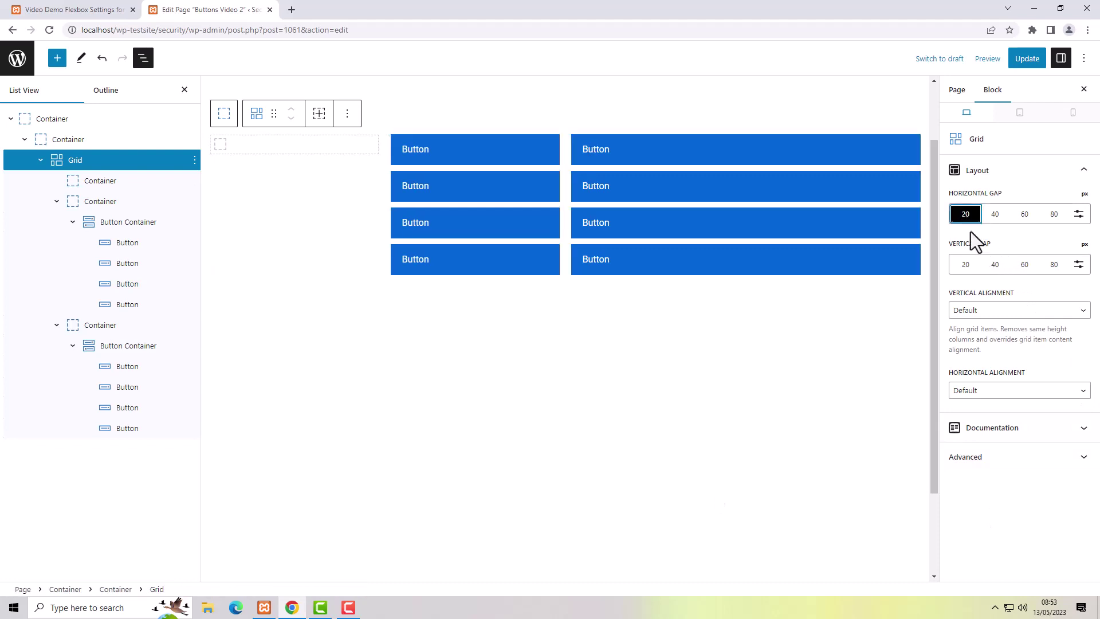
left_click(966, 264)
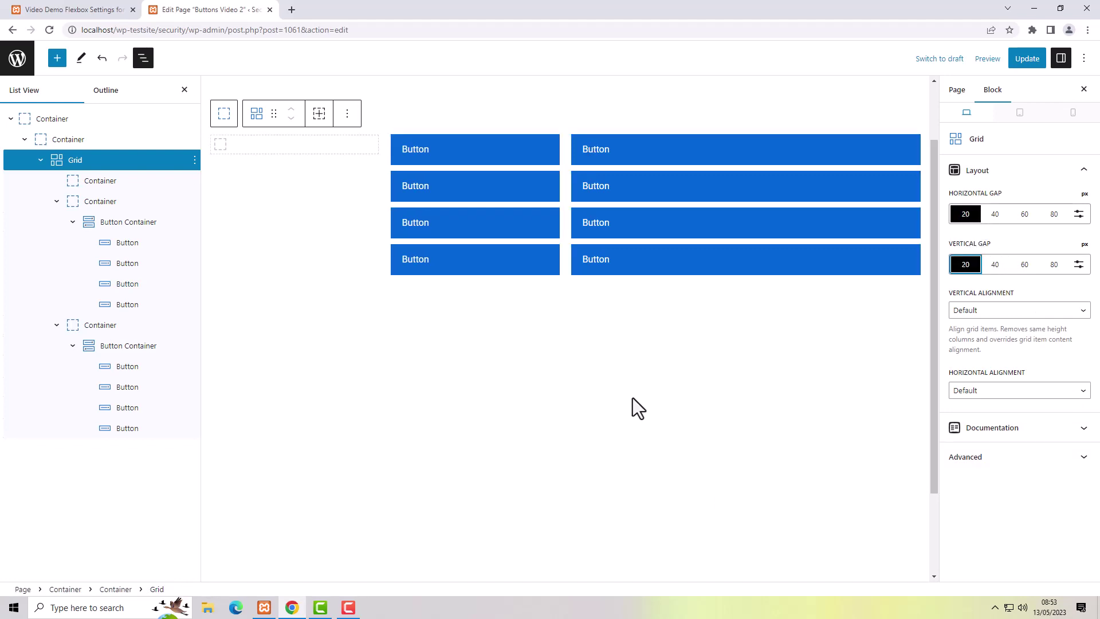
key("ctrl+s")
Step: Remove the top button-grid Container and paste in the single-buttons example section
left_click(40, 119)
left_click(191, 119)
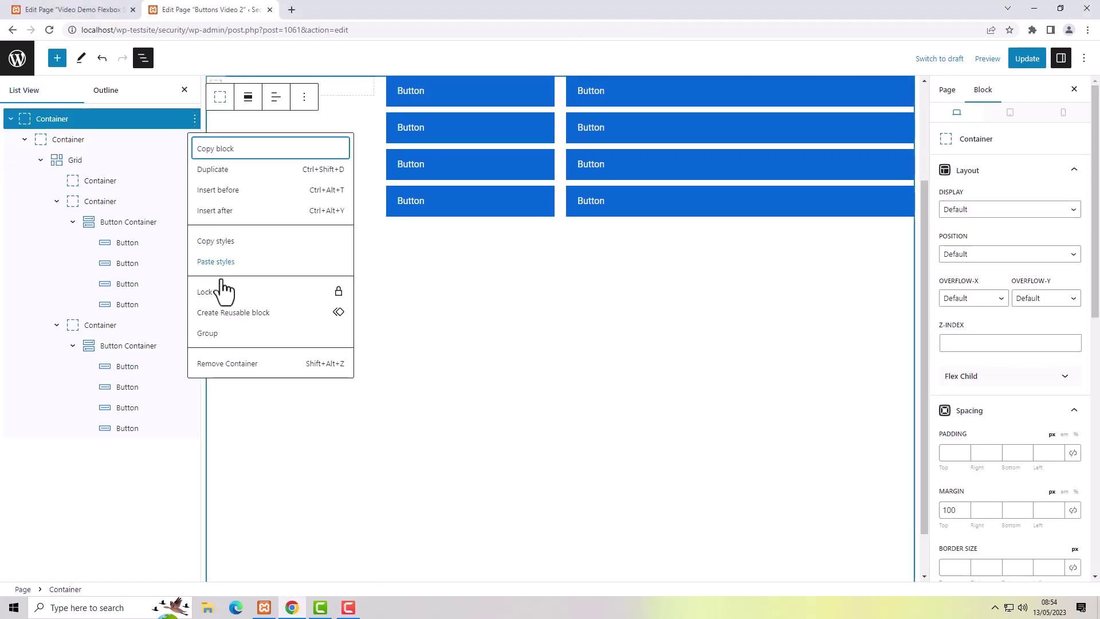
left_click(229, 366)
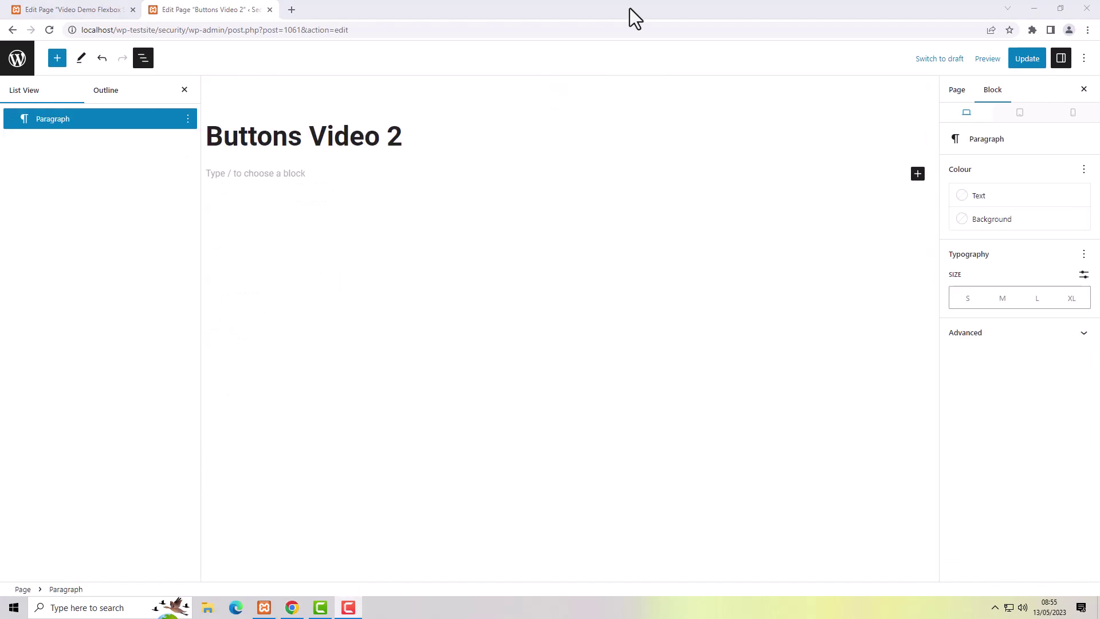
left_click(210, 173)
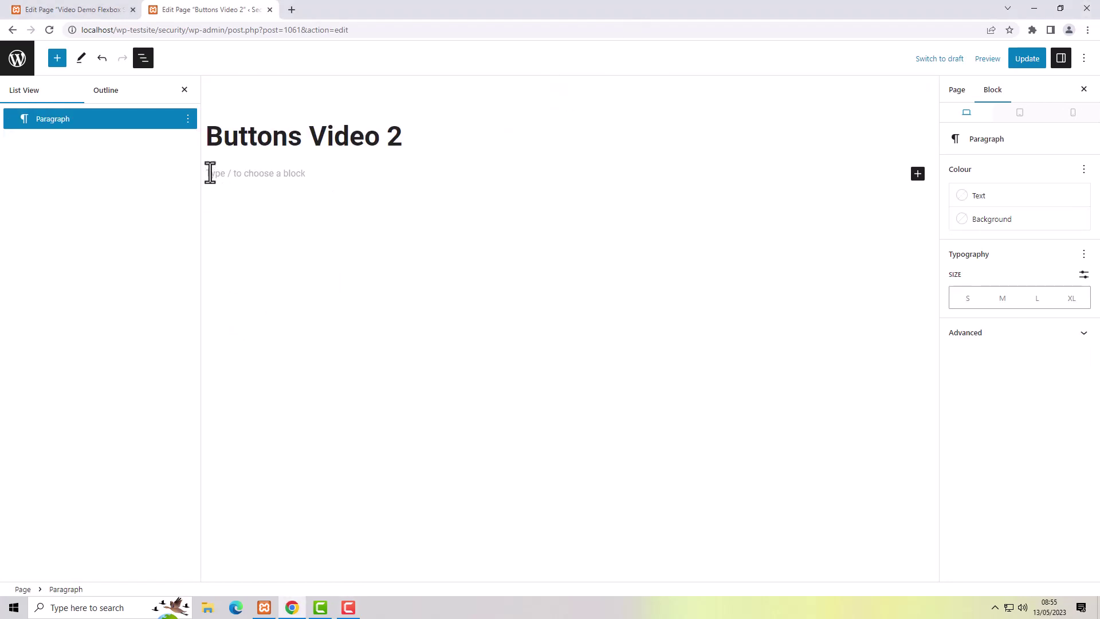
key("ctrl+z")
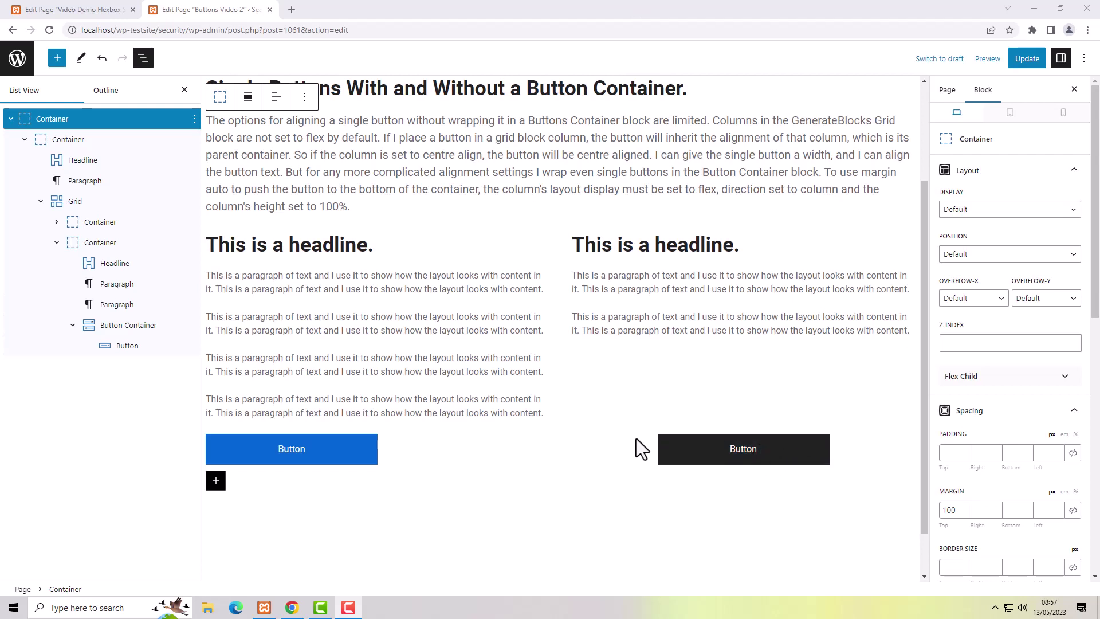
Step: Delete the 'auto' Margin Top value from the right column's Button Container
left_click(123, 333)
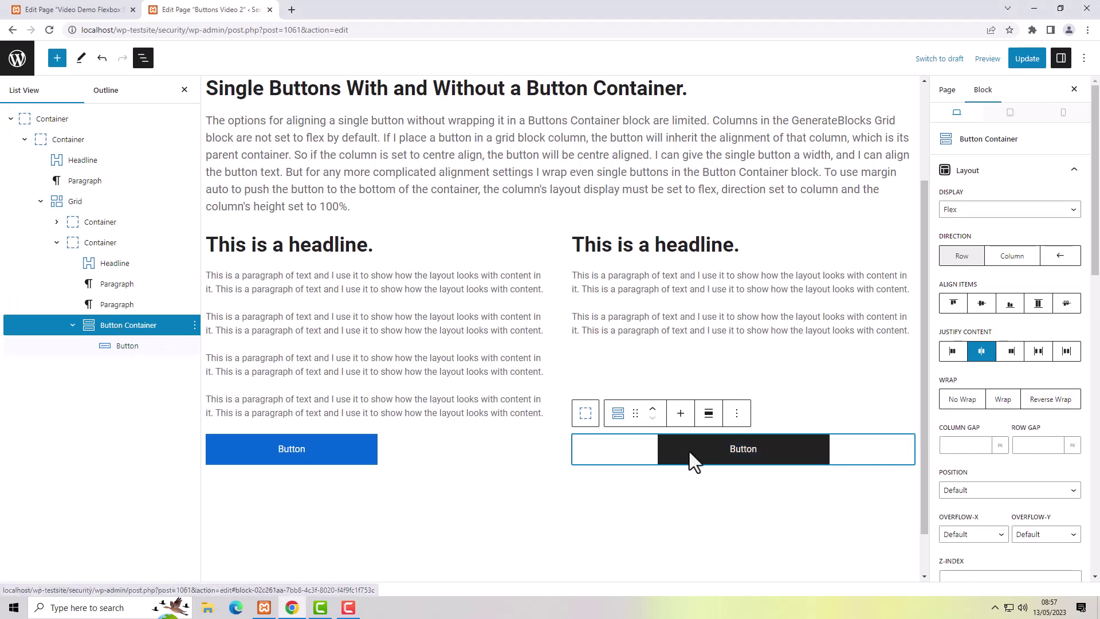
scroll(1033, 378, "down", 5)
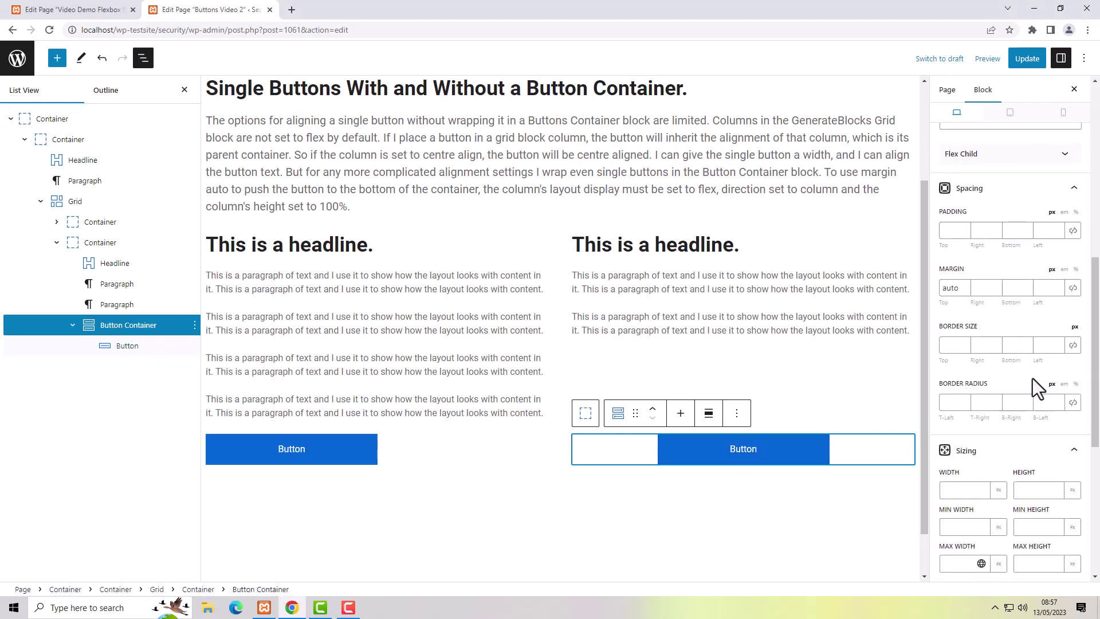
double_click(958, 288)
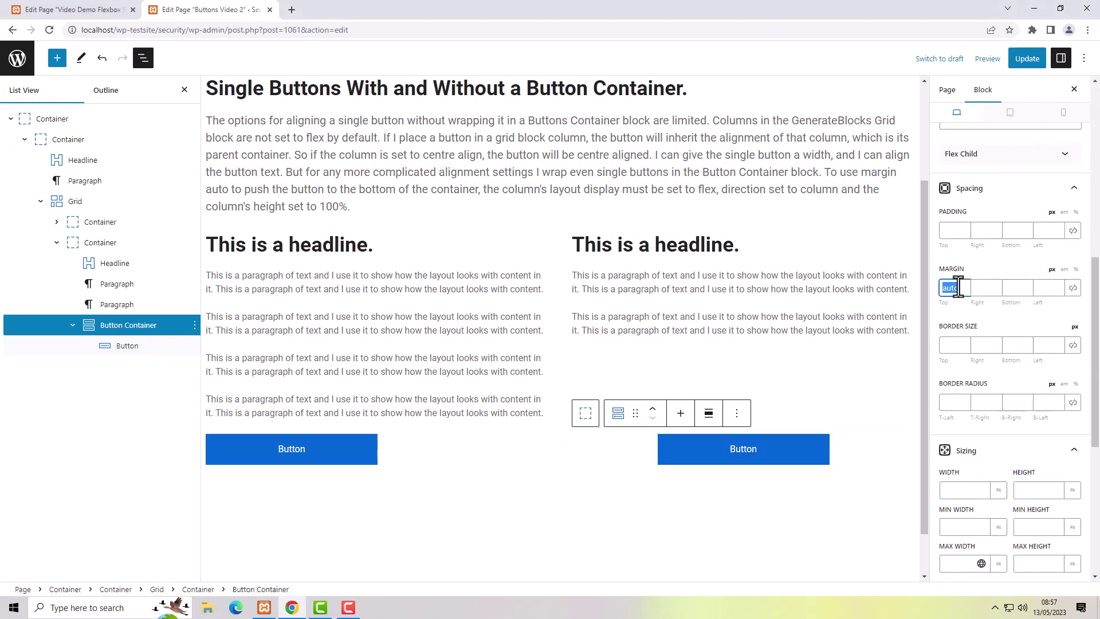
key("BackSpace")
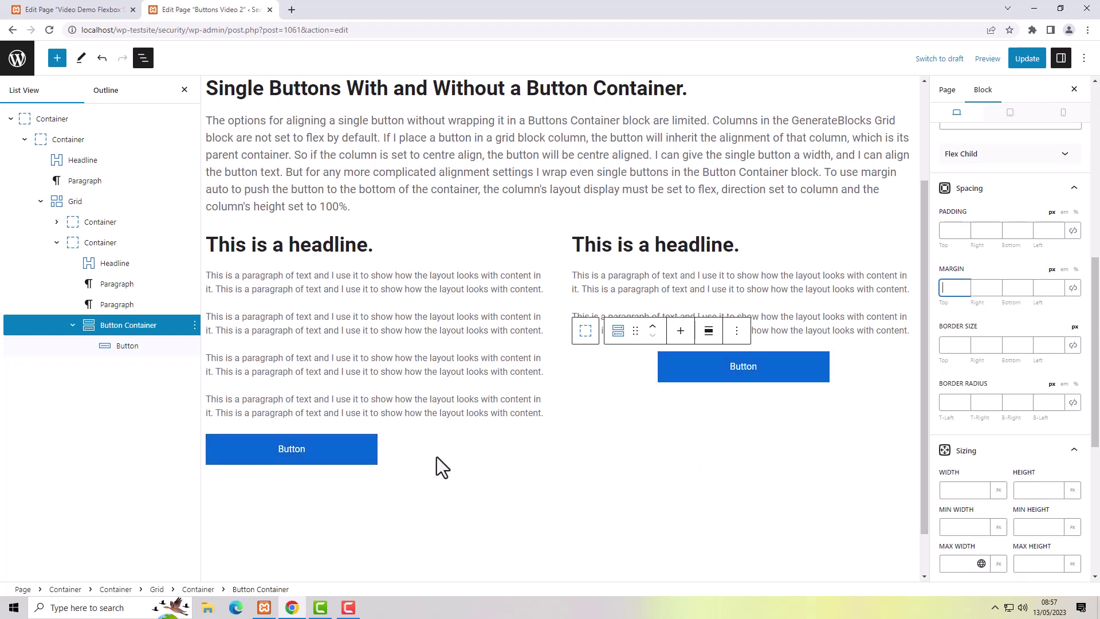
left_click(94, 243)
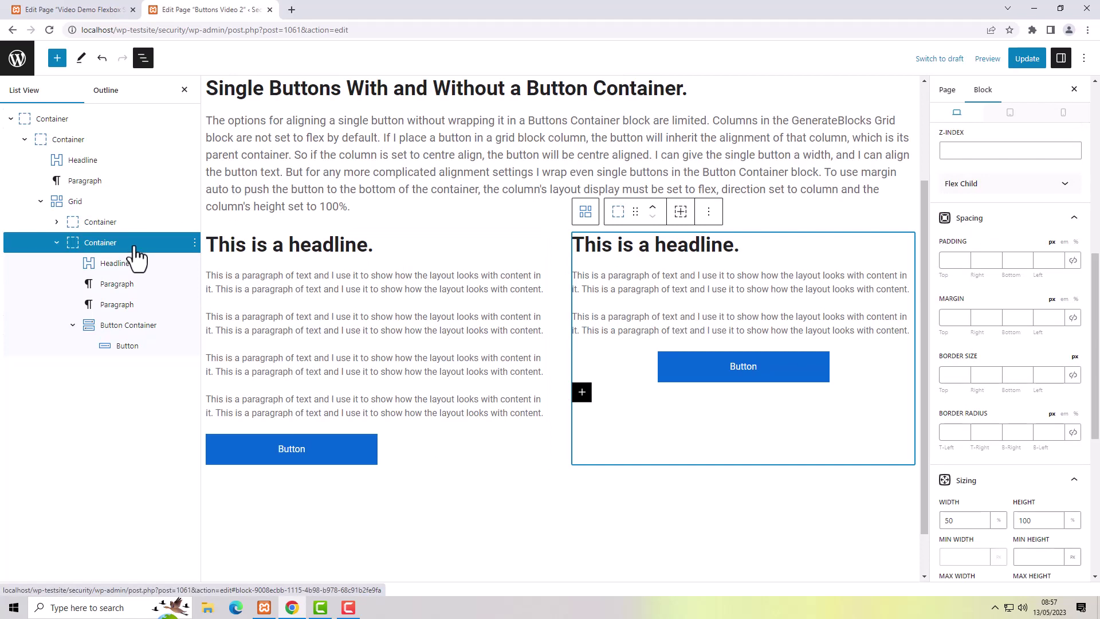
scroll(1023, 325, "up", 8)
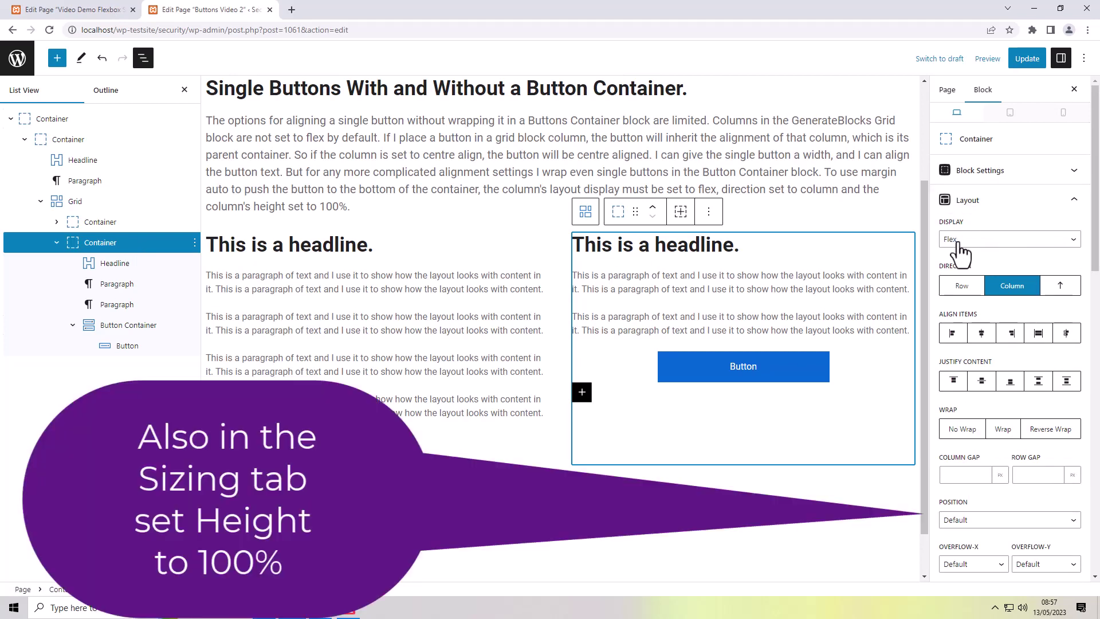
left_click(962, 286)
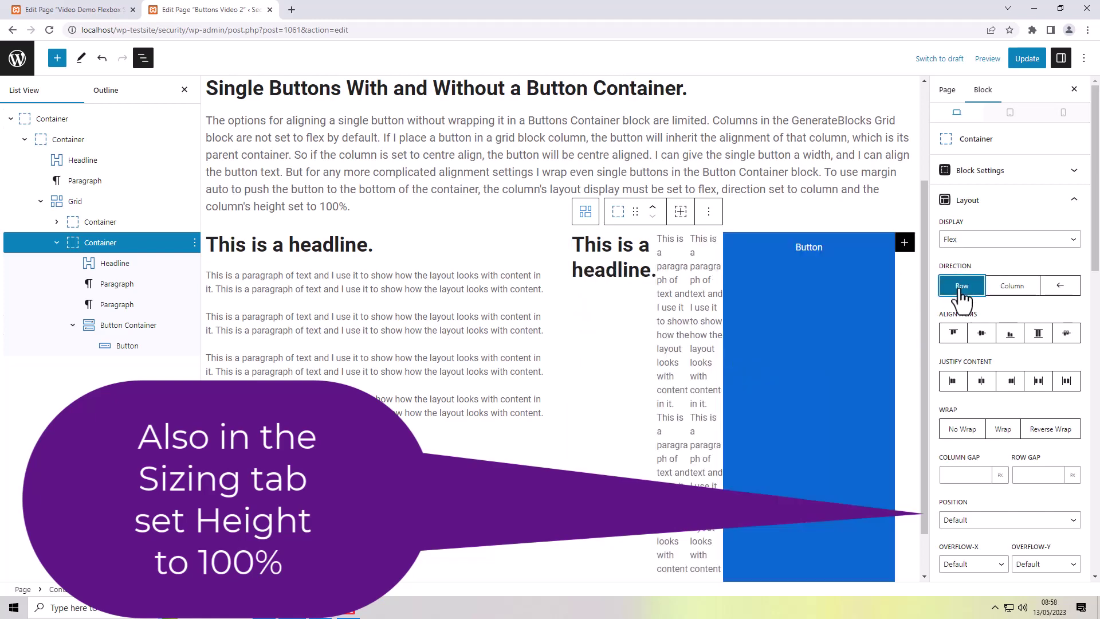
left_click(1011, 286)
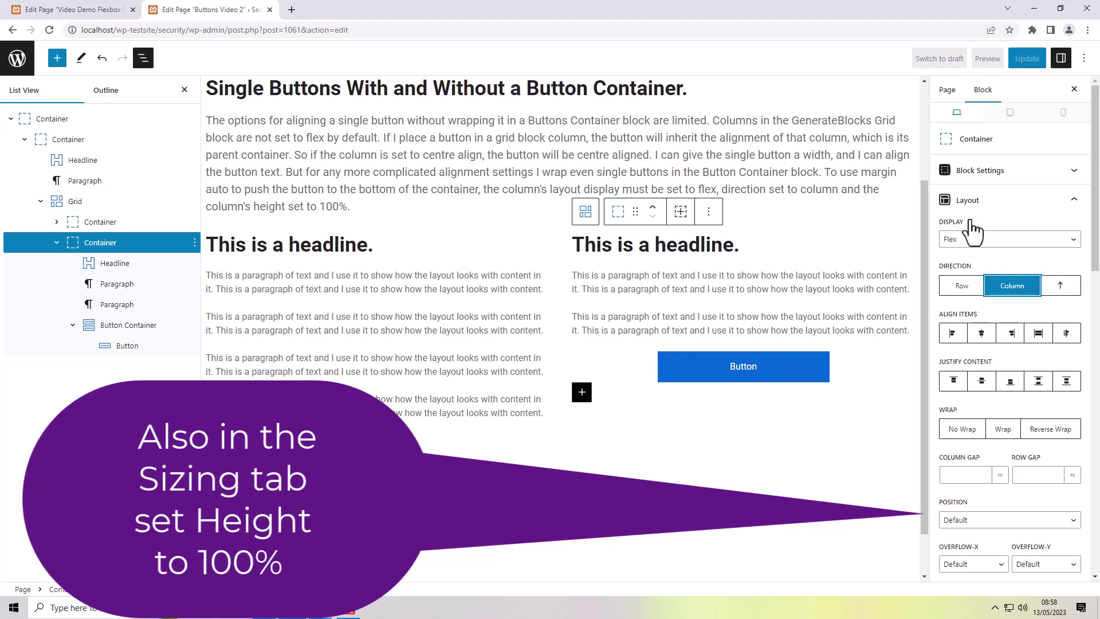
Step: Set the right column Button Container's Margin Top to auto
left_click(138, 330)
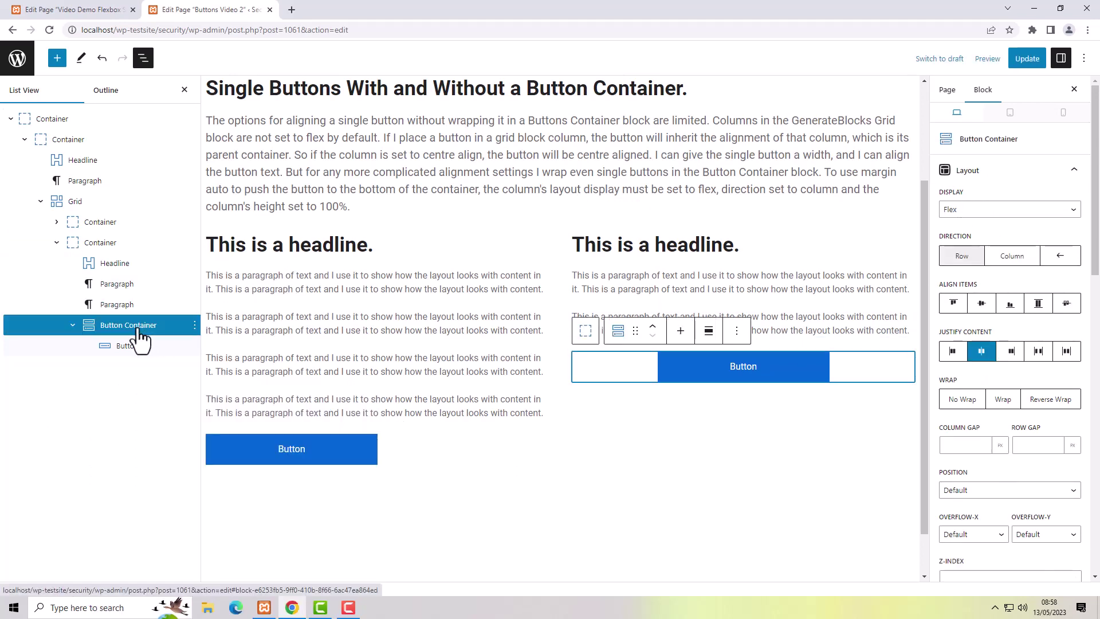
scroll(1033, 415, "down", 6)
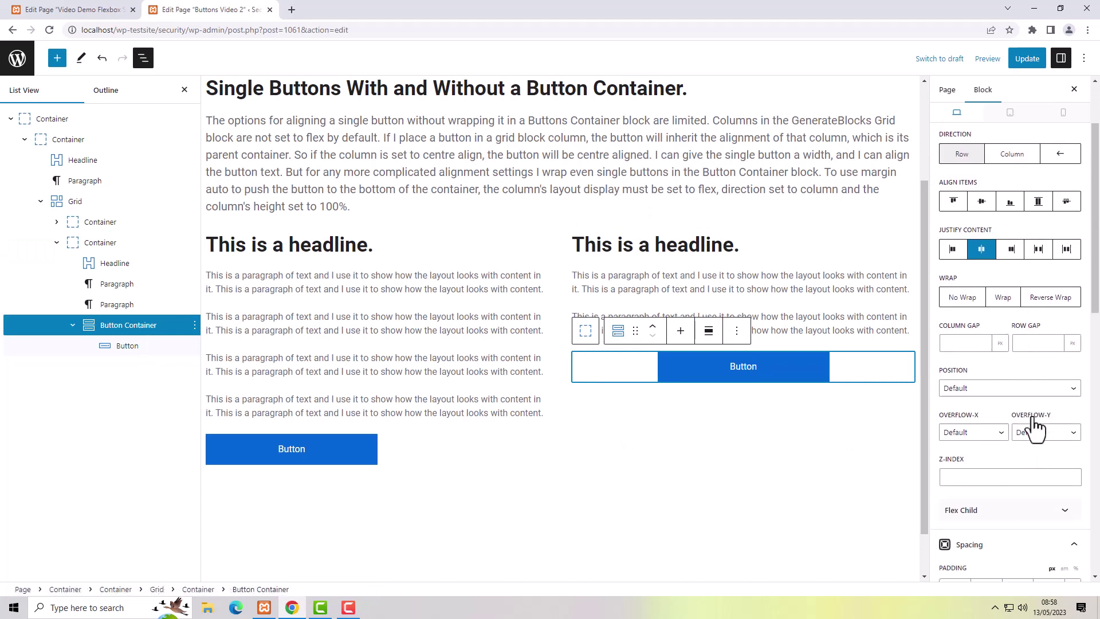
left_click(955, 404)
left_click(956, 430)
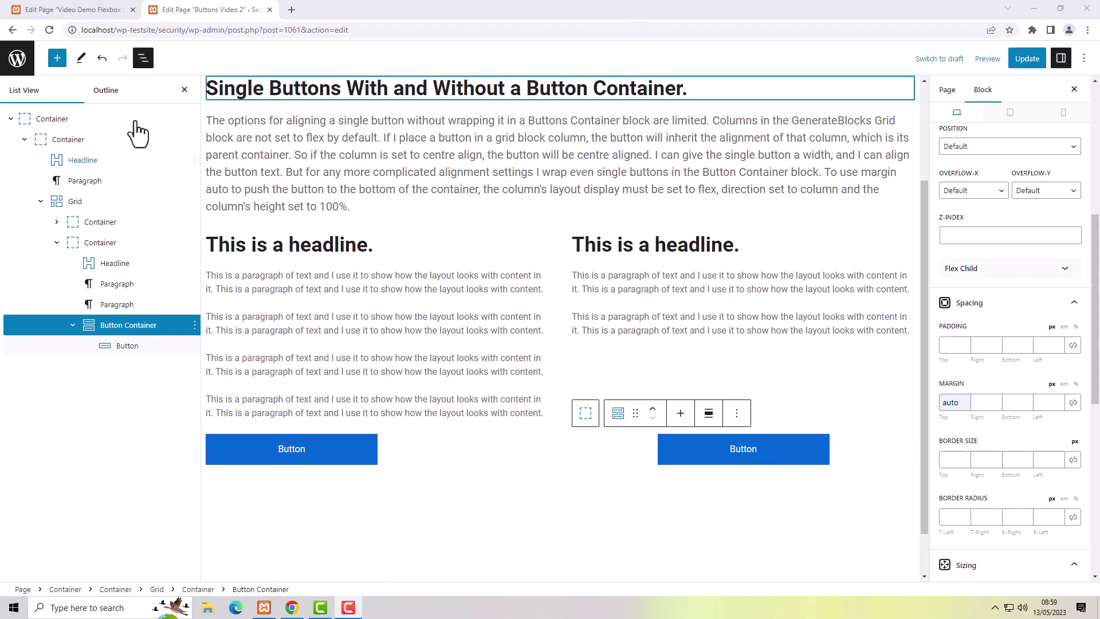
Step: Remove the outer Container of the single-buttons section
left_click(182, 121)
left_click(193, 121)
left_click(226, 365)
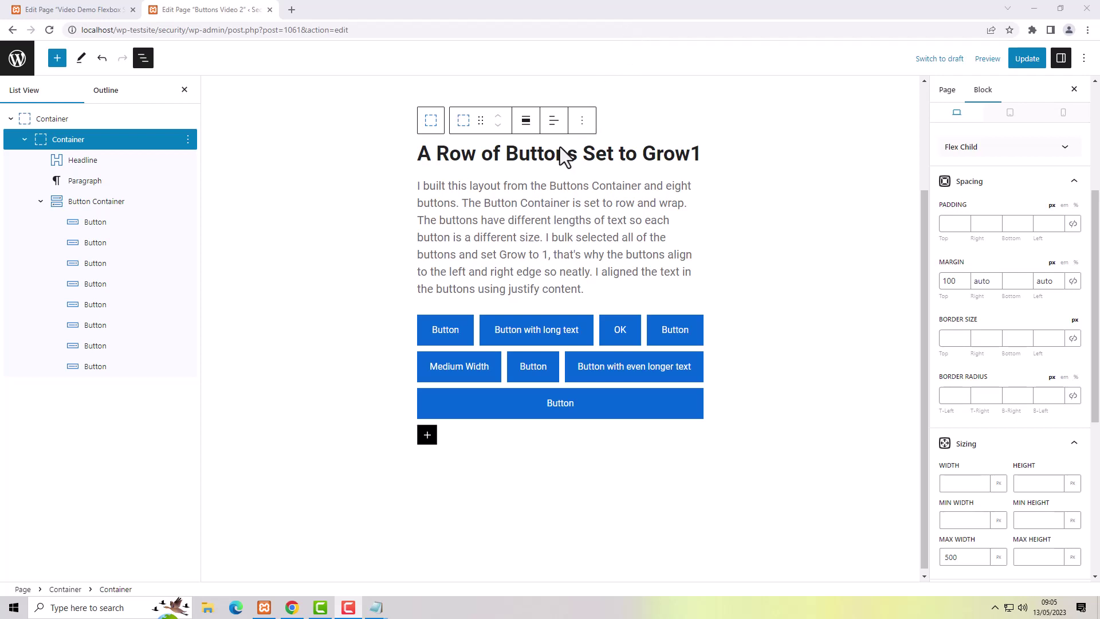
Step: Select all eight Buttons in List View and change their Flex Child Grow from 1 to 0
left_click(91, 224)
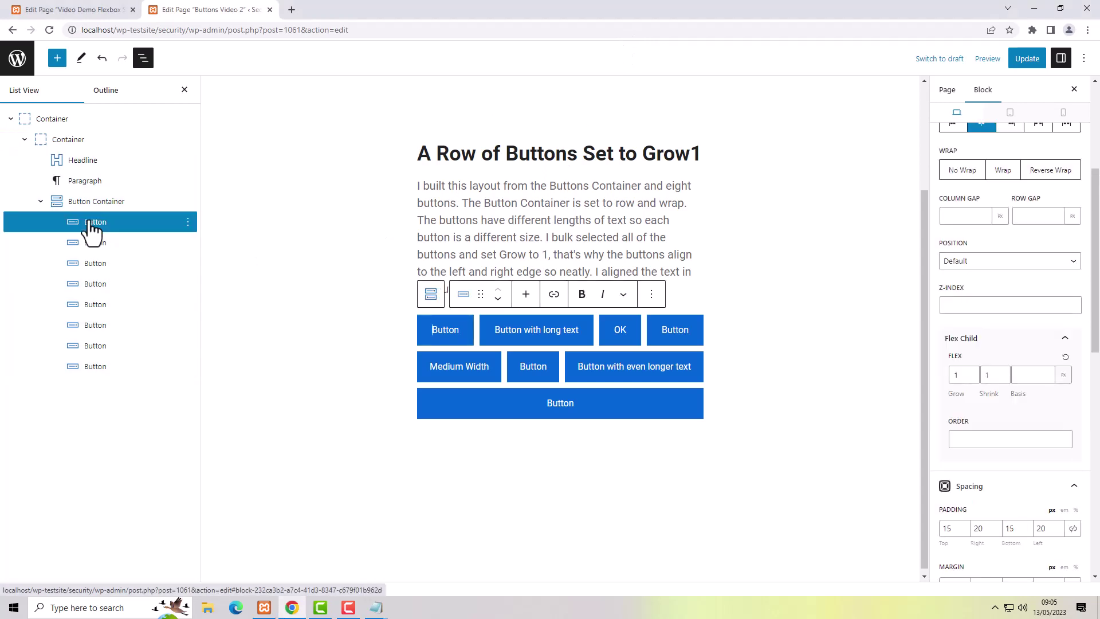
left_click(87, 370, "shift")
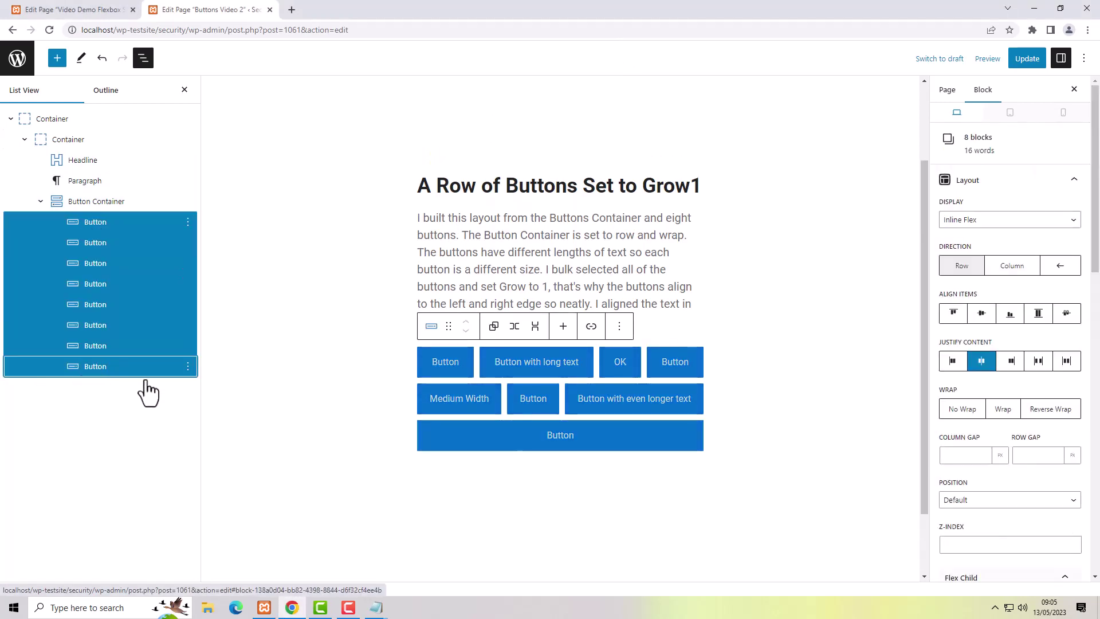
scroll(1049, 450, "down", 1)
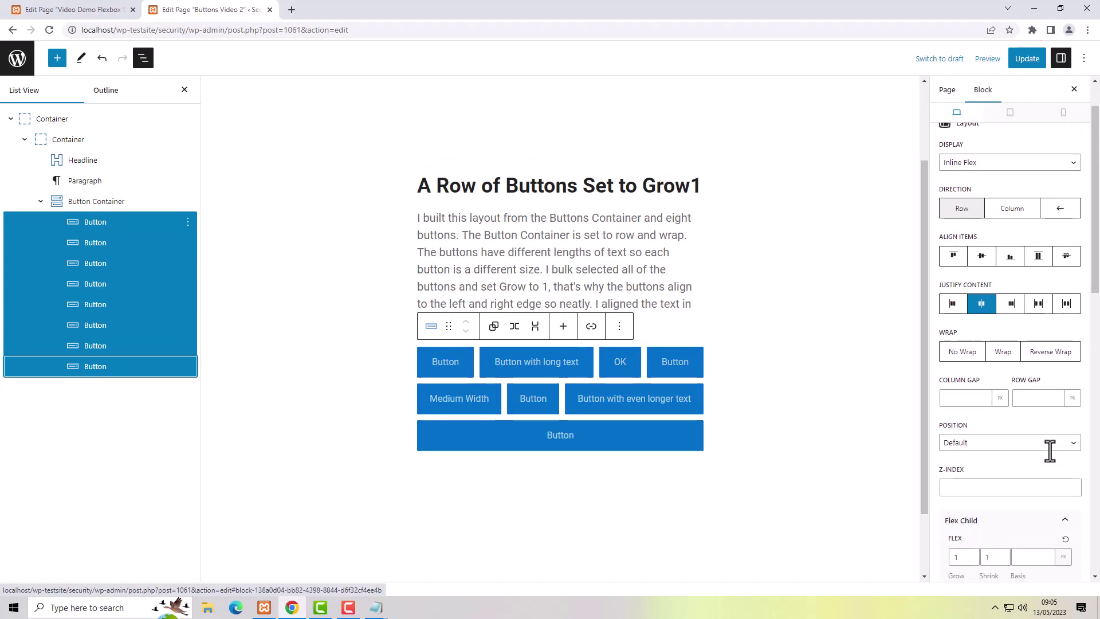
scroll(1050, 451, "down", 2)
left_click(989, 416)
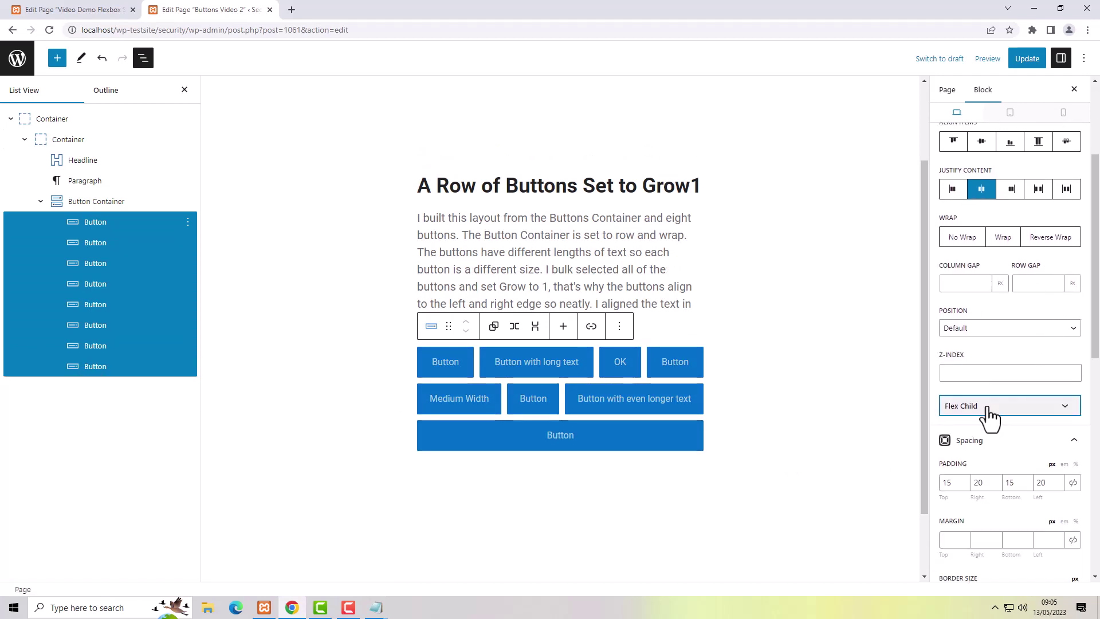
left_click(990, 416)
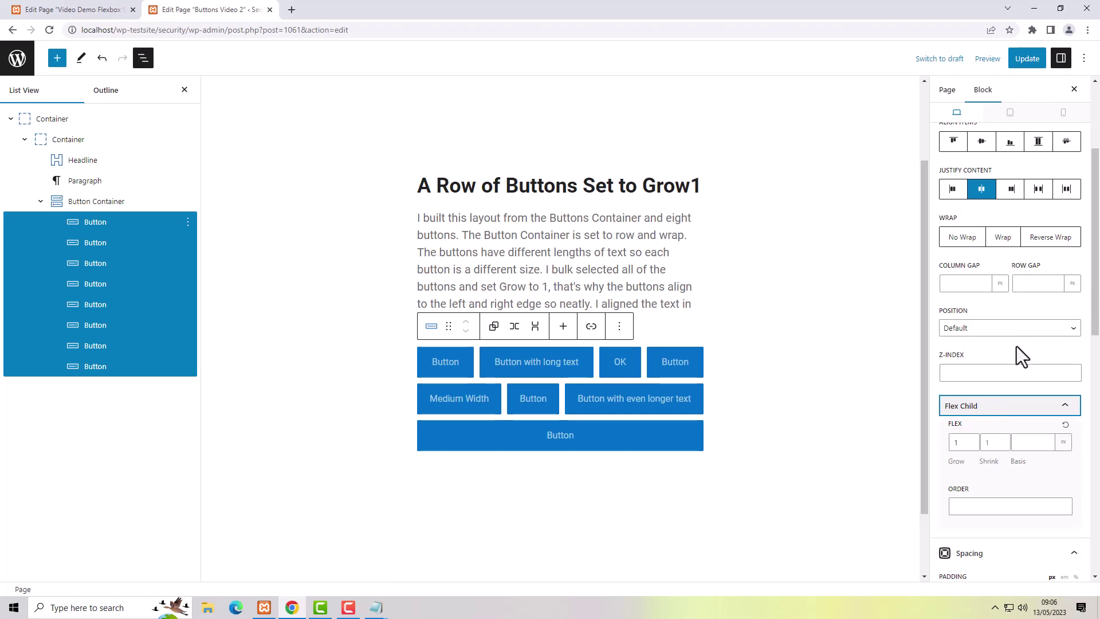
scroll(1020, 353, "up", 3)
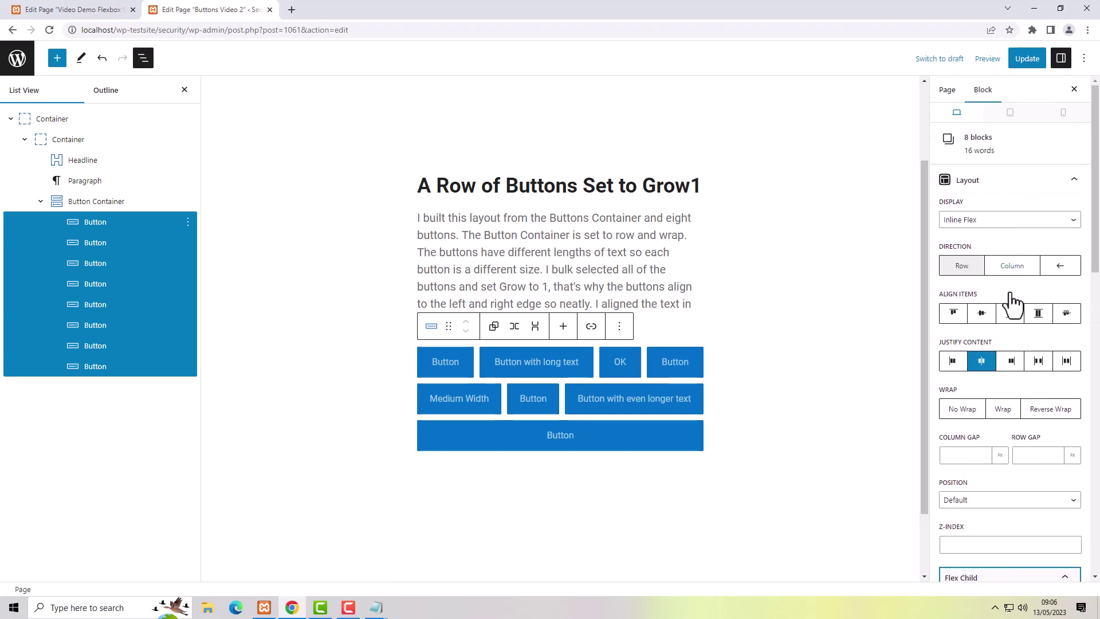
scroll(985, 415, "down", 5)
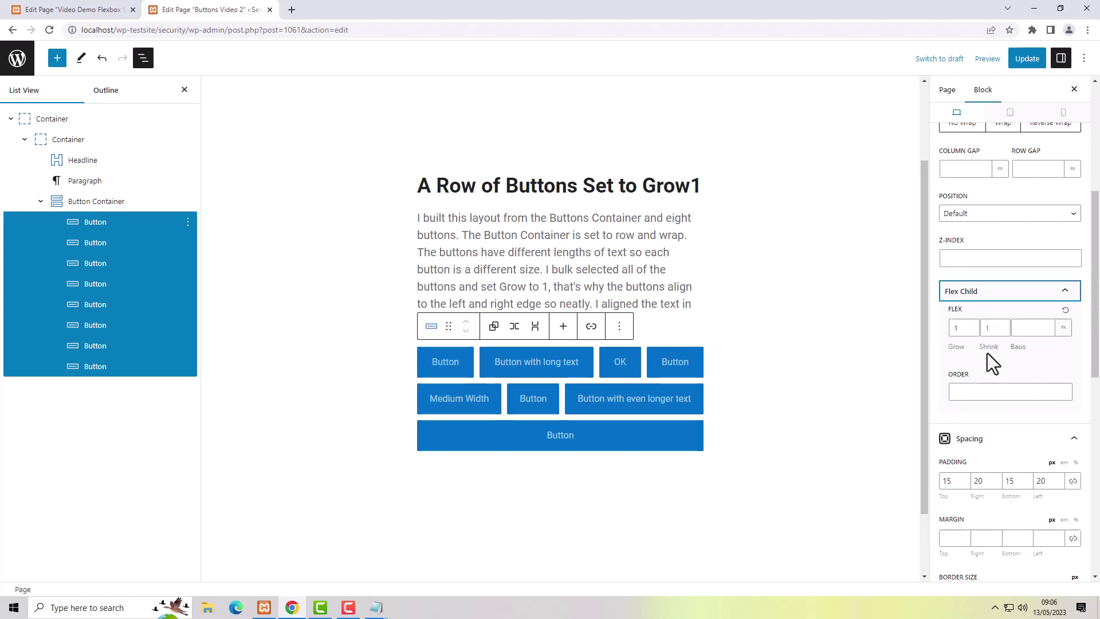
double_click(958, 327)
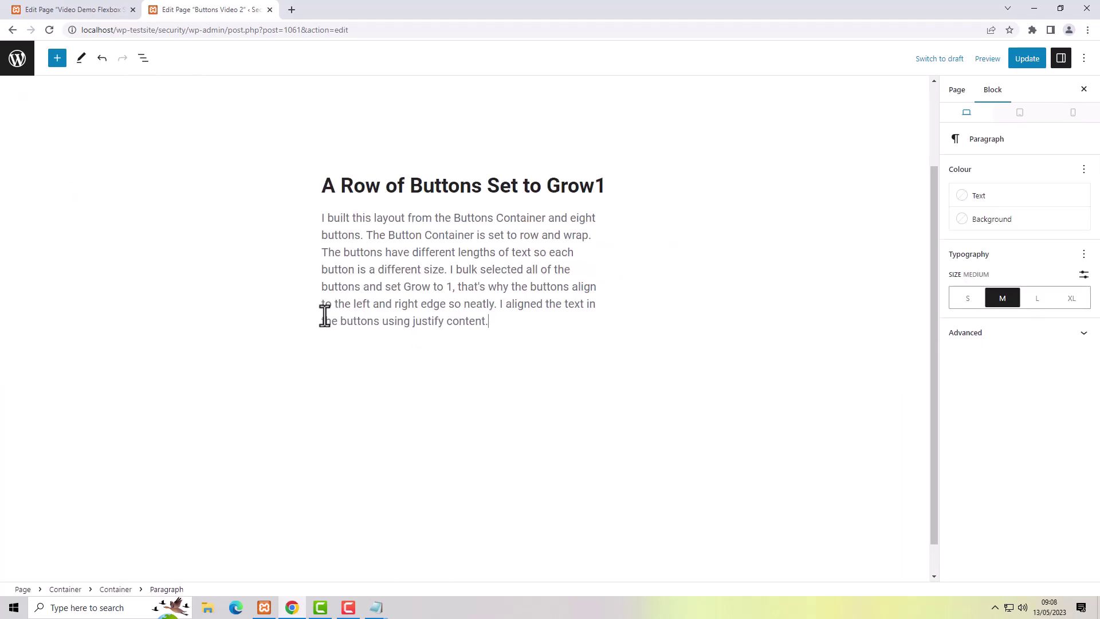
Step: Insert a GenerateBlocks Button block below the paragraph, found by searching 'butt'
key("Return")
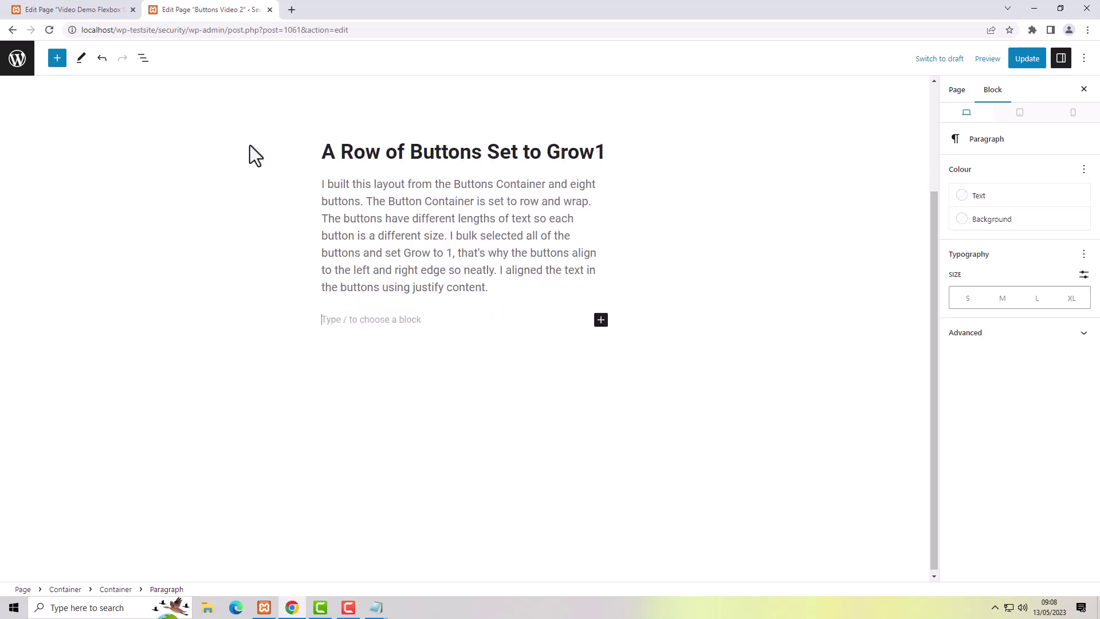
left_click(144, 58)
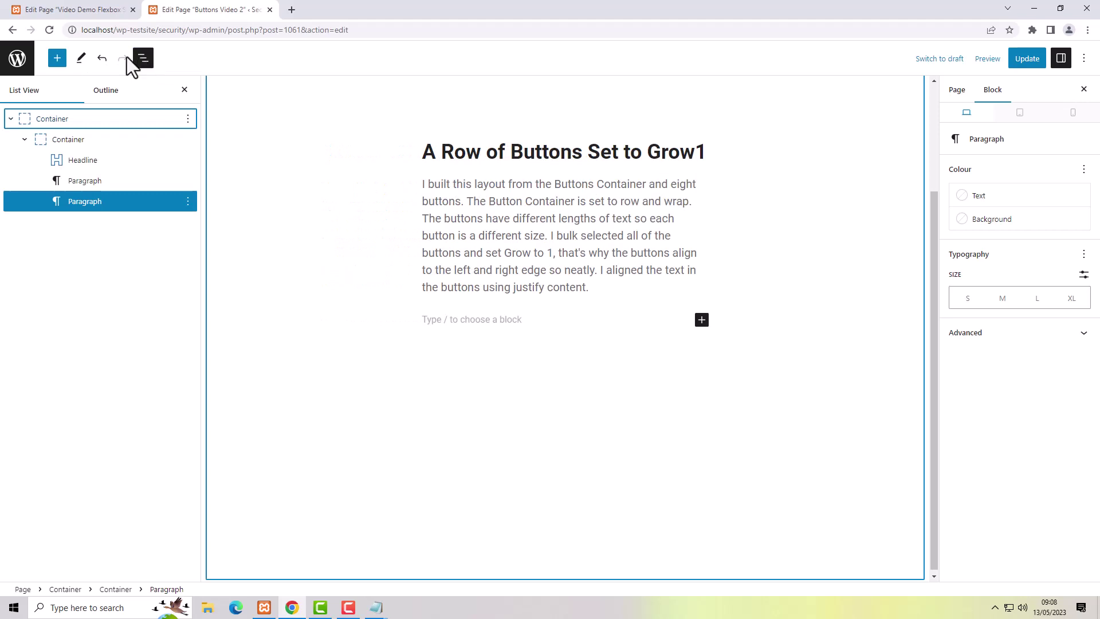
left_click(58, 60)
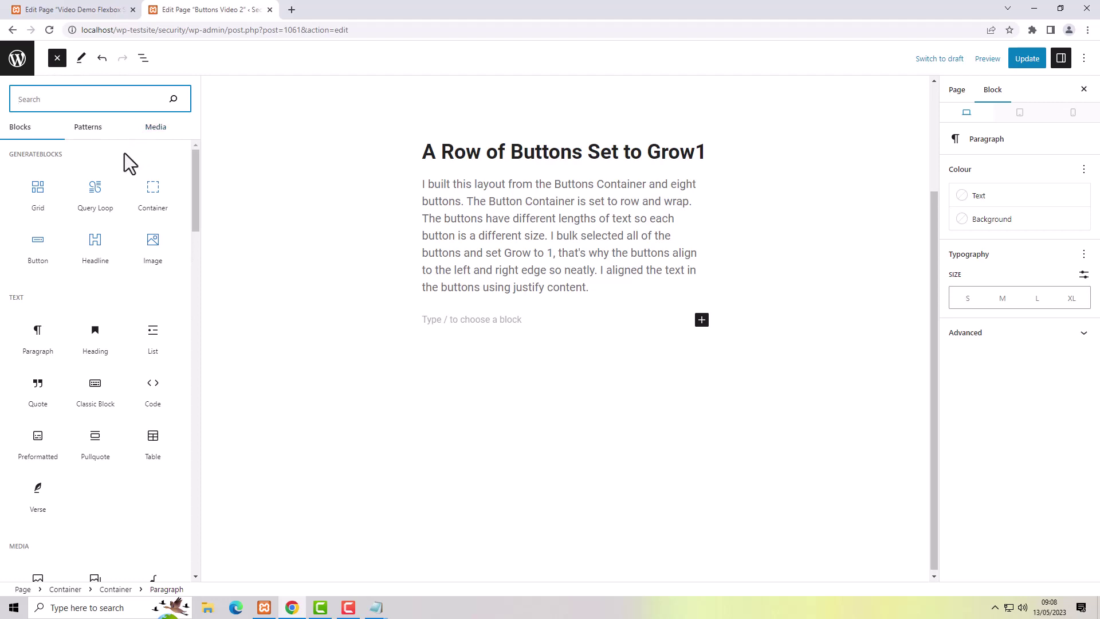
type("butt")
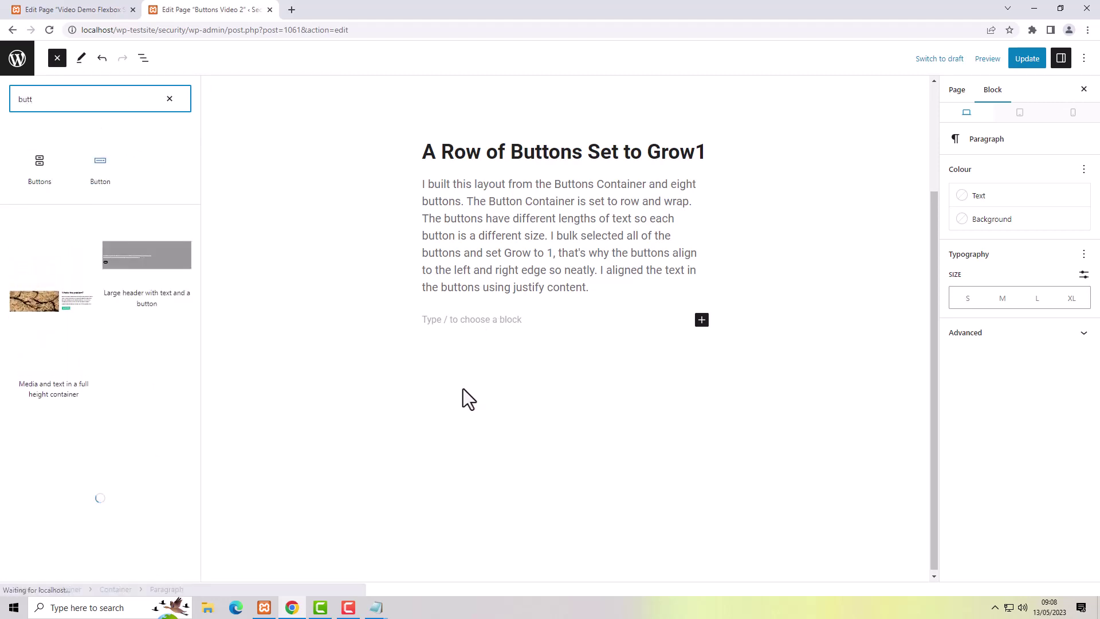
left_click(95, 164)
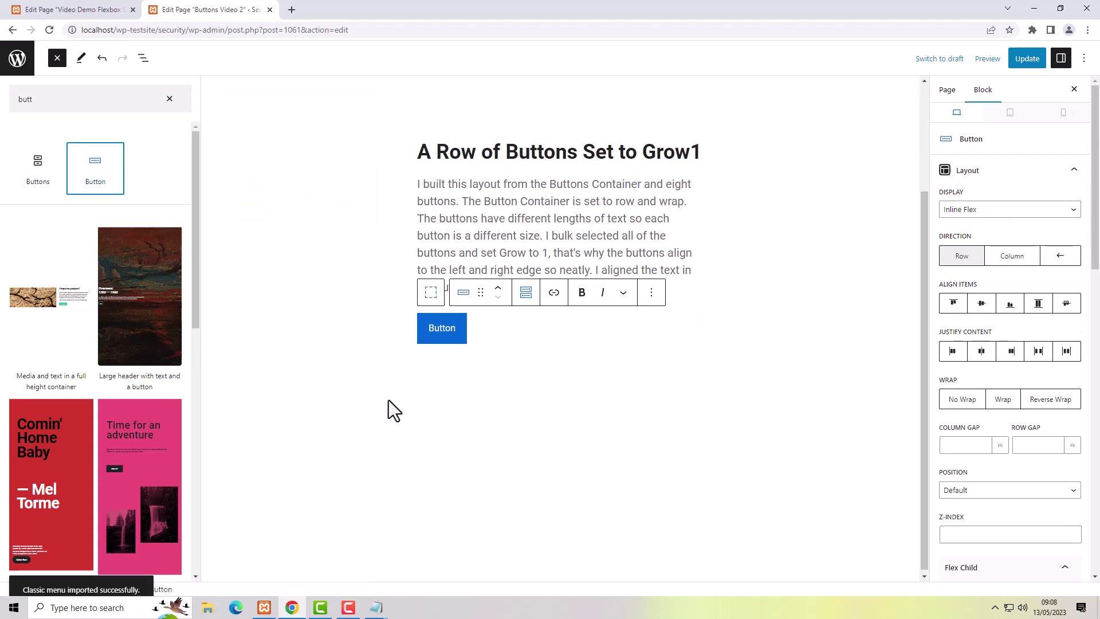
Step: Wrap the button in a Button Container and add seven more, making eight in one row
left_click(525, 293)
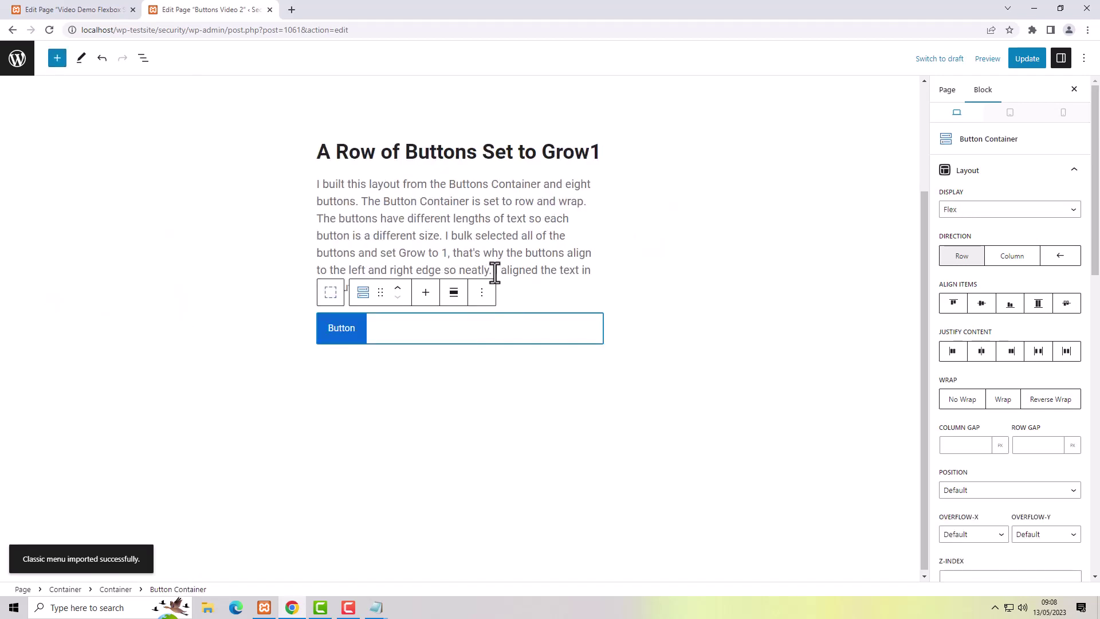
left_click(425, 295)
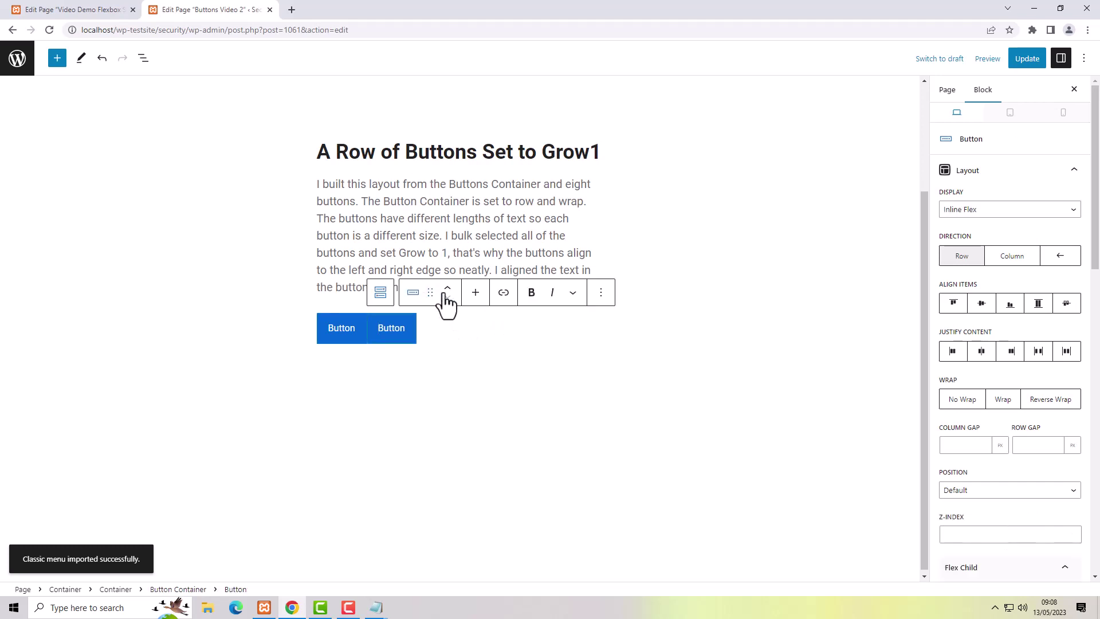
left_click(478, 295)
left_click(522, 295)
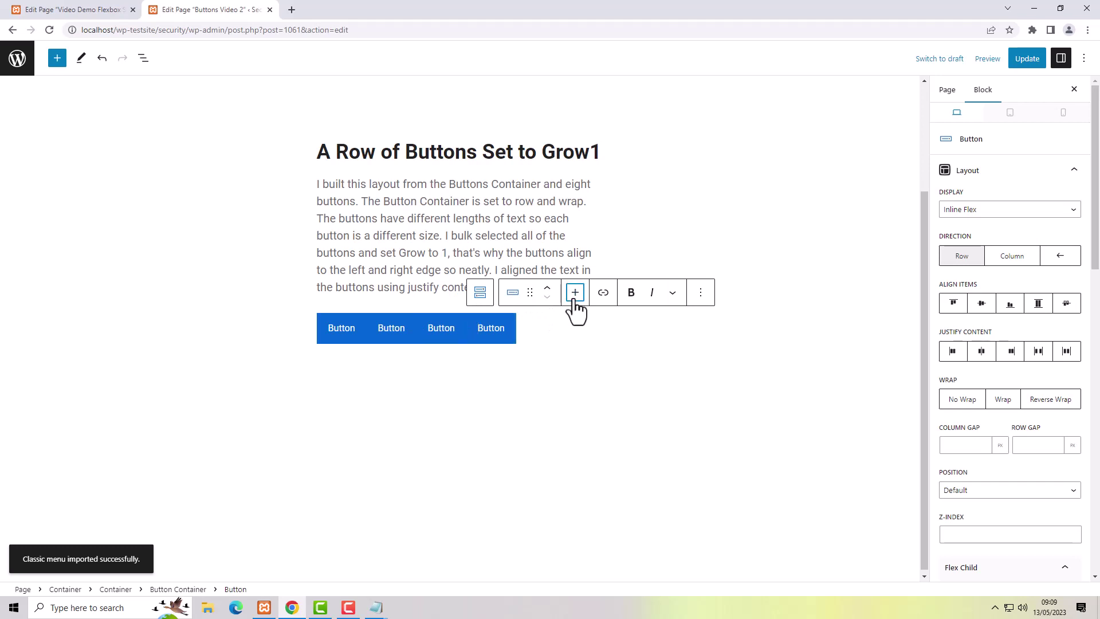
left_click(575, 295)
left_click(626, 294)
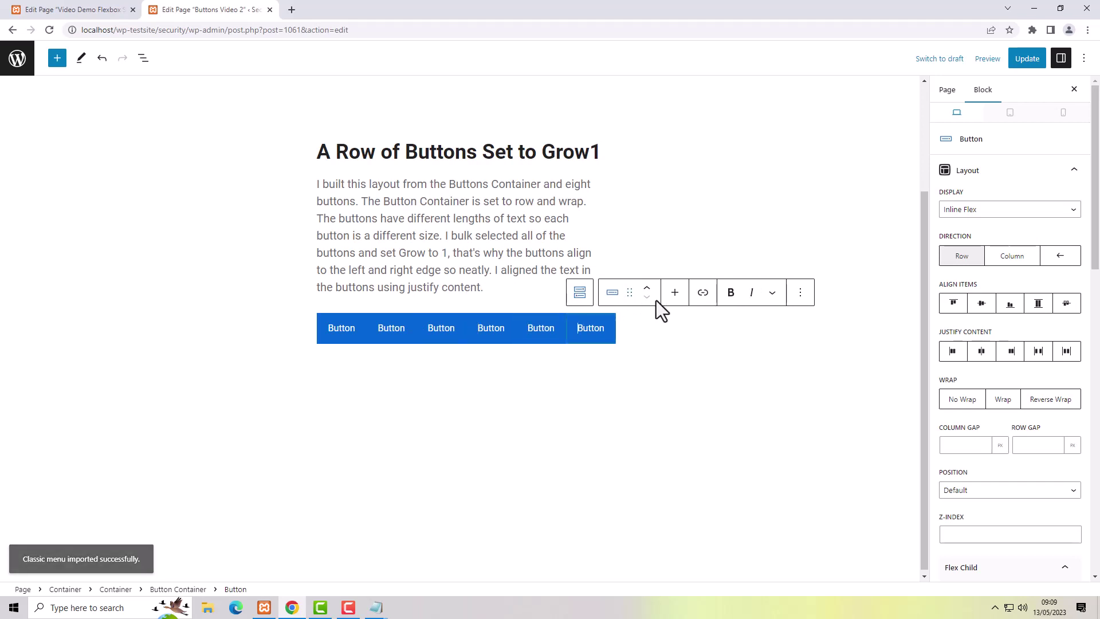
left_click(676, 294)
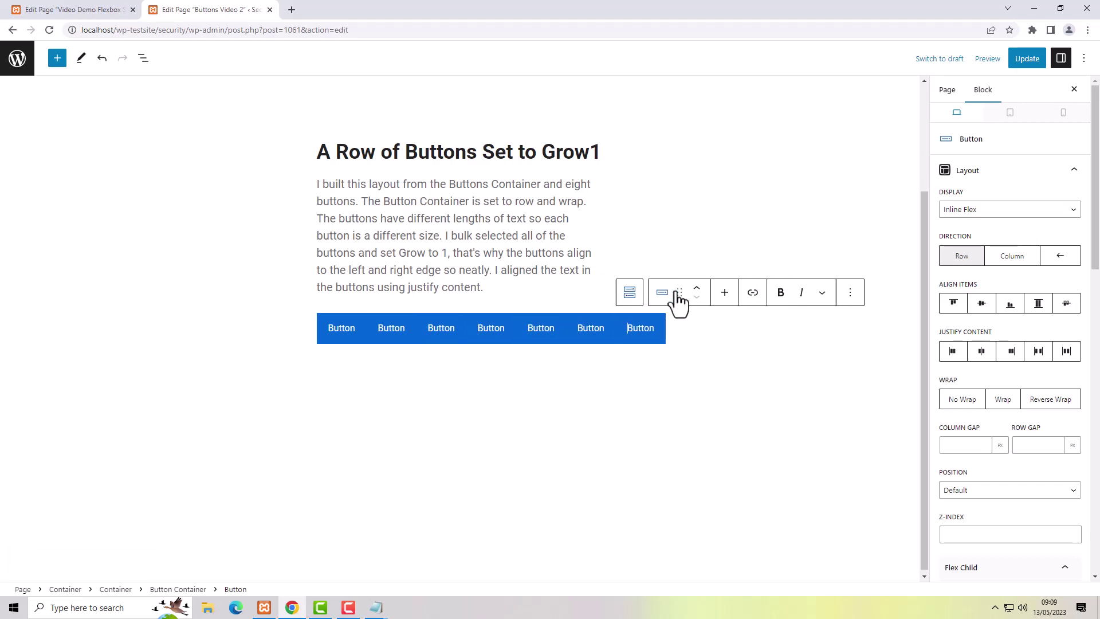
left_click(725, 294)
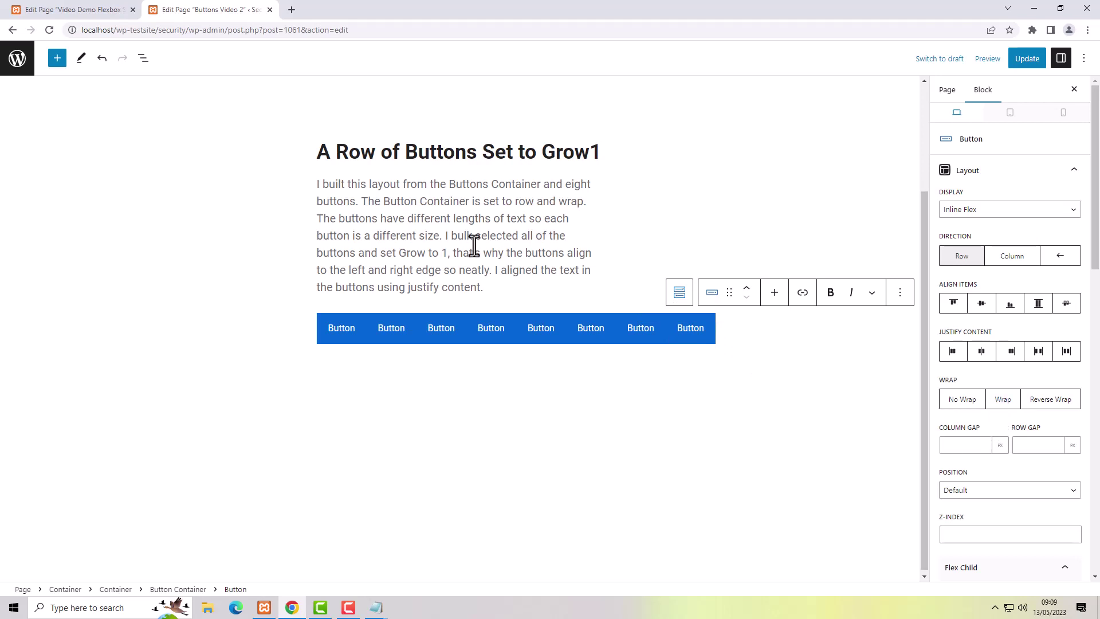
left_click(142, 59)
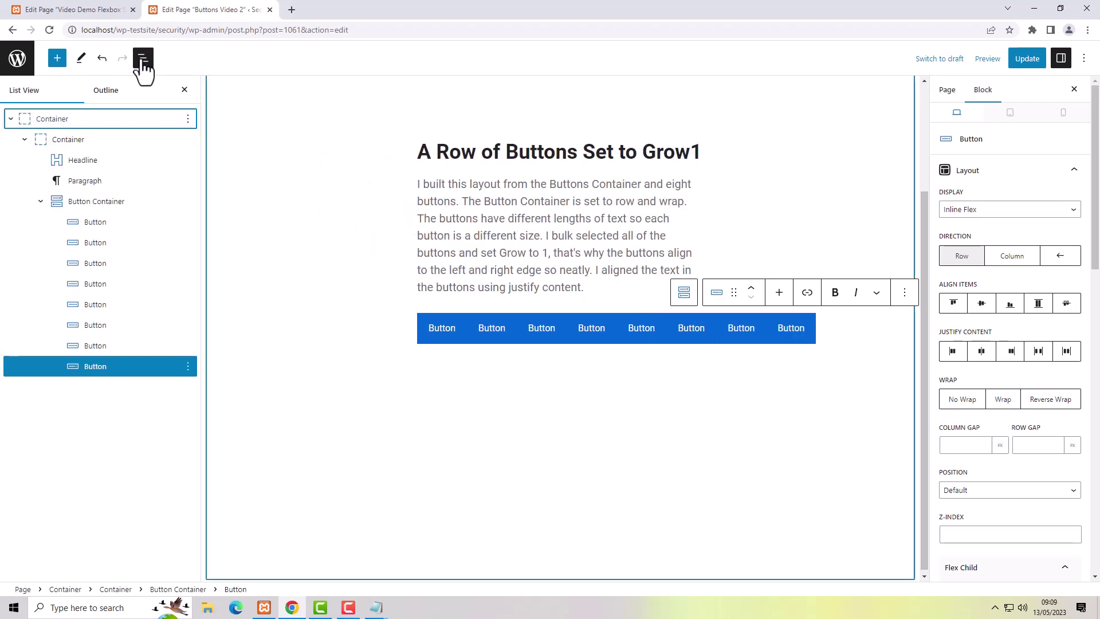
Step: Set the Button Container to Wrap with a 10 column gap and 10 row gap
left_click(82, 205)
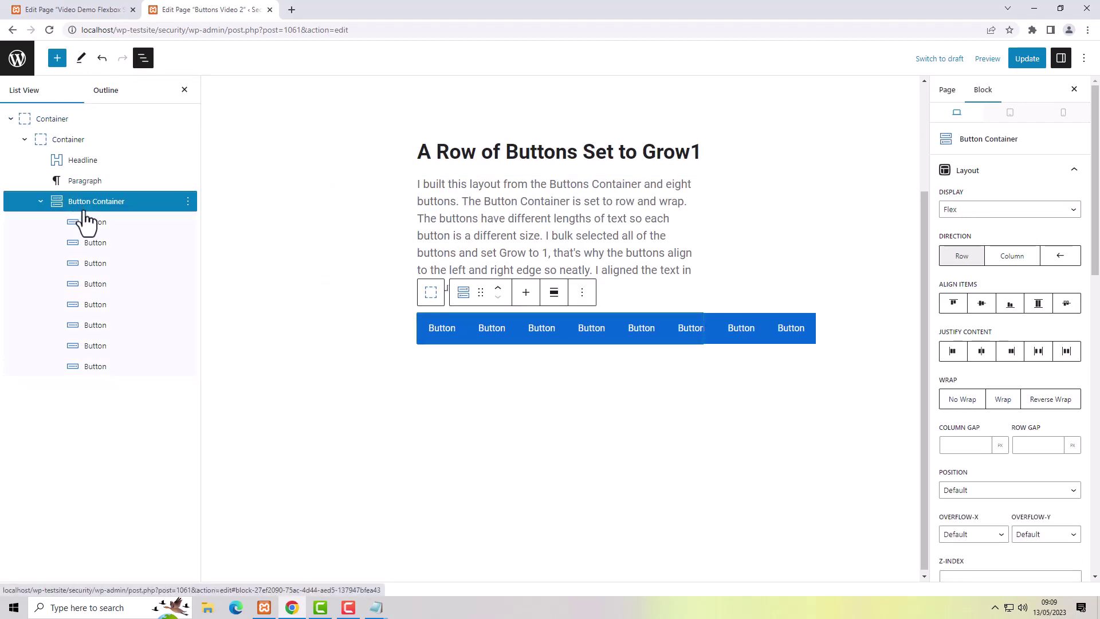
left_click(1002, 401)
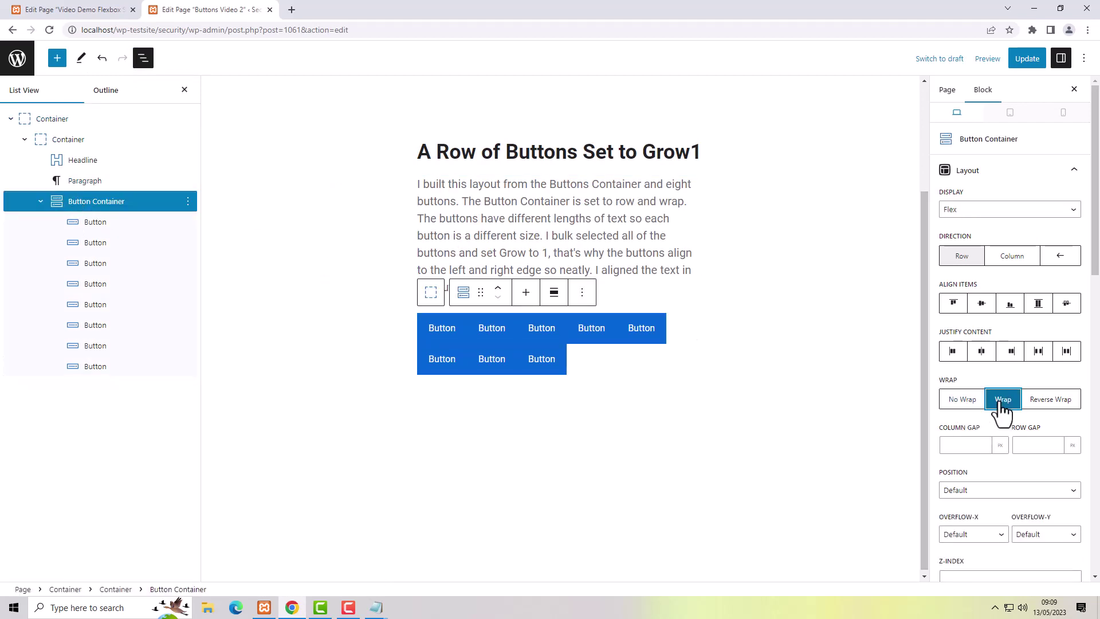
left_click(961, 446)
type("10")
key("Tab")
key("Tab")
type("10")
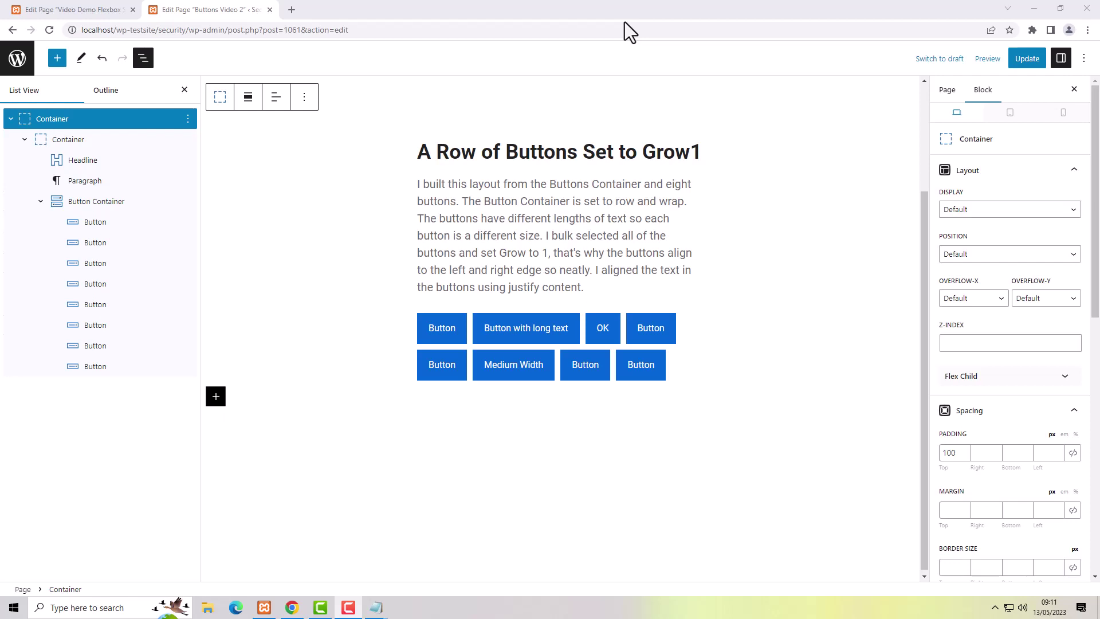
Step: Select all eight Buttons and set their Flex Child Grow to 1
left_click(103, 230)
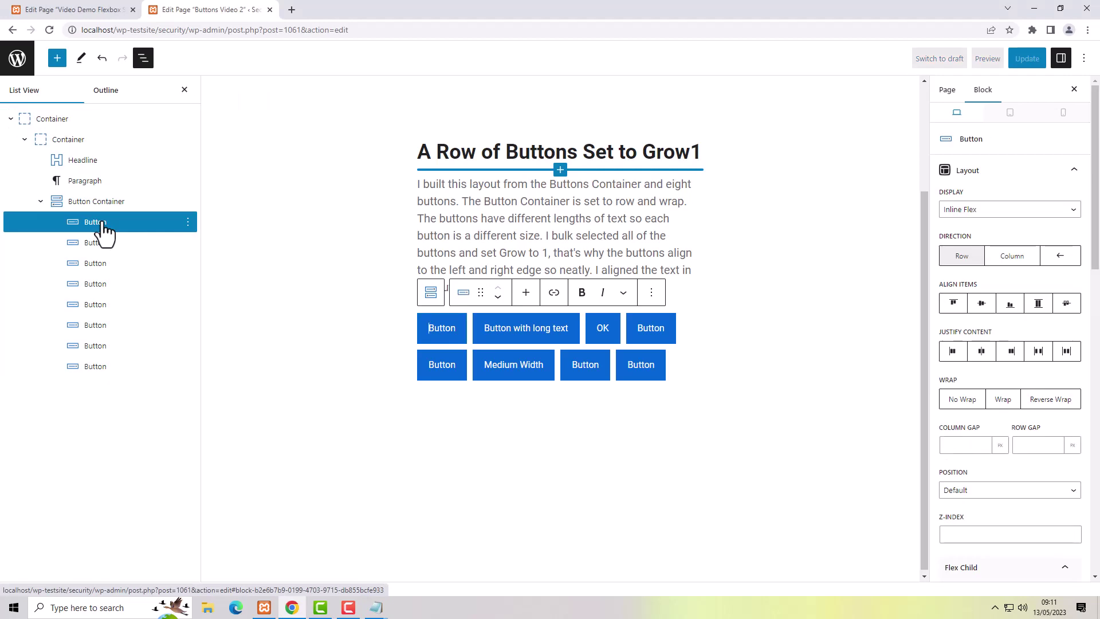
left_click(94, 367, "shift")
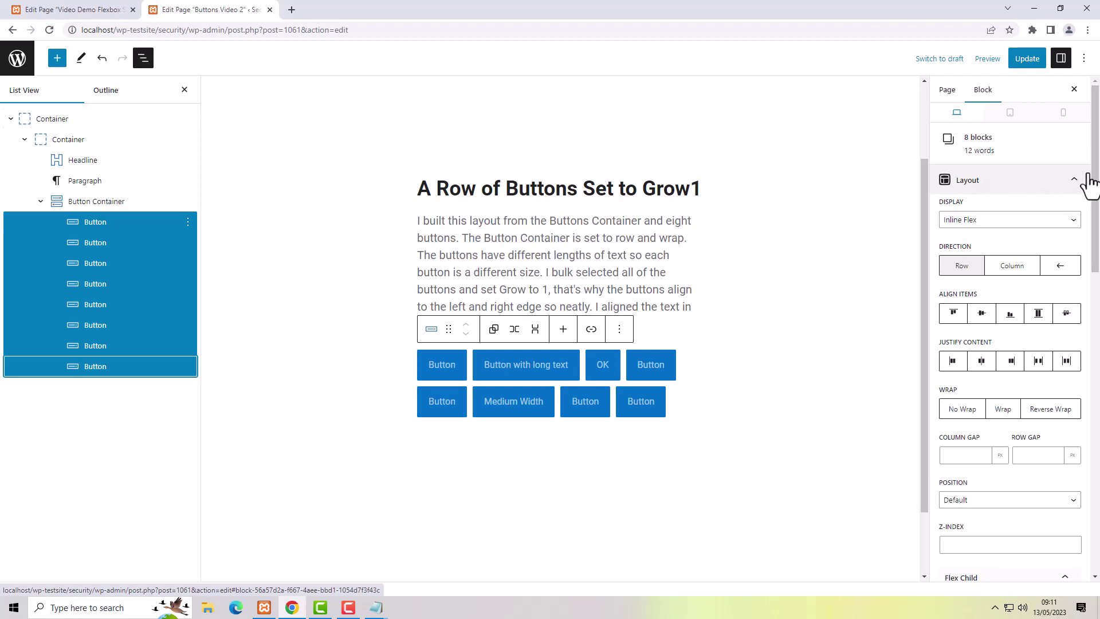
left_click_drag(1096, 182, 1098, 313)
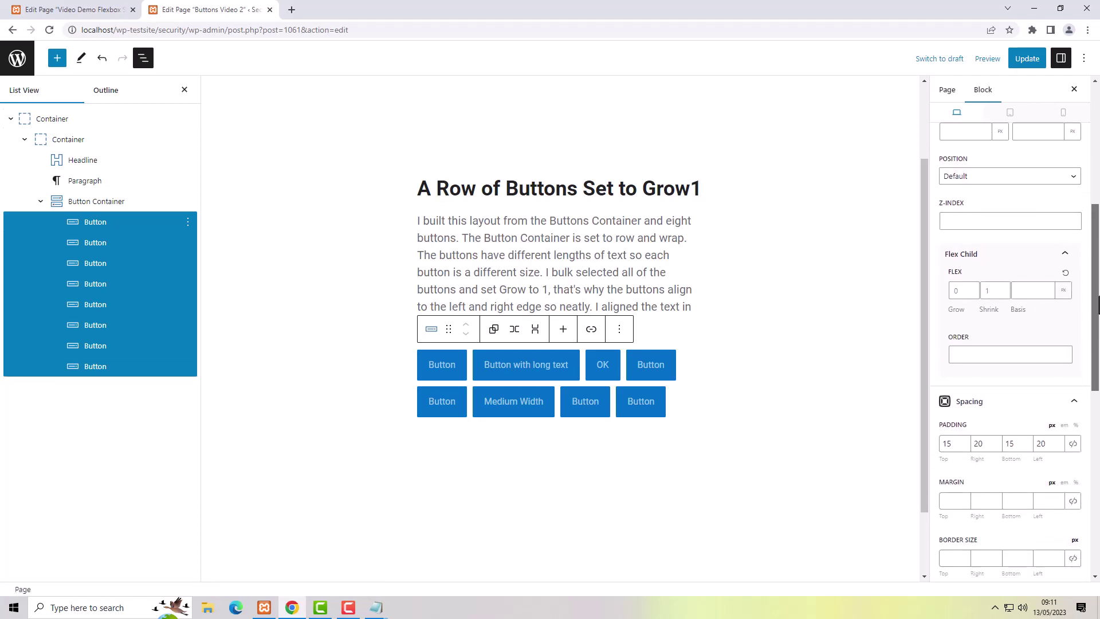
left_click(968, 290)
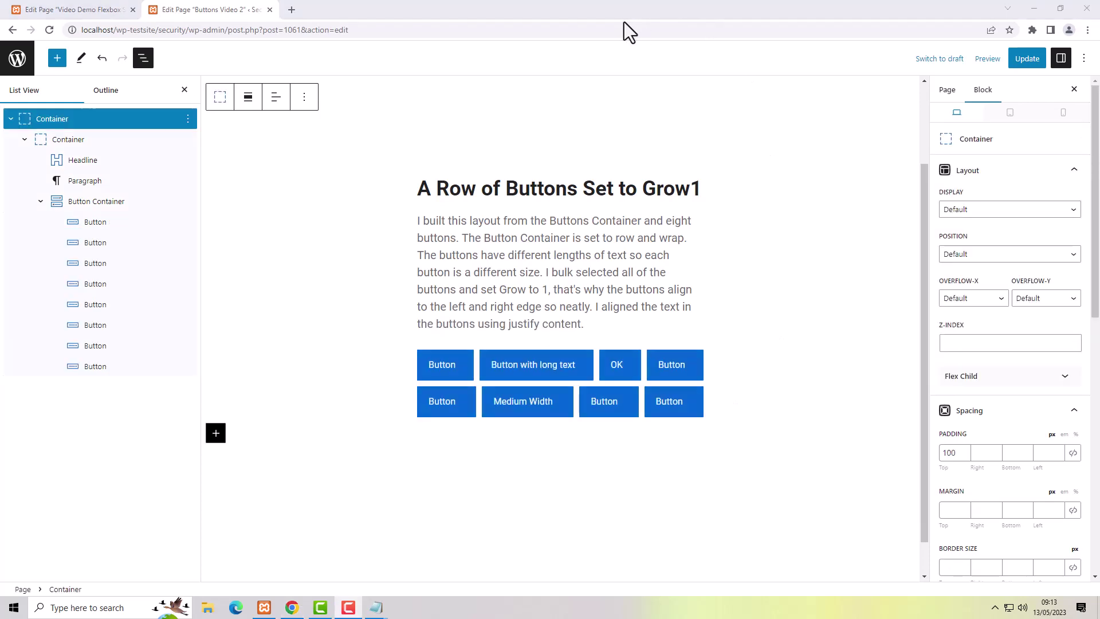
Step: Remove the grow-1 buttons section, then select the One Column section's Button Container
left_click(188, 118)
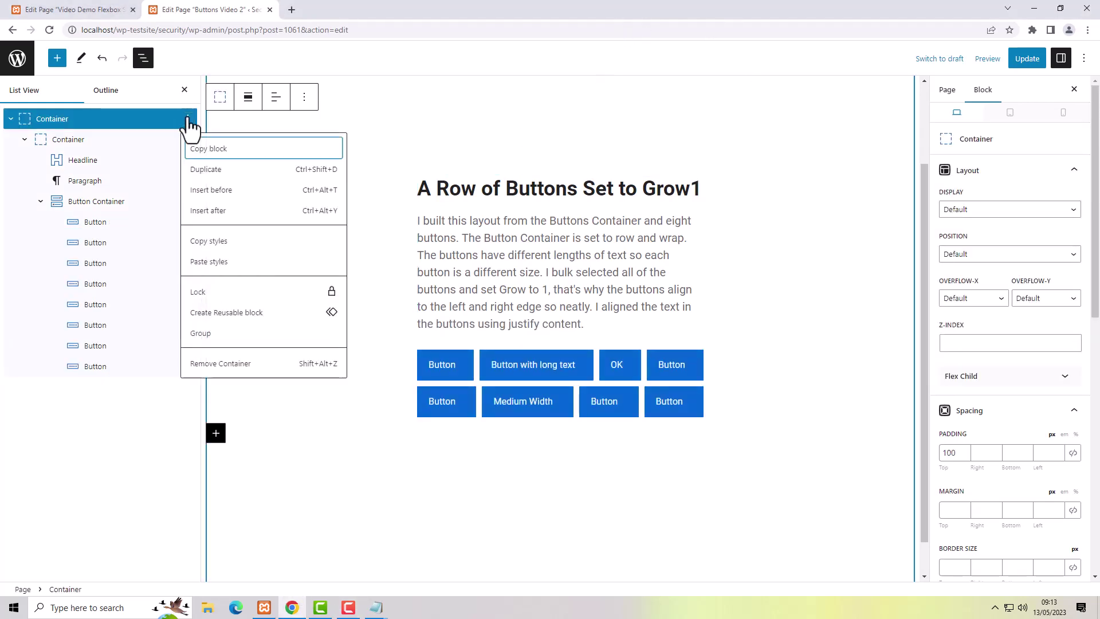
left_click(239, 365)
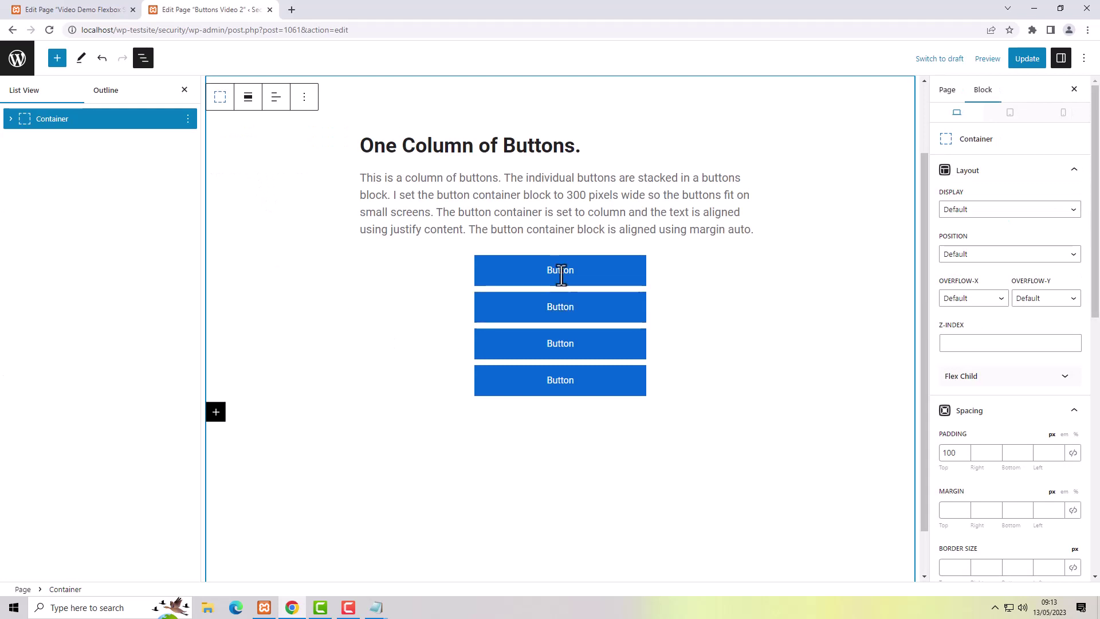
left_click(11, 119)
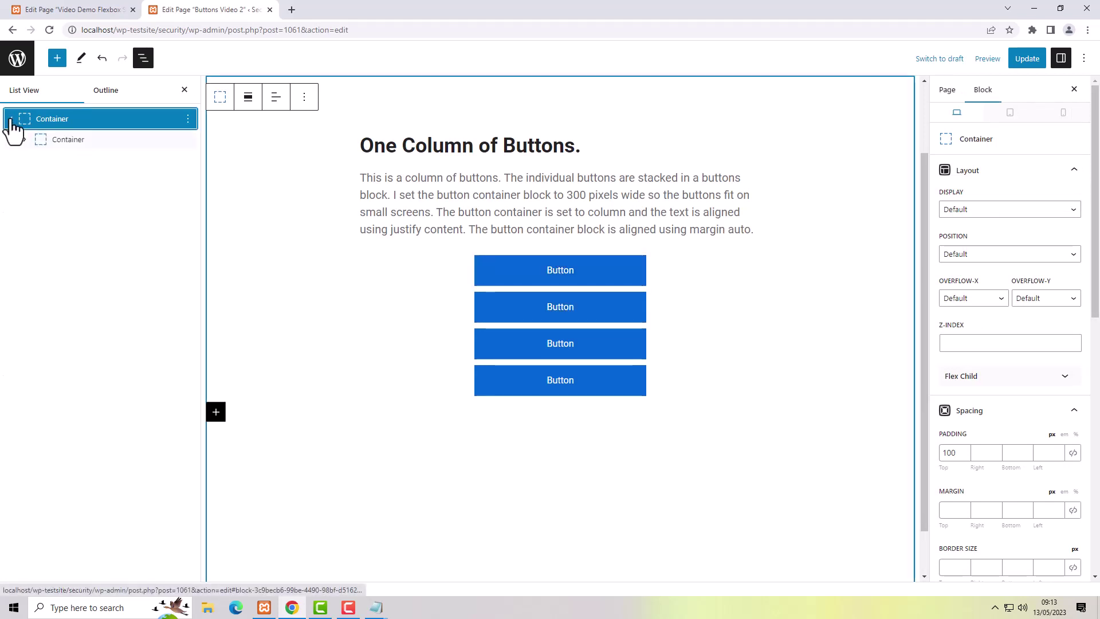
left_click(26, 139)
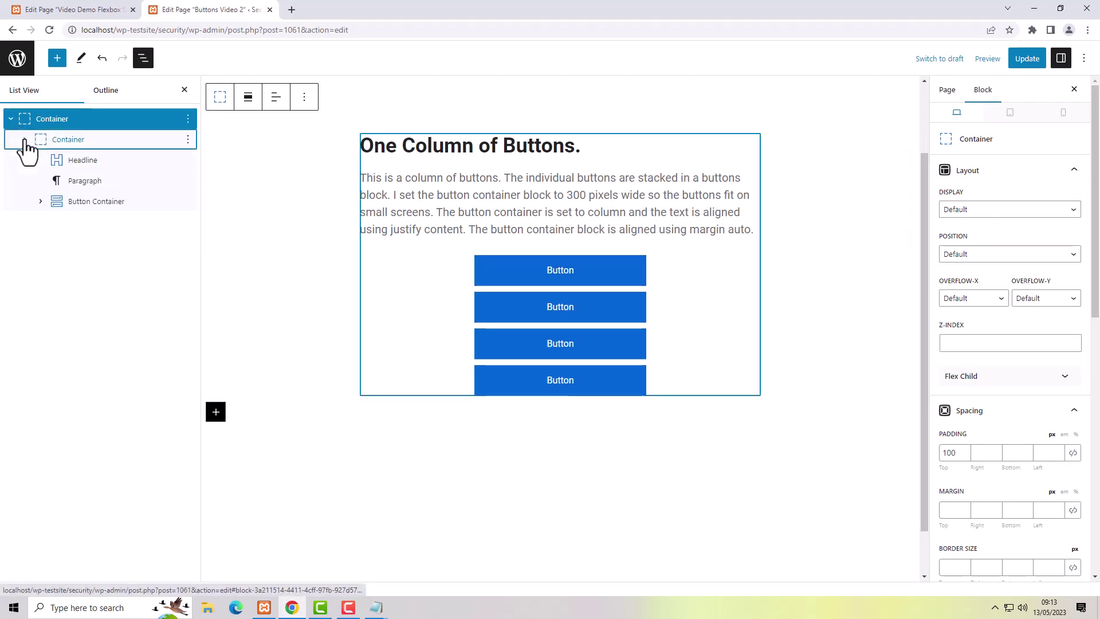
left_click(41, 201)
left_click(59, 209)
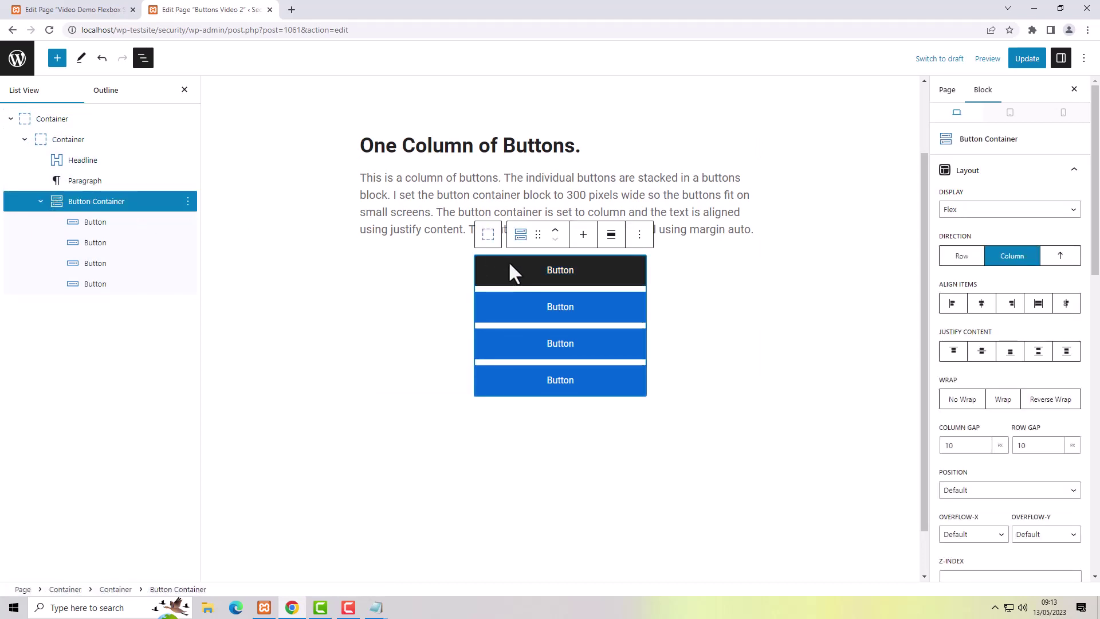
scroll(1023, 451, "down", 10)
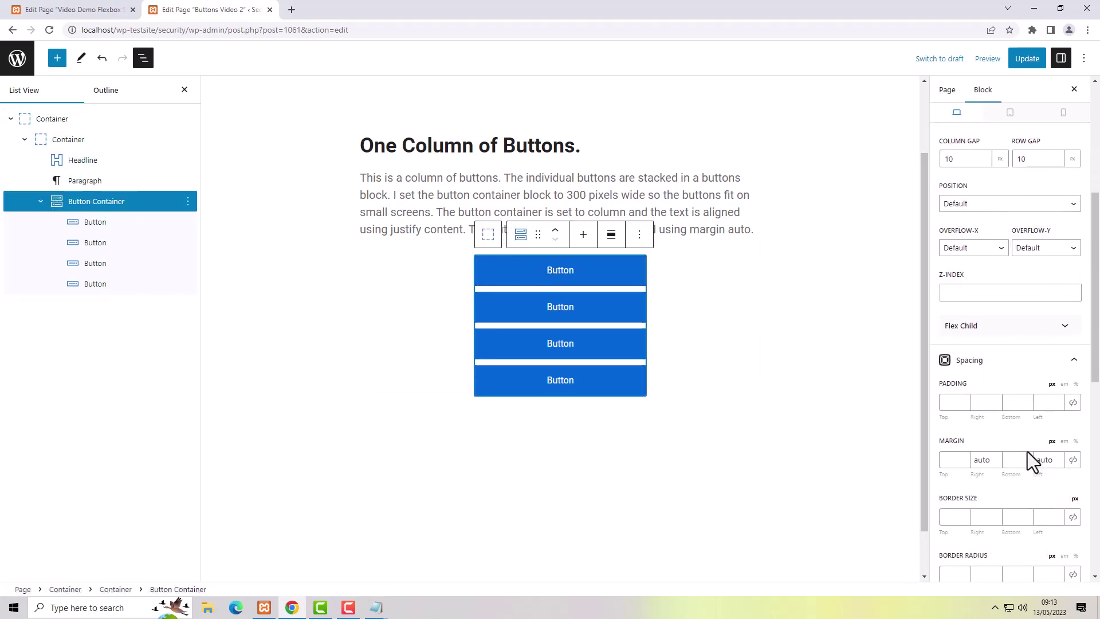
scroll(1027, 453, "down", 1)
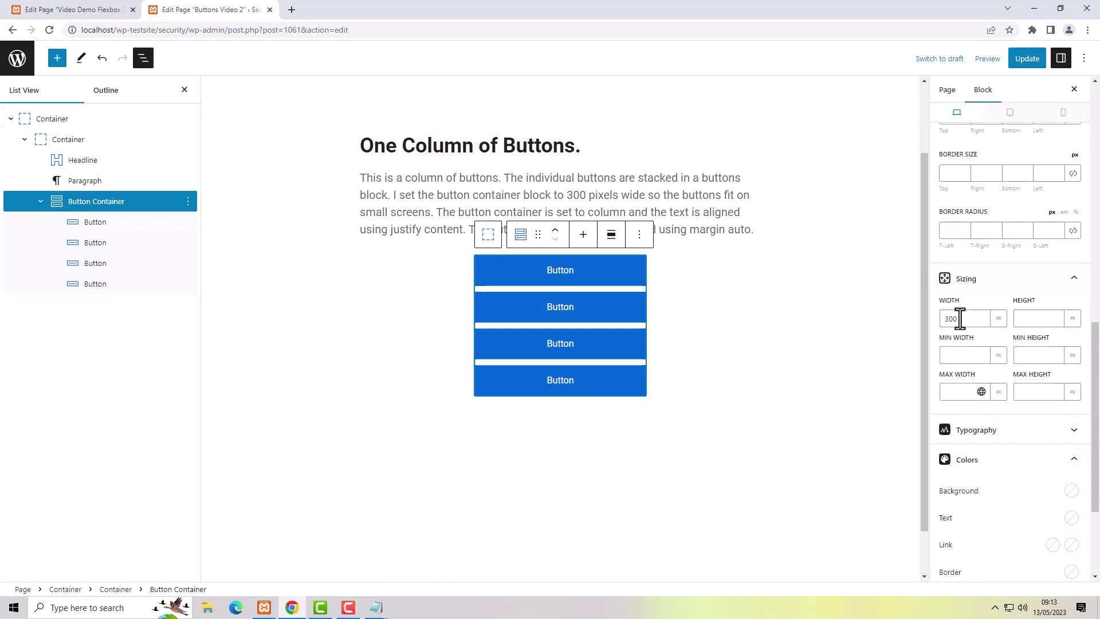
left_click(96, 229)
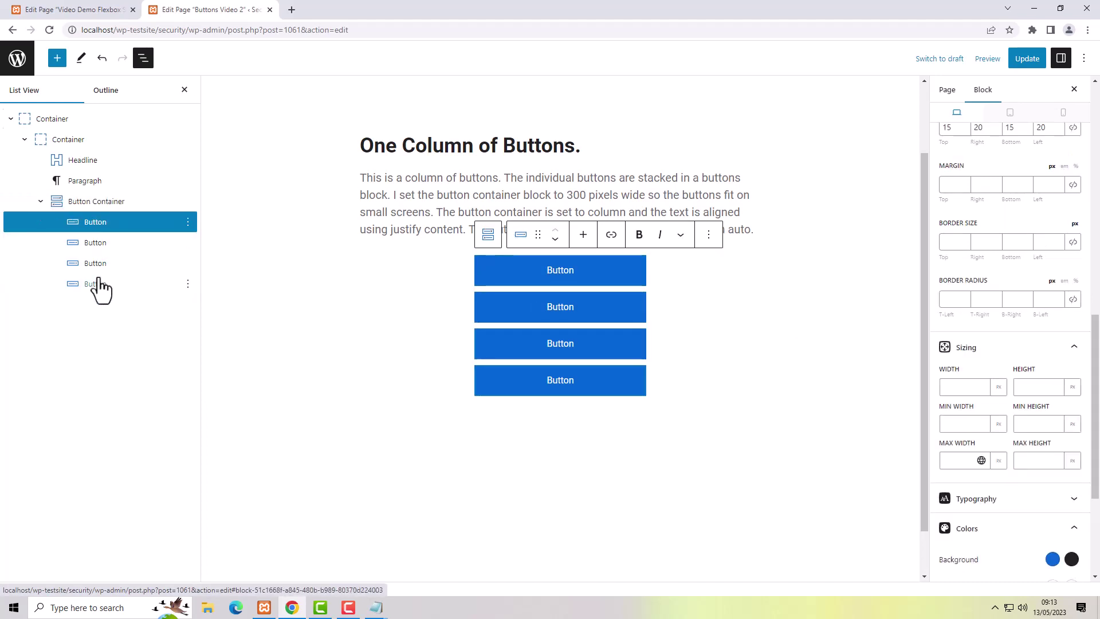
left_click(100, 285, "shift")
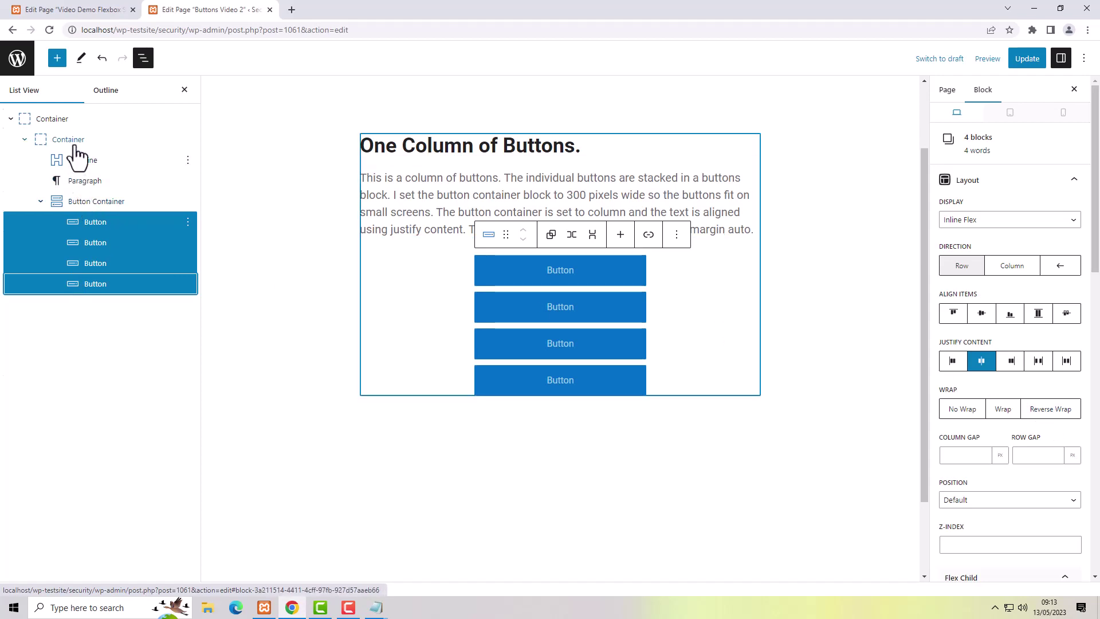
left_click(77, 207)
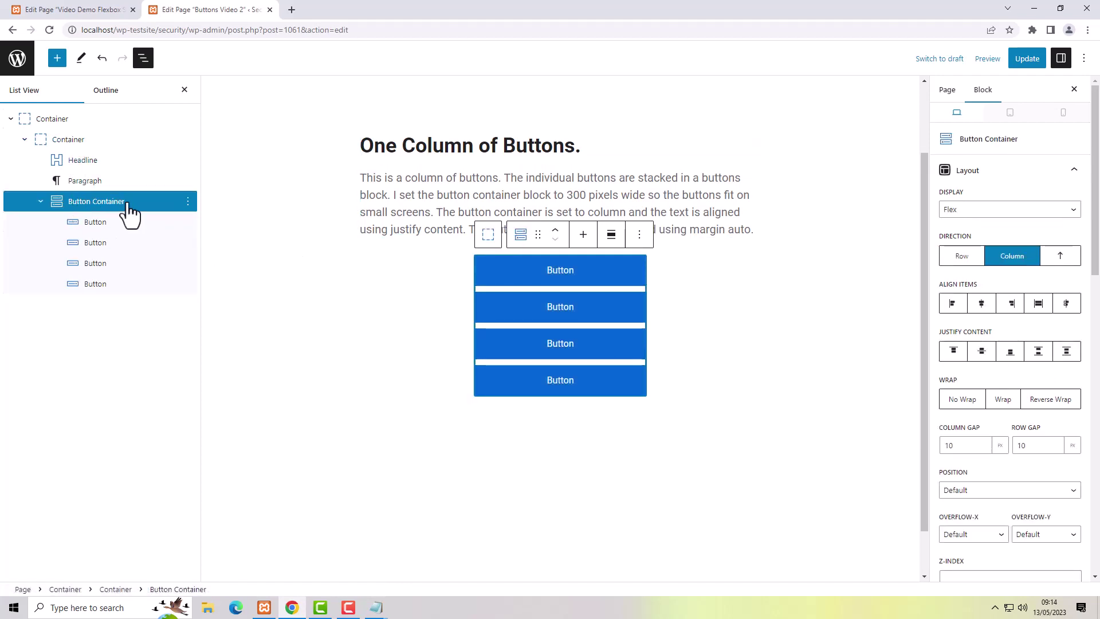
scroll(1000, 430, "down", 5)
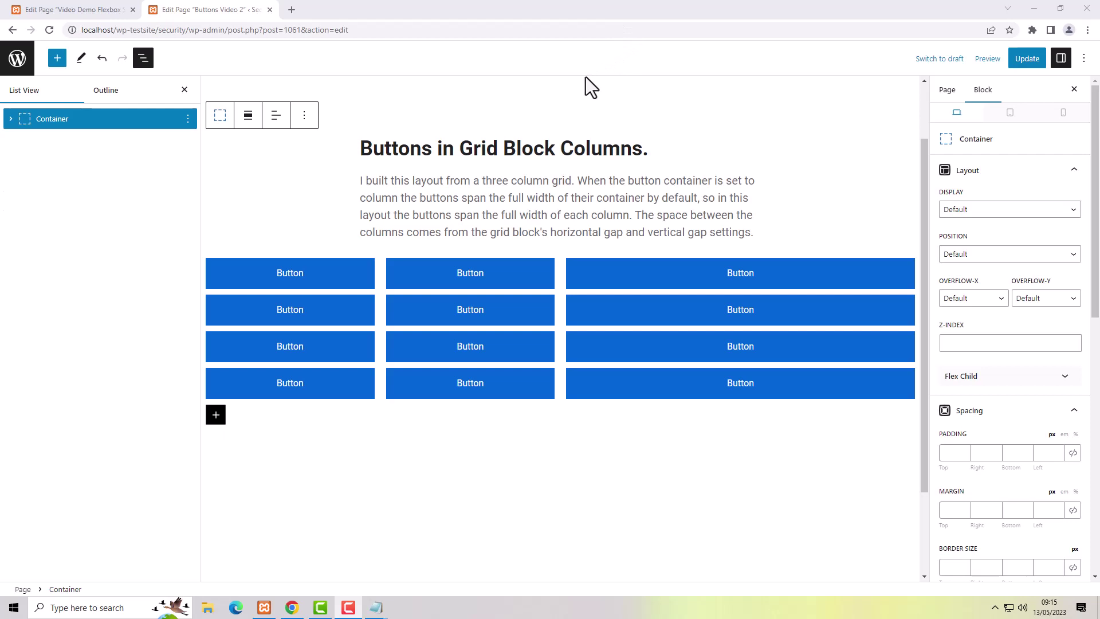
Step: Expand the Container and Grid in List View, then inspect the middle and third columns' Button Containers
left_click(10, 119)
left_click(23, 140)
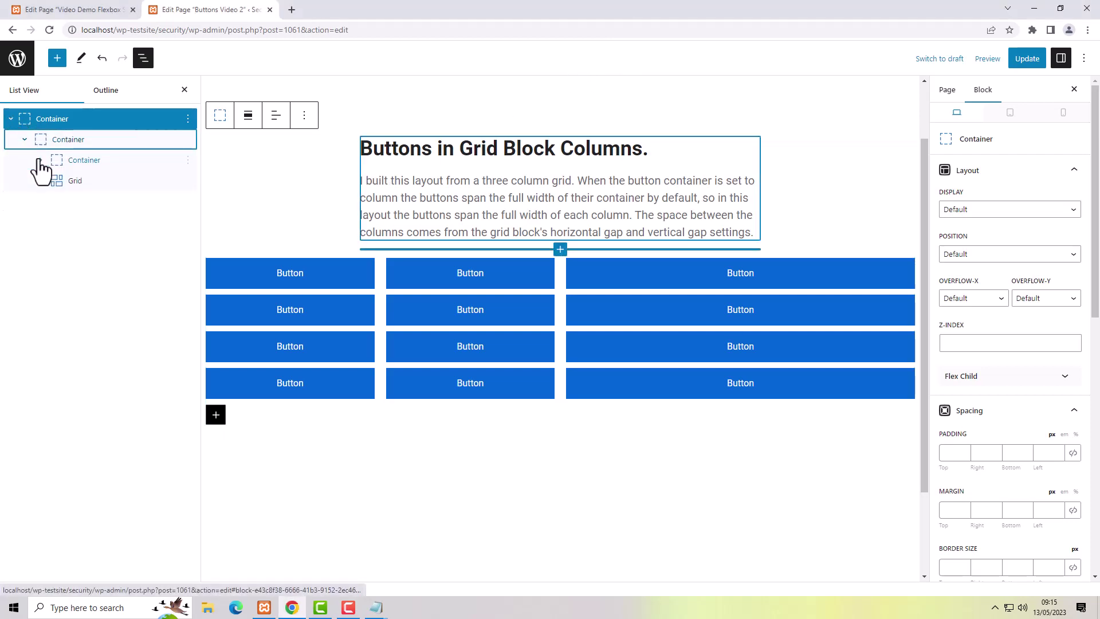
left_click(41, 181)
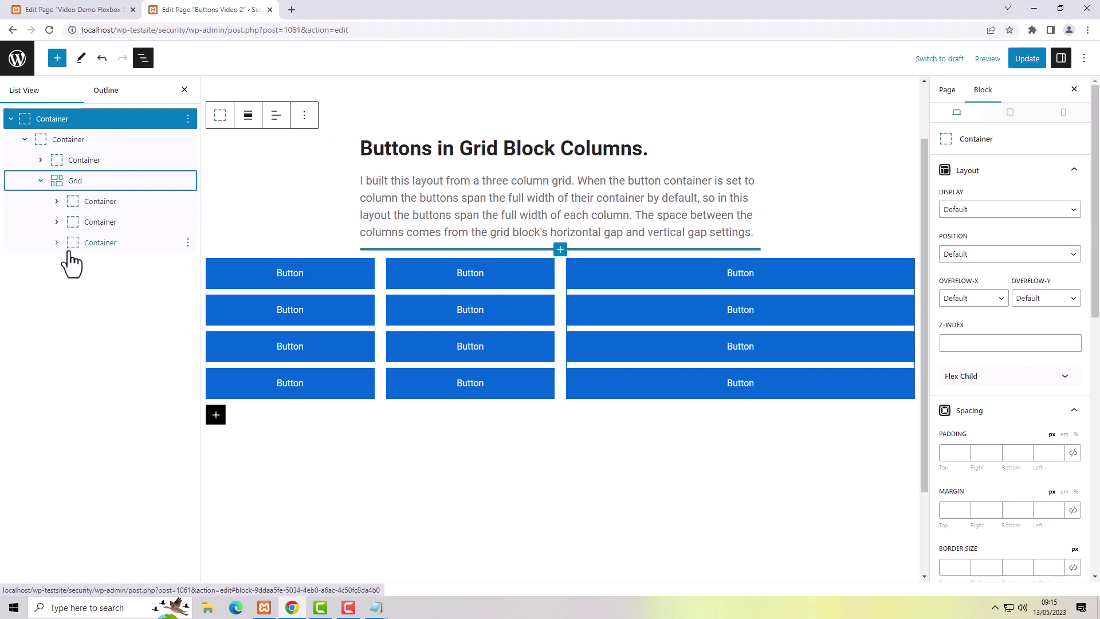
left_click(56, 223)
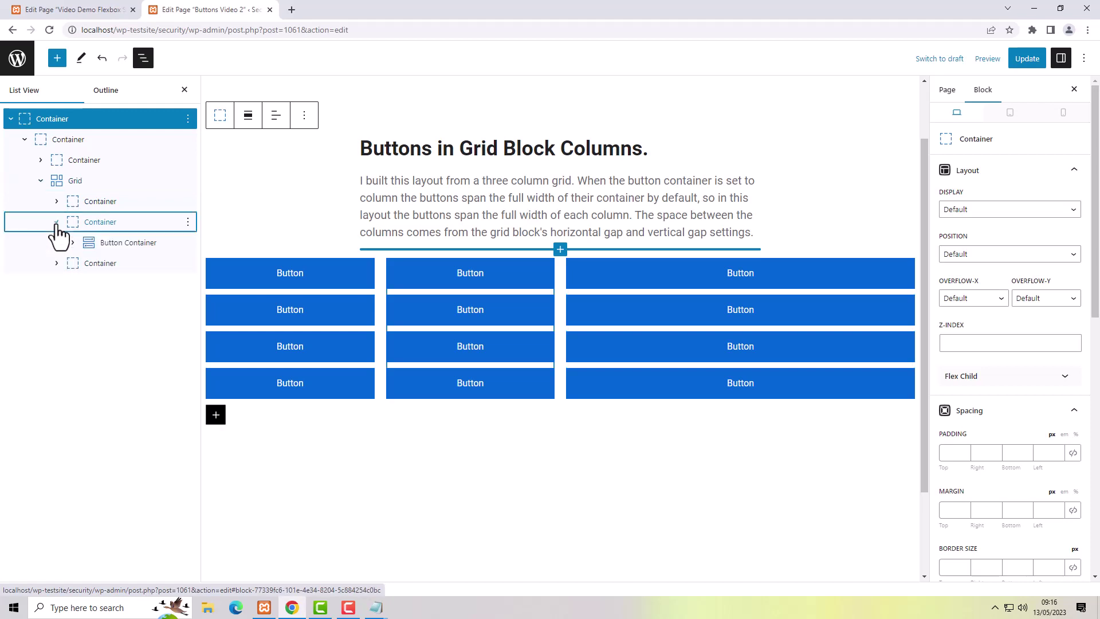
left_click(92, 251)
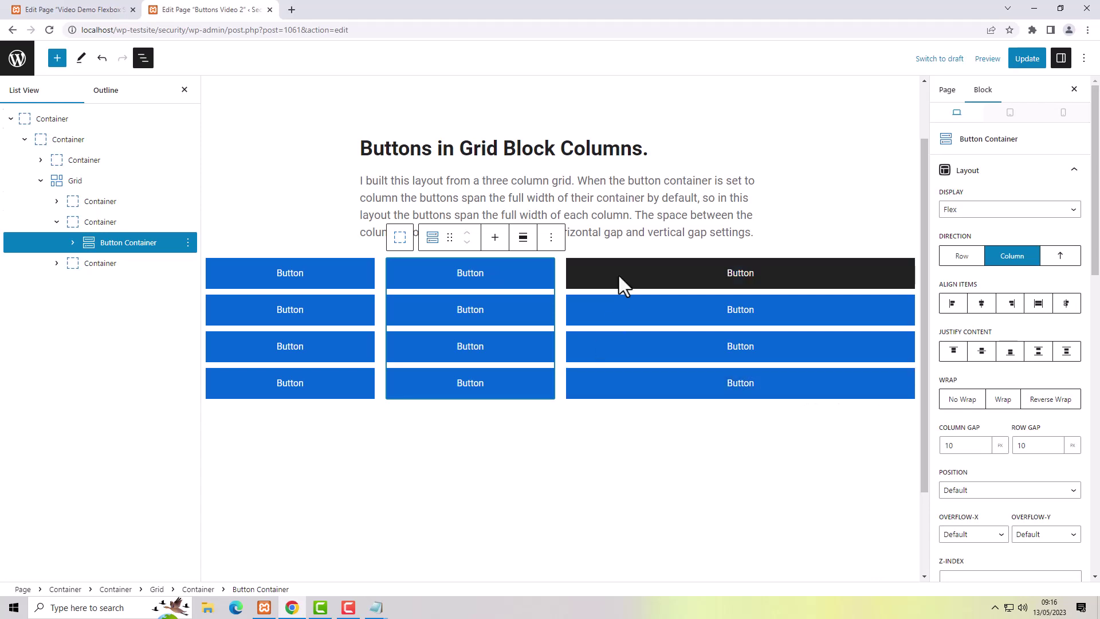
left_click(89, 269)
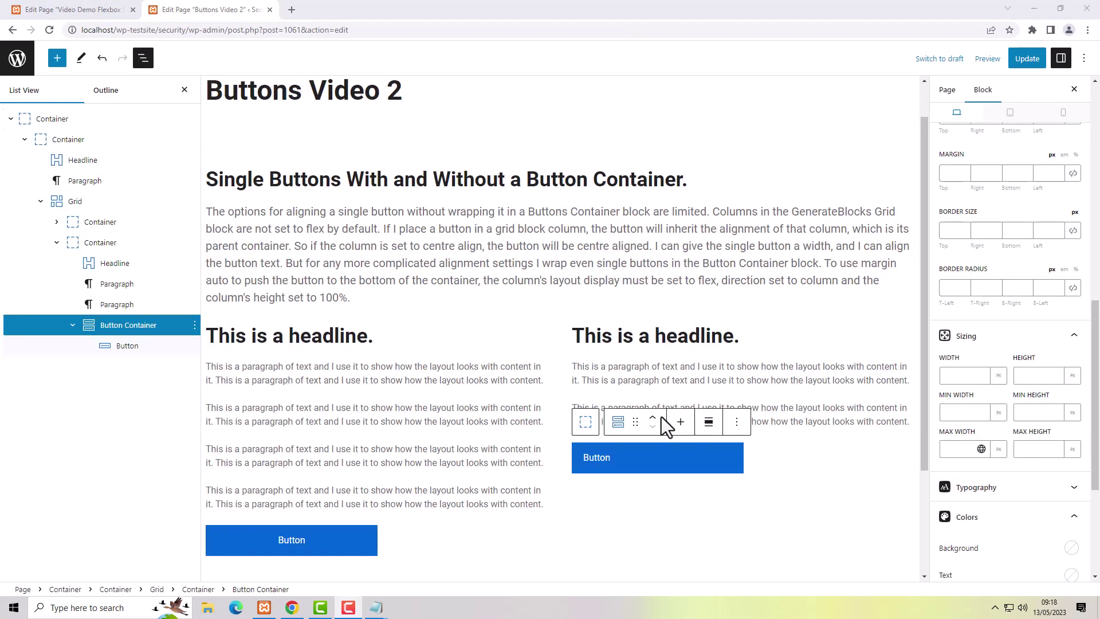
Step: Compare the right, centre and left justify options on the right column's Button Container, ending on centre
left_click(663, 450)
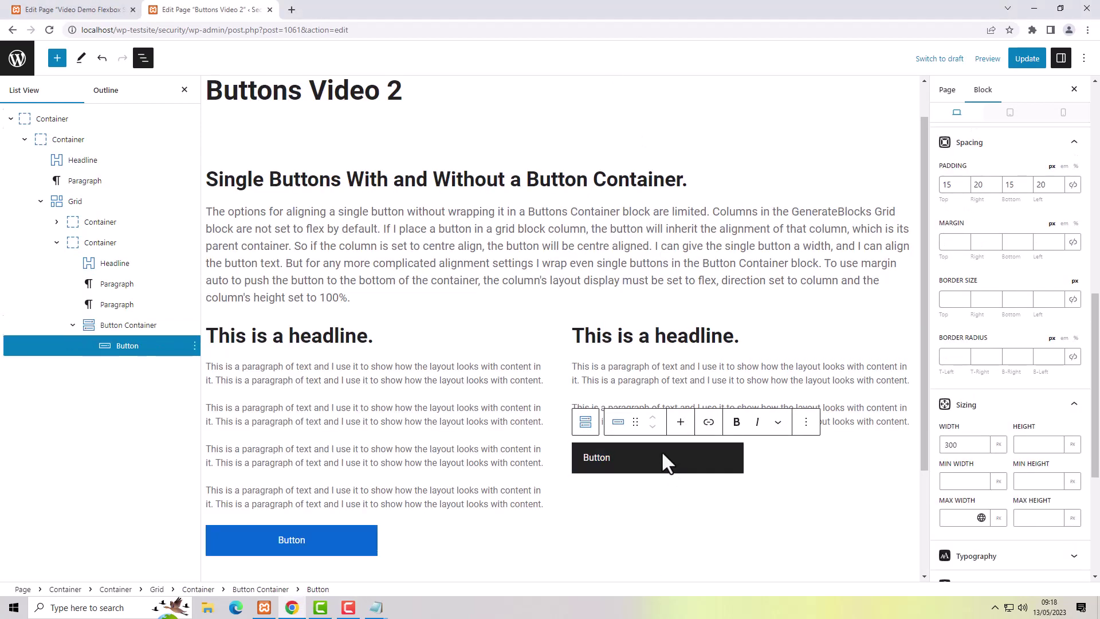
left_click(118, 326)
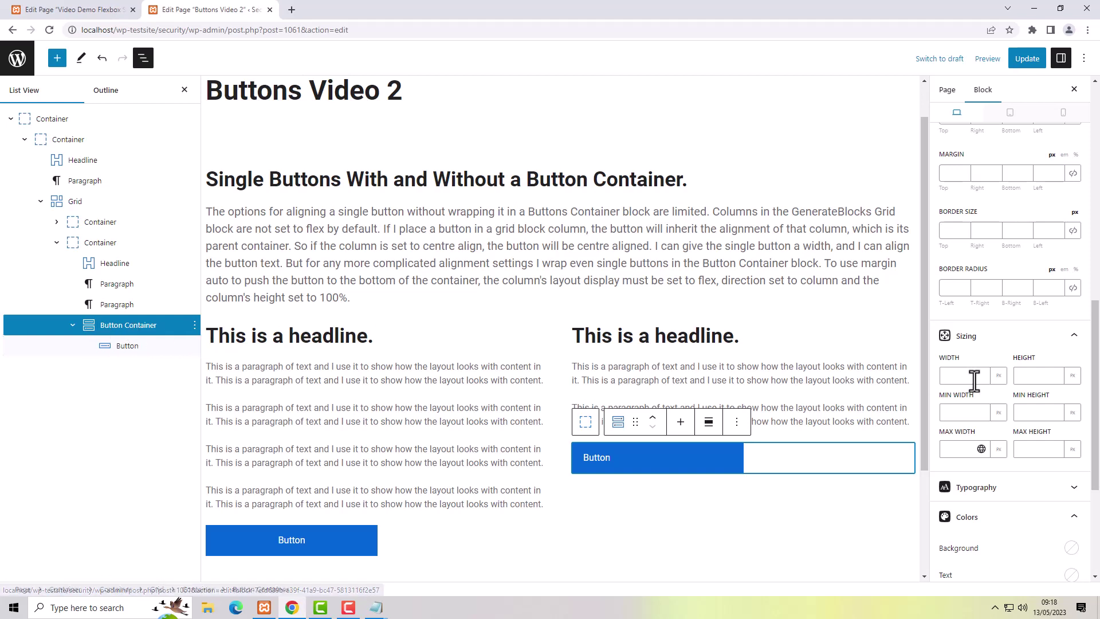
scroll(1081, 388, "up", 10)
scroll(1086, 393, "up", 1)
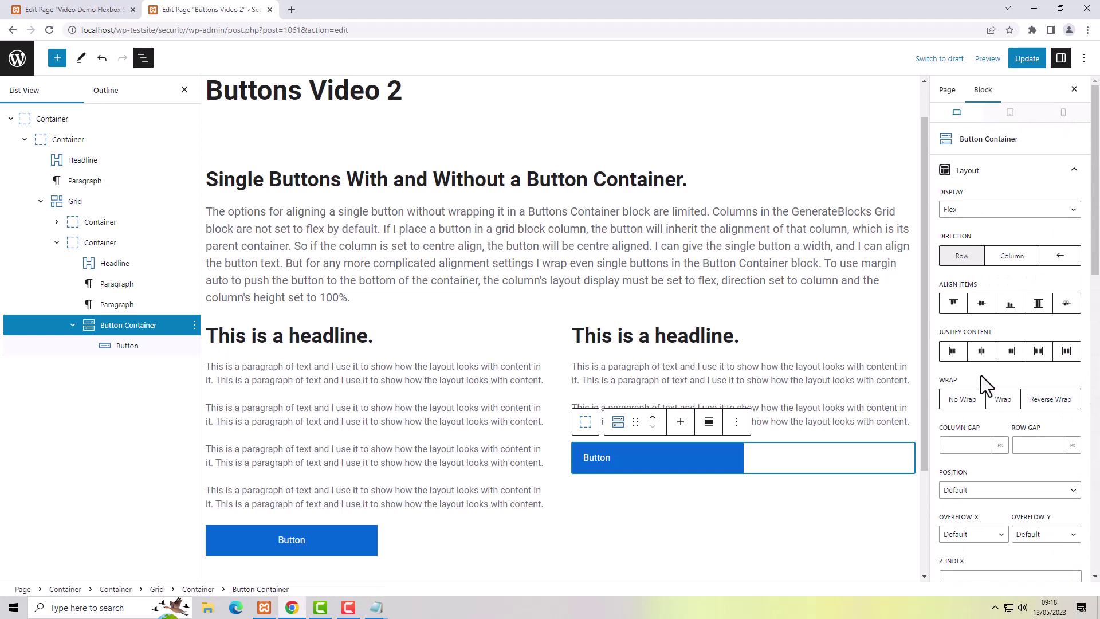
left_click(1012, 353)
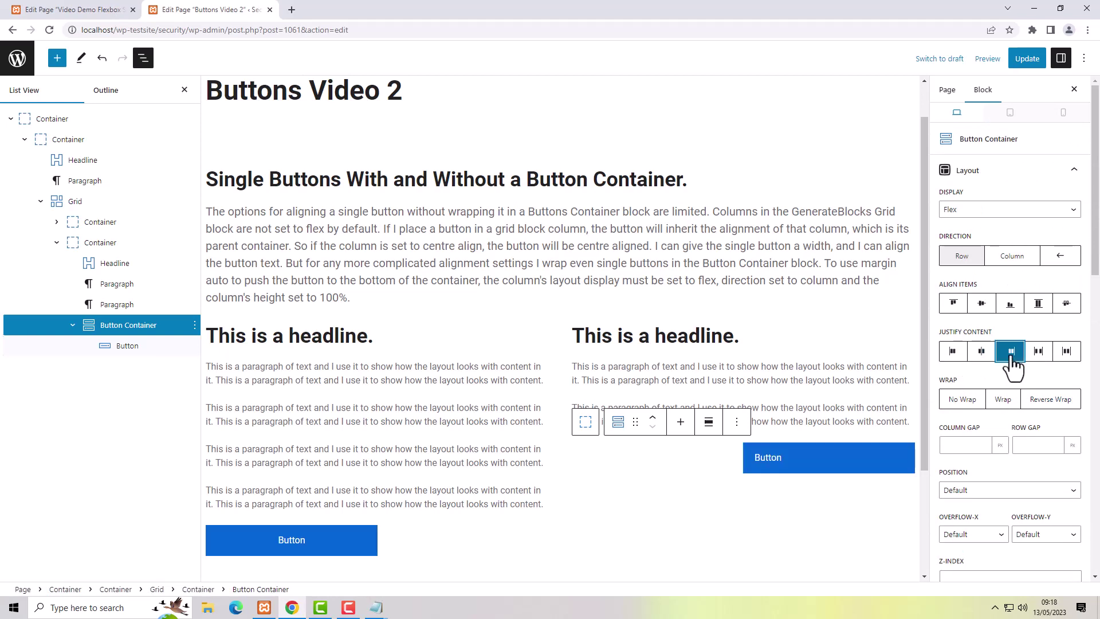
left_click(981, 352)
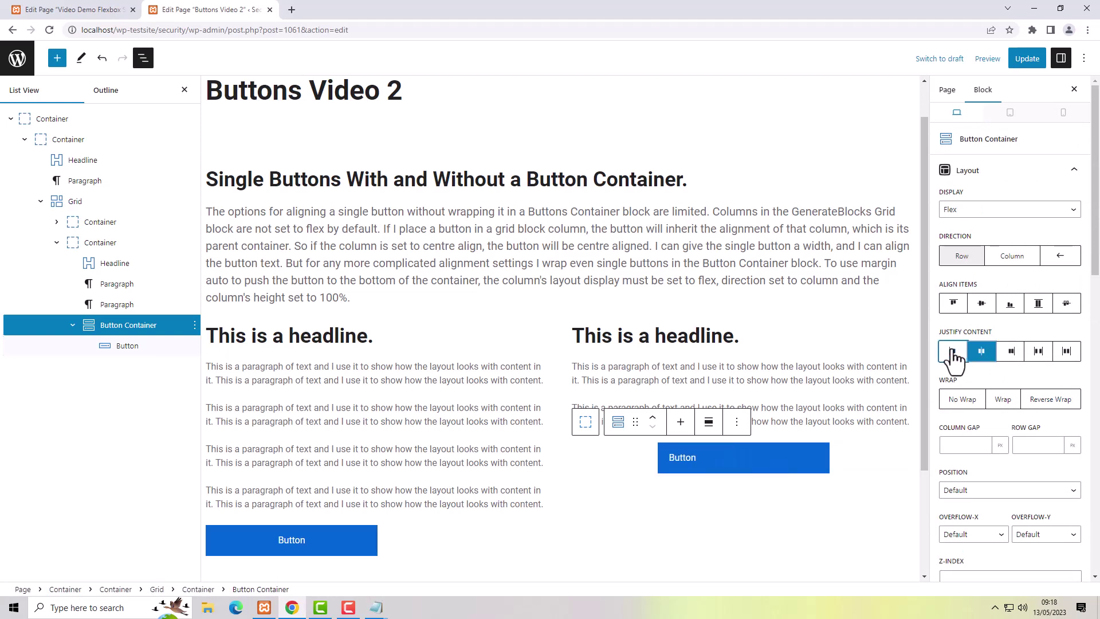
left_click(954, 353)
left_click(981, 353)
Step: Select the button, check its width, and centre its label text
scroll(1044, 439, "down", 1)
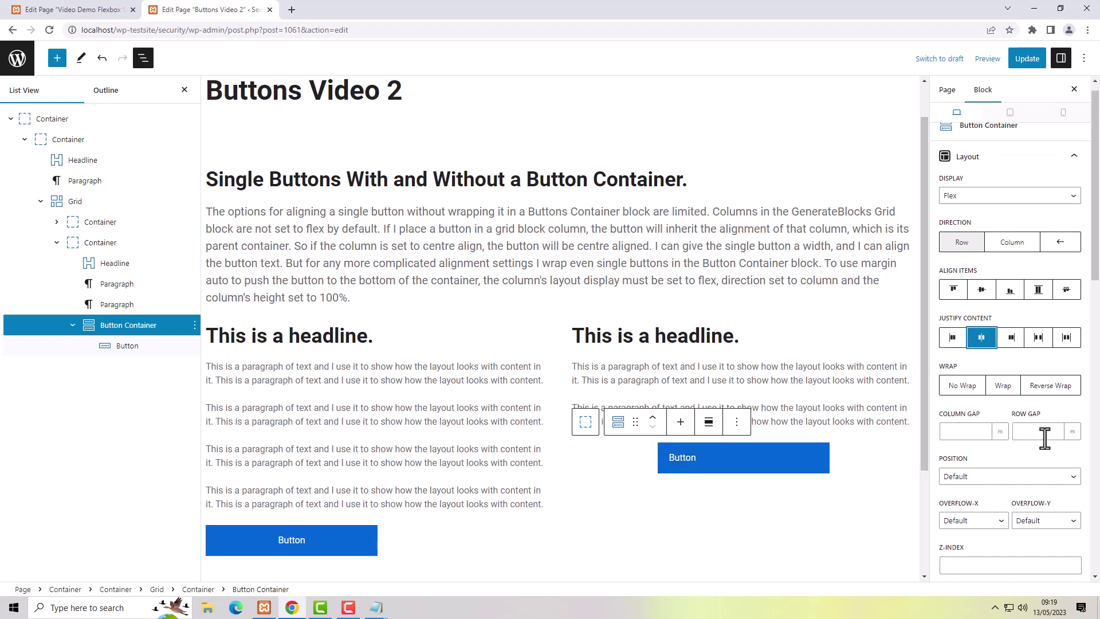
scroll(1045, 438, "down", 7)
scroll(1045, 439, "down", 4)
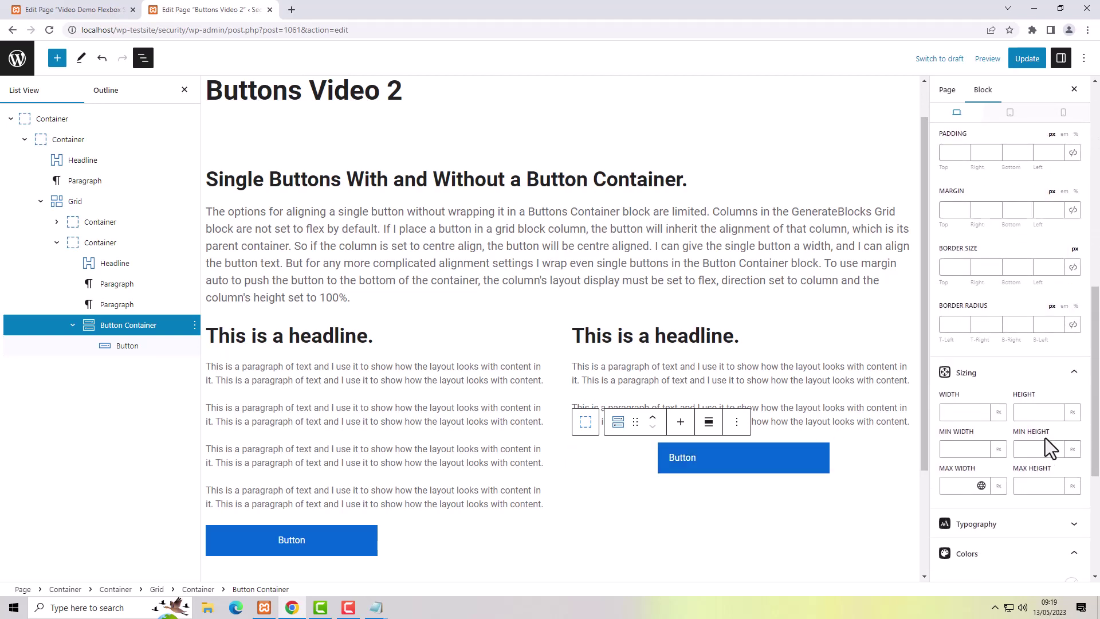
left_click(120, 346)
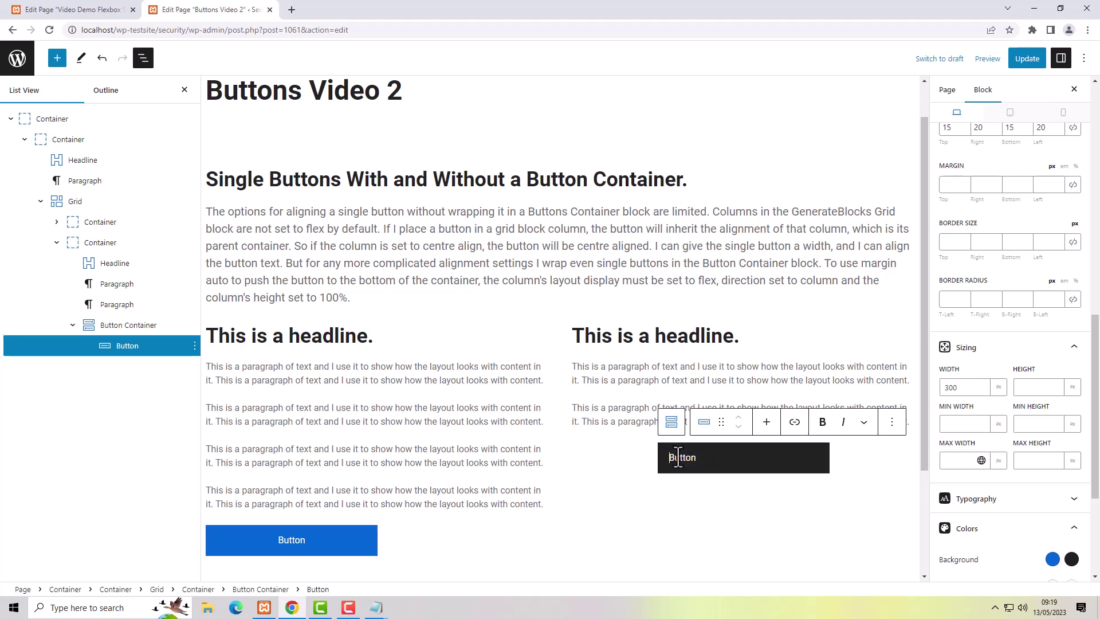
scroll(1099, 361, "up", 10)
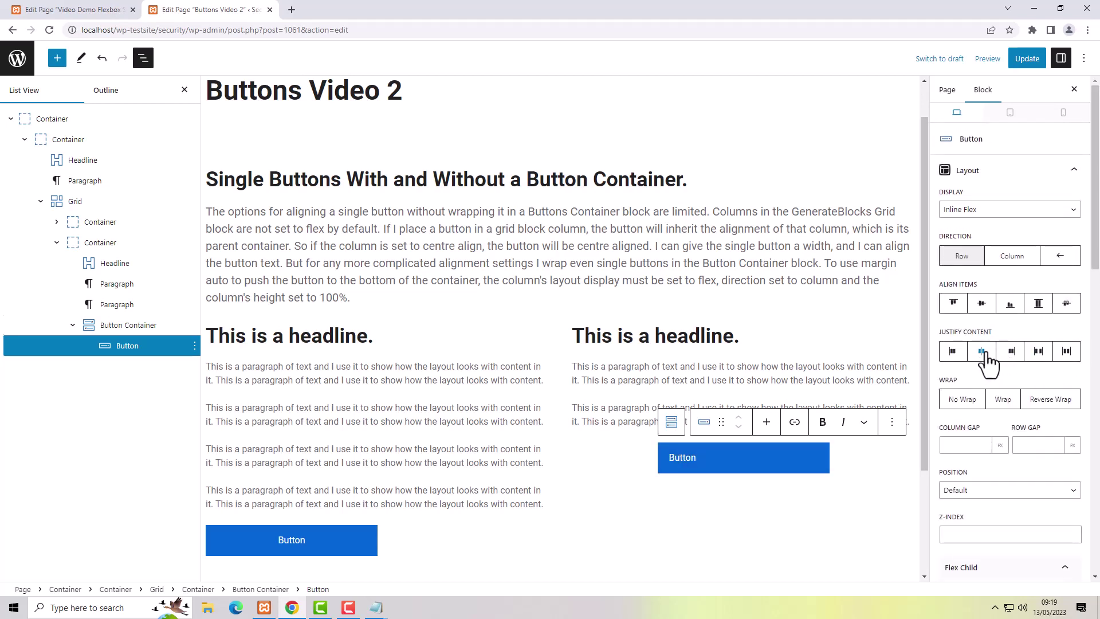
left_click(983, 351)
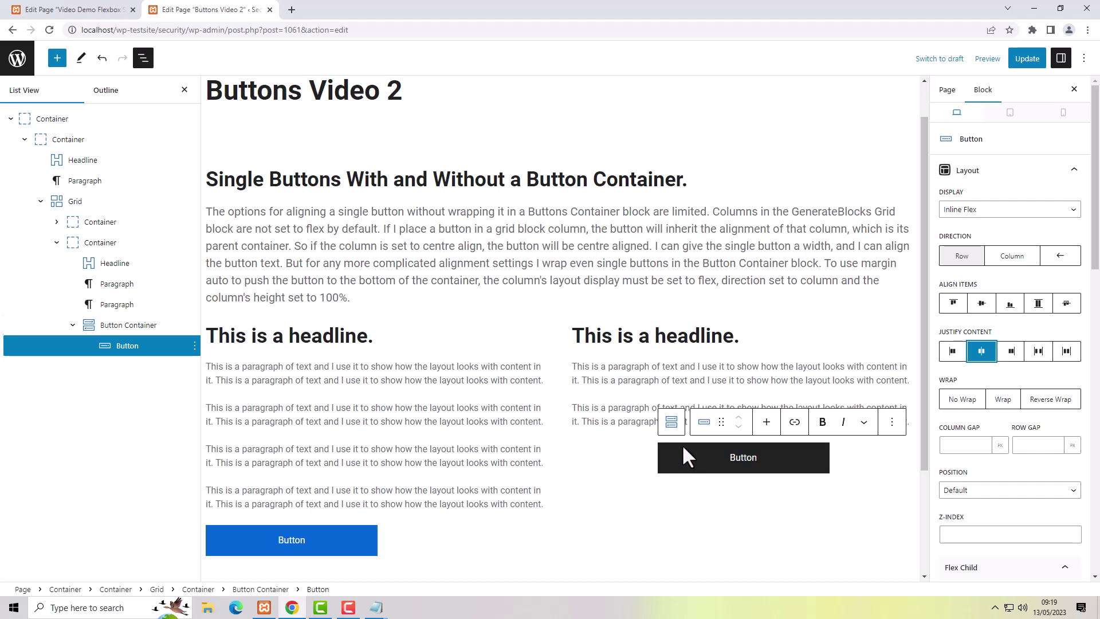
Step: Keep the right column's display as Flex and set its Button Container's top margin to auto
left_click(100, 243)
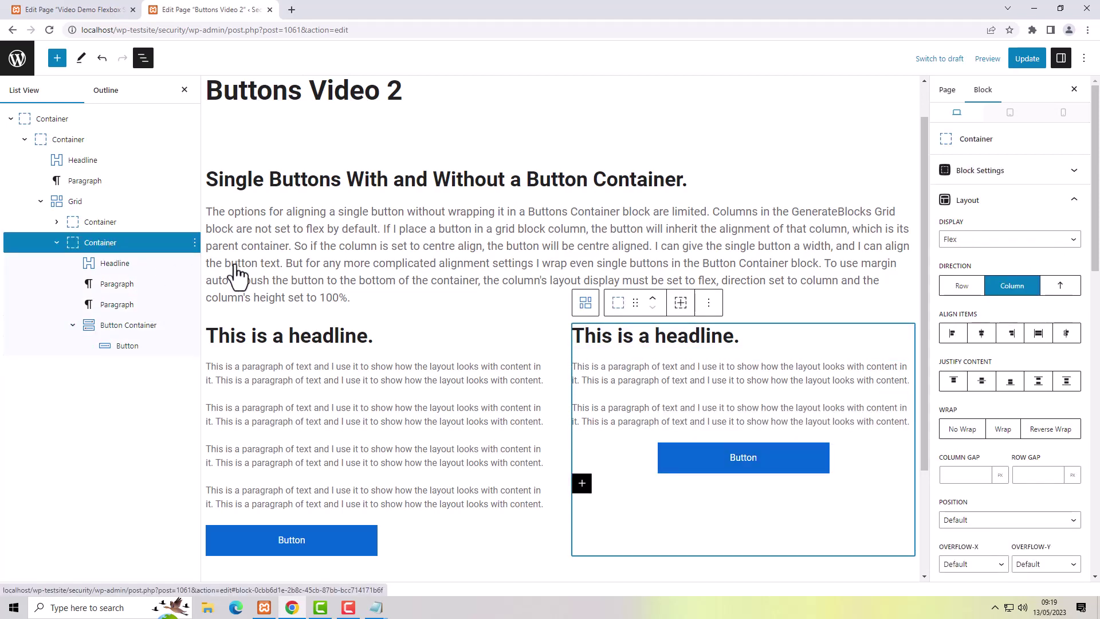
left_click(952, 245)
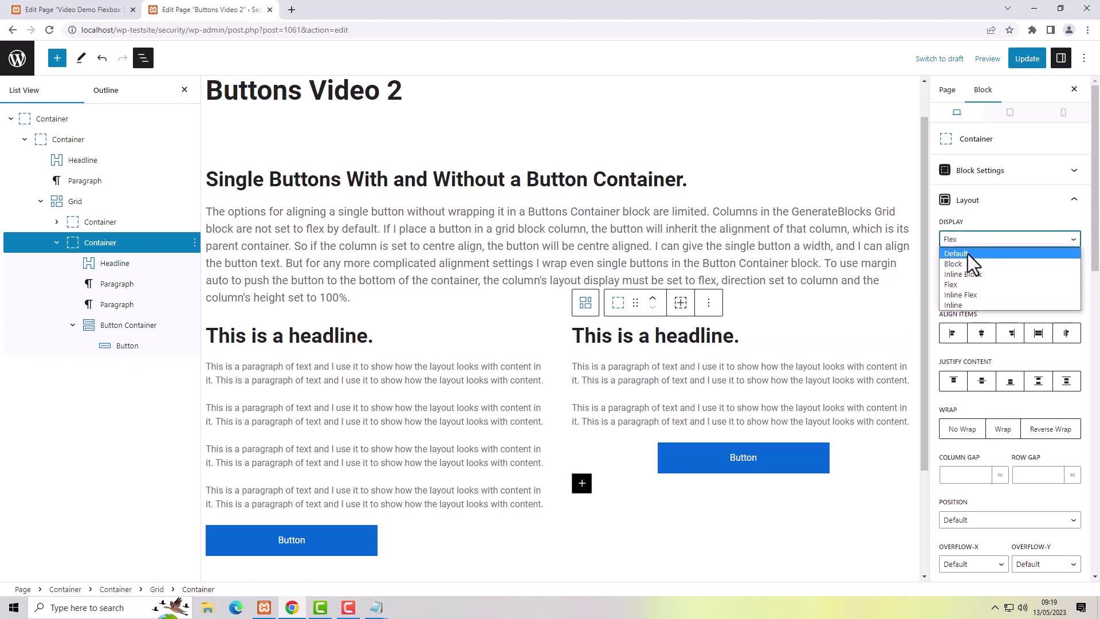
left_click(963, 241)
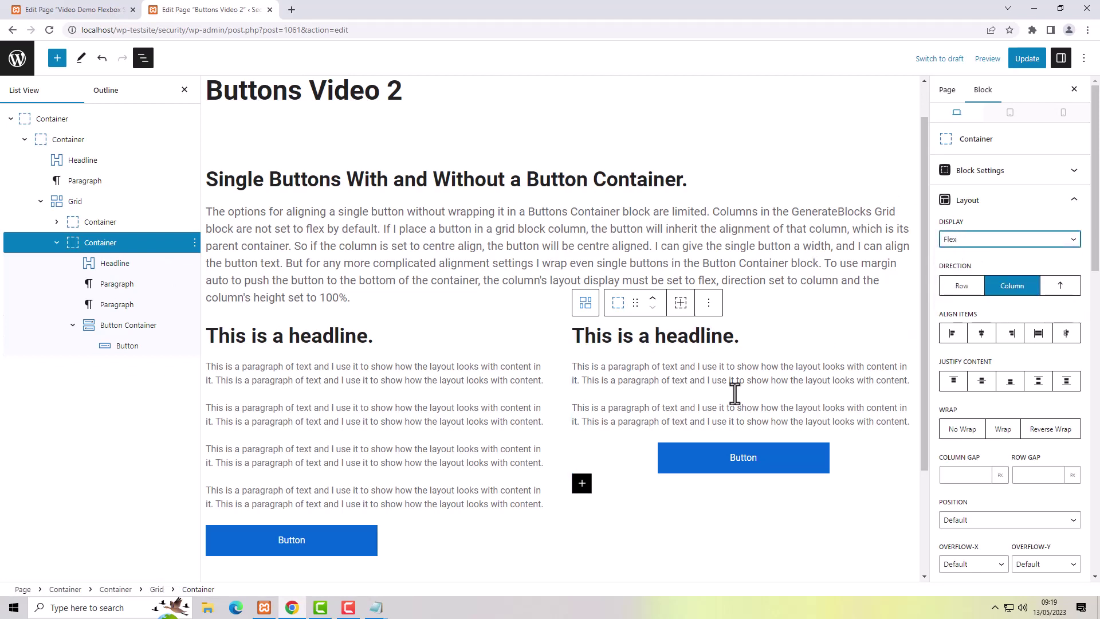
left_click(119, 328)
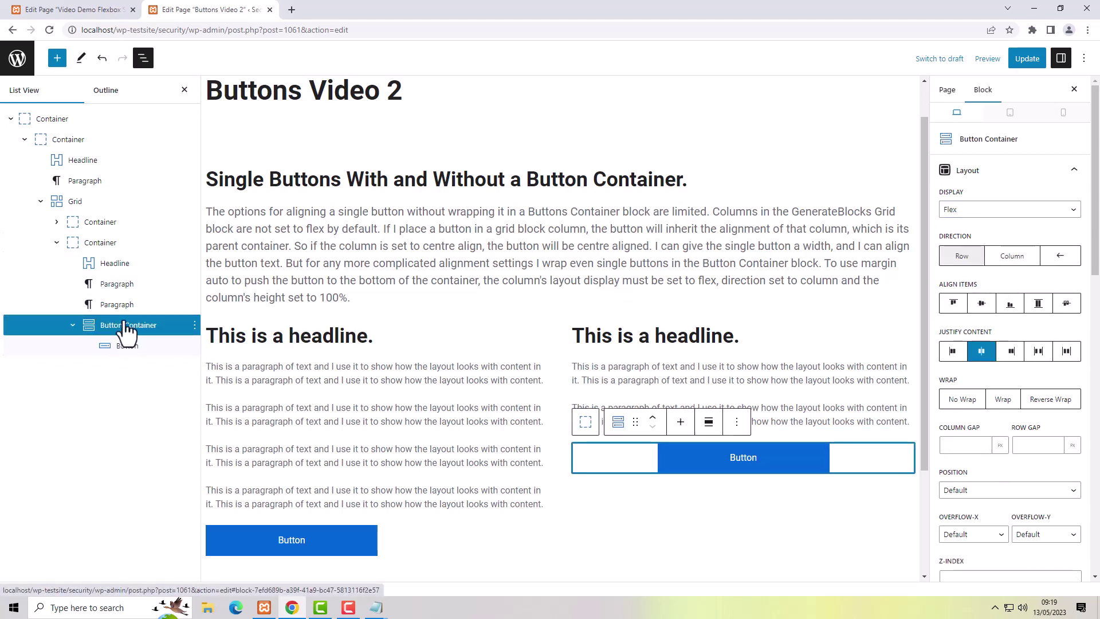
scroll(1057, 458, "down", 6)
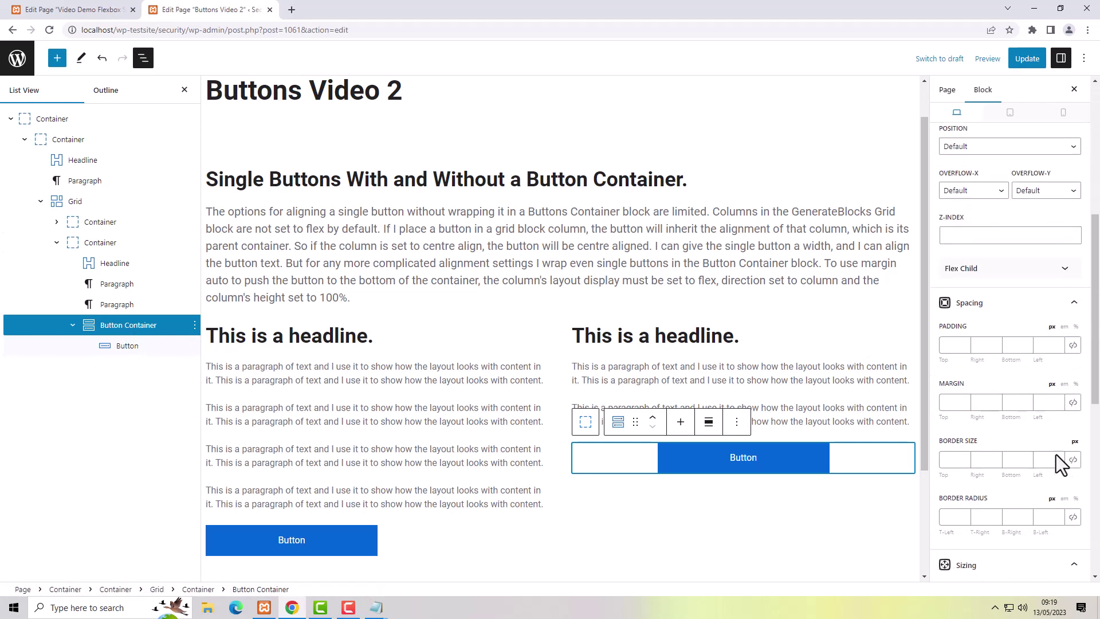
scroll(1057, 455, "down", 1)
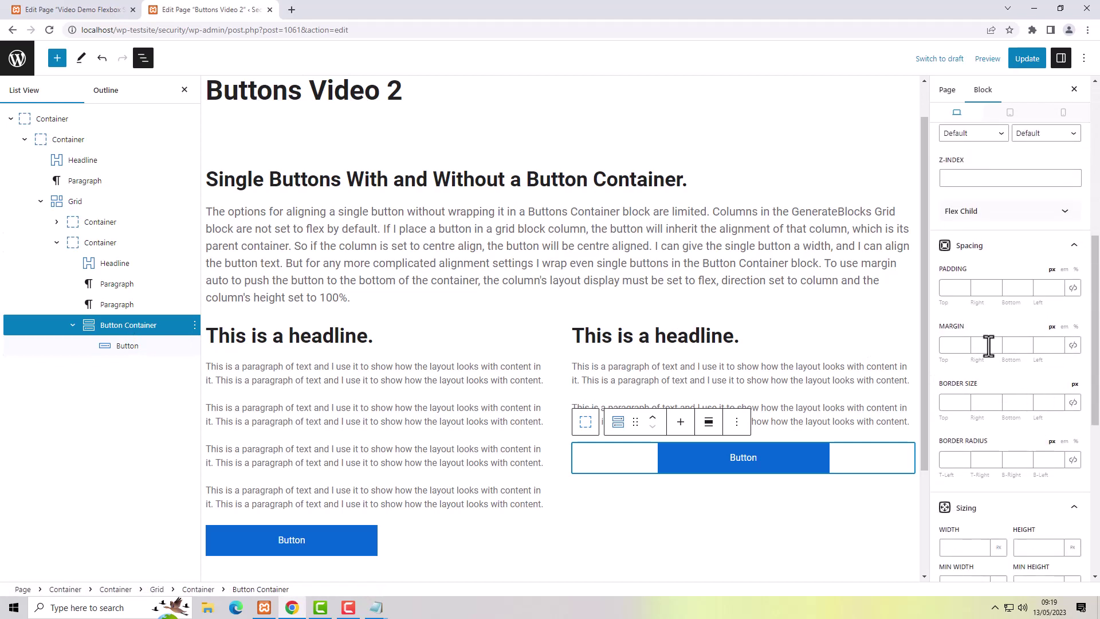
left_click(957, 345)
left_click(958, 392)
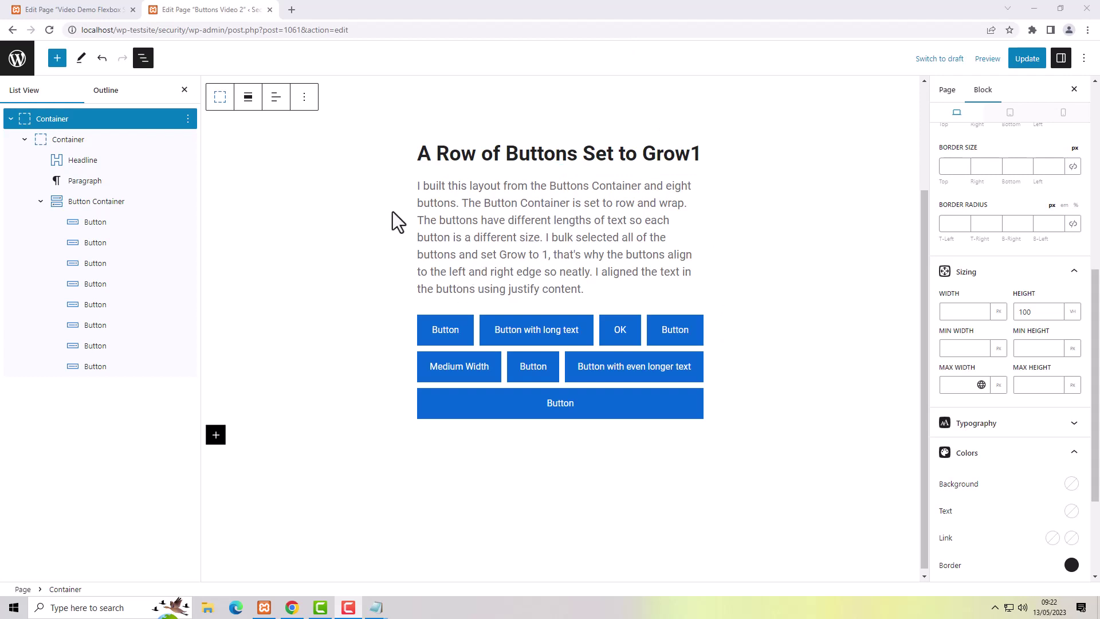
left_click(59, 144)
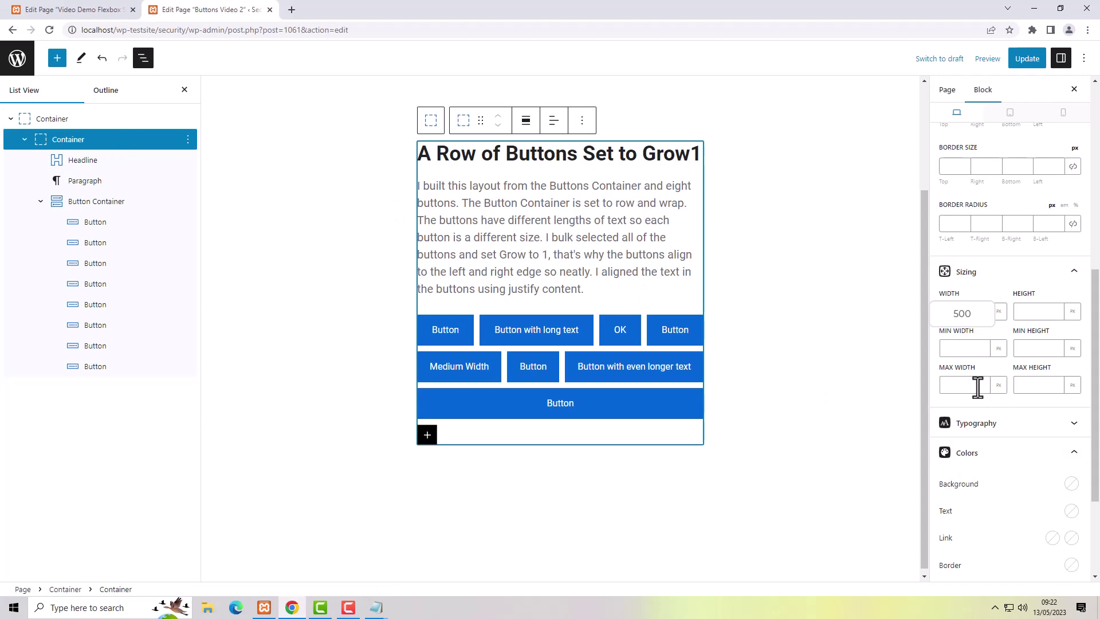
left_click(87, 205)
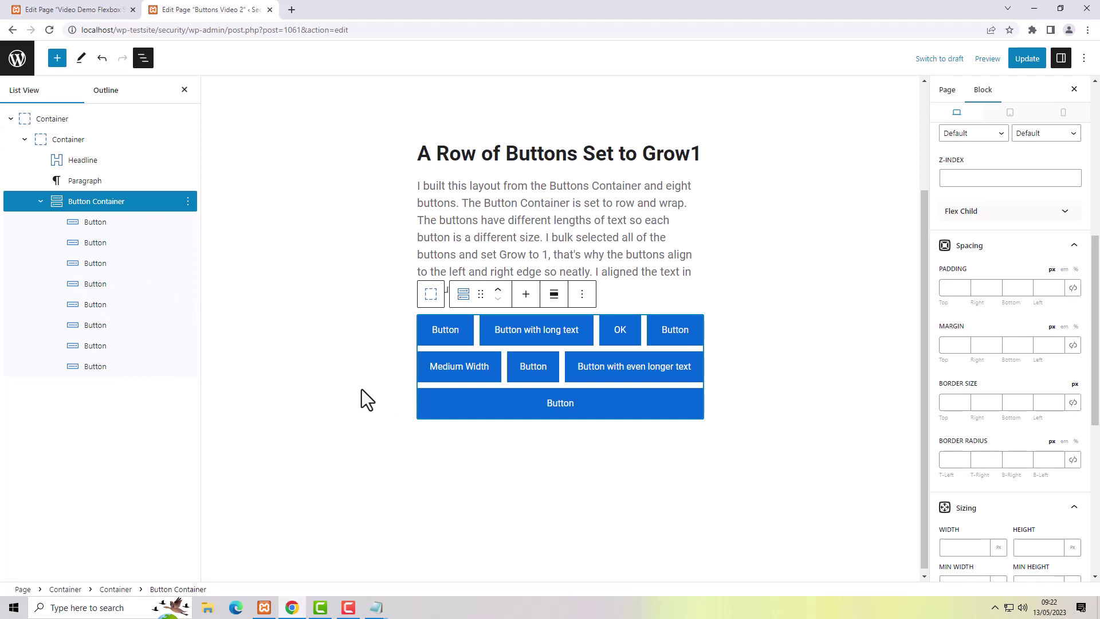
left_click(80, 224)
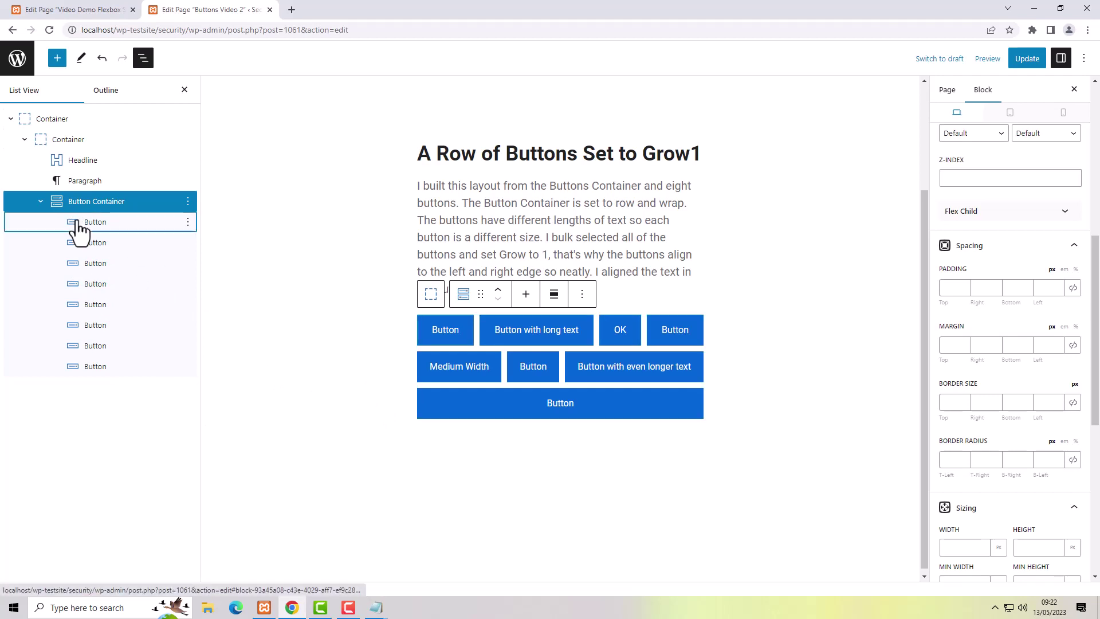
left_click(96, 371, "shift")
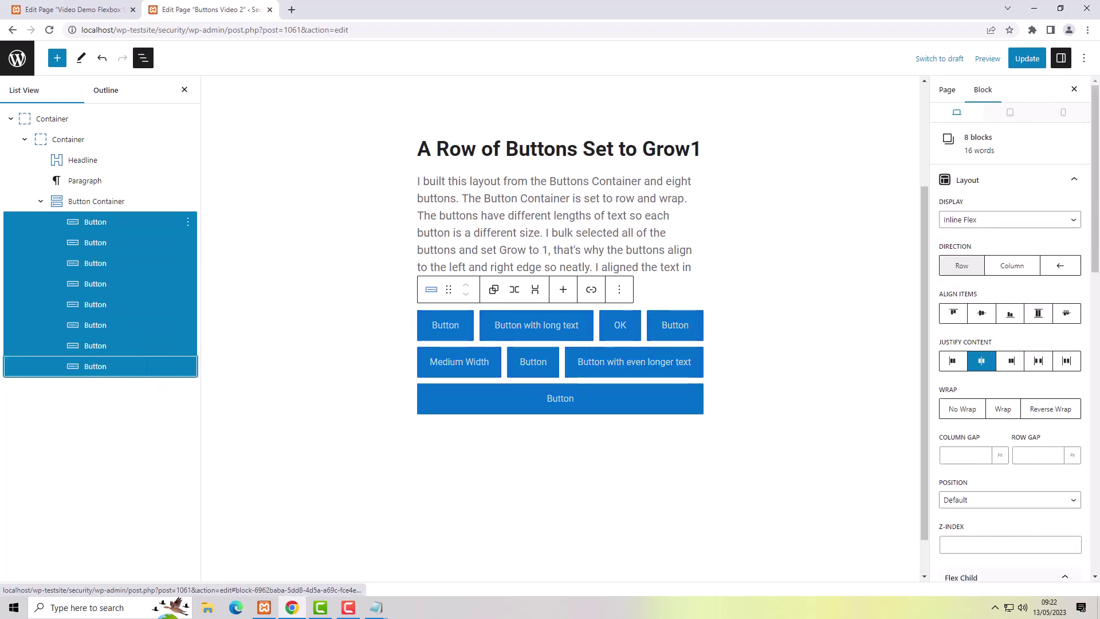
scroll(1098, 281, "down", 5)
scroll(1060, 286, "down", 1)
left_click_drag(1096, 287, 1099, 165)
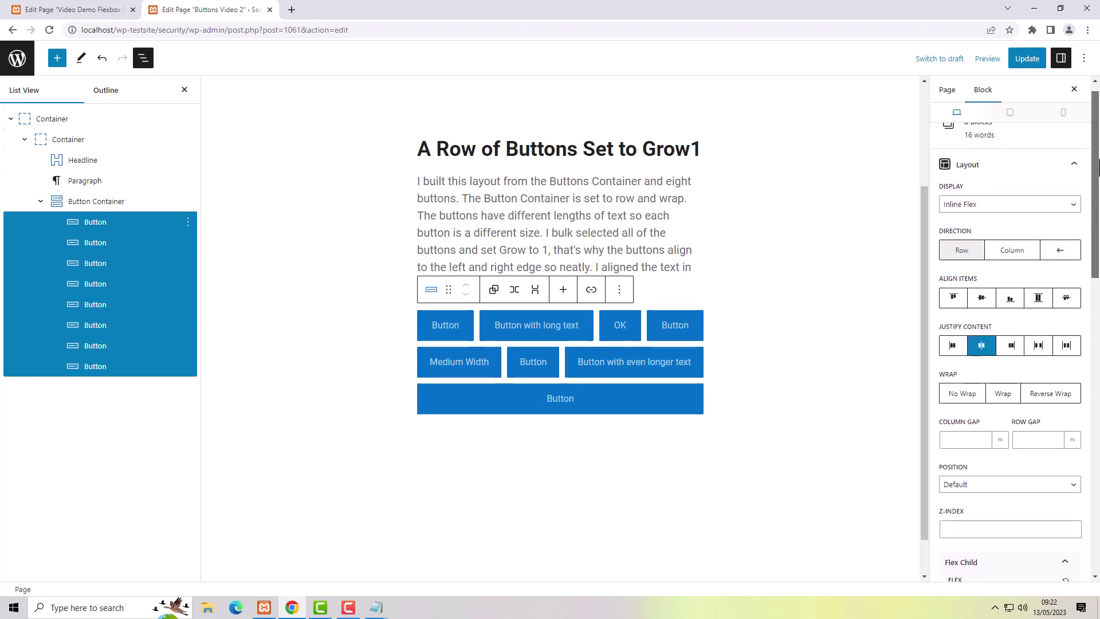
scroll(989, 258, "down", 6)
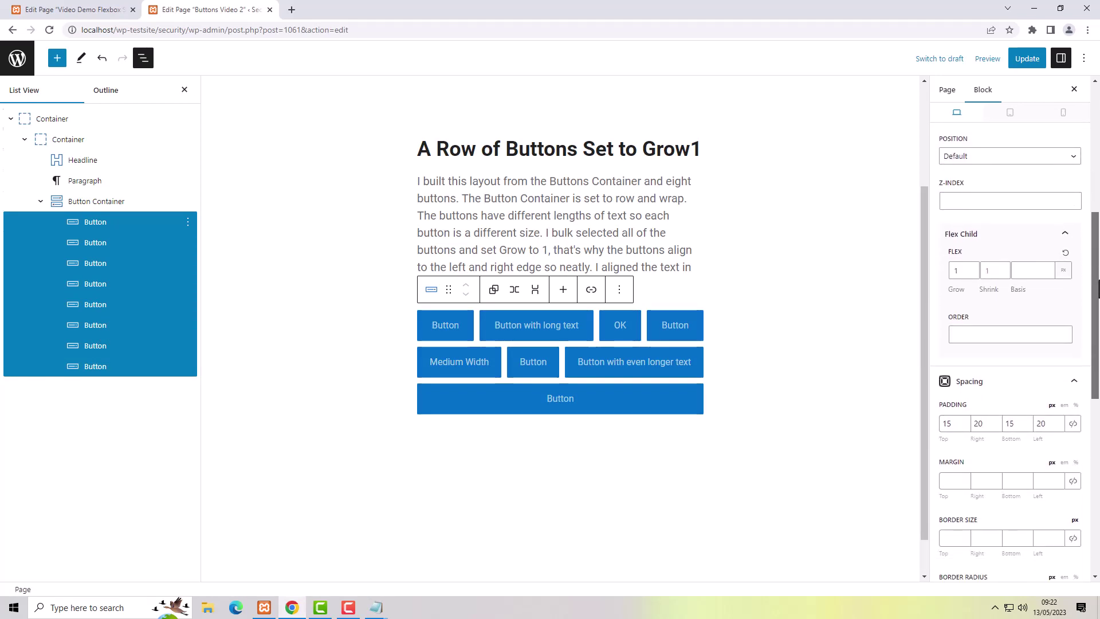
left_click(979, 234)
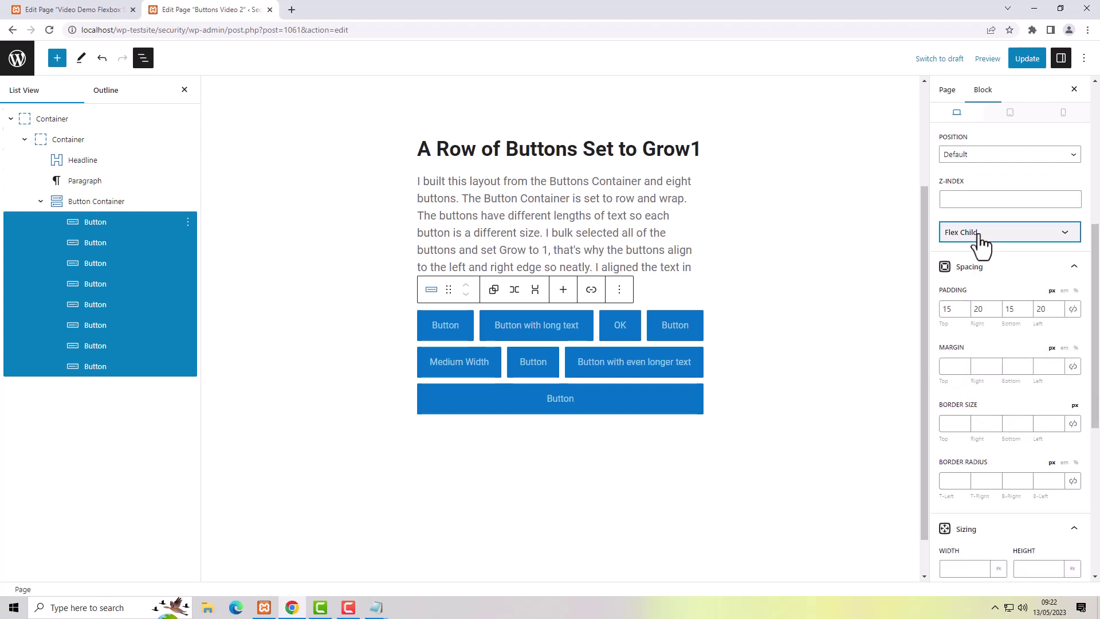
left_click(980, 234)
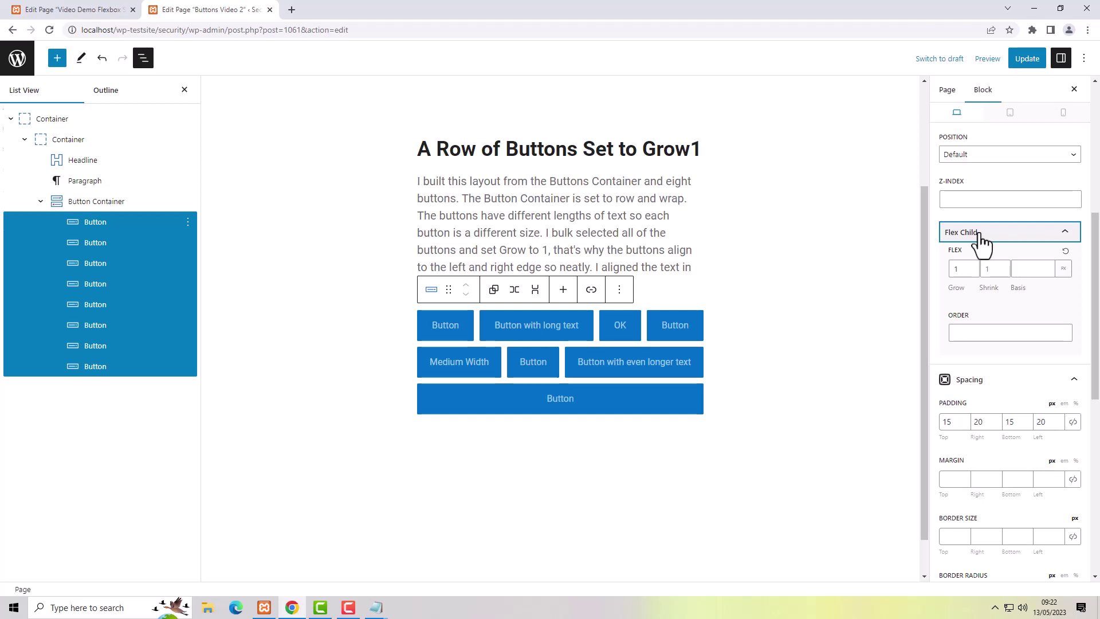
double_click(958, 268)
type("0")
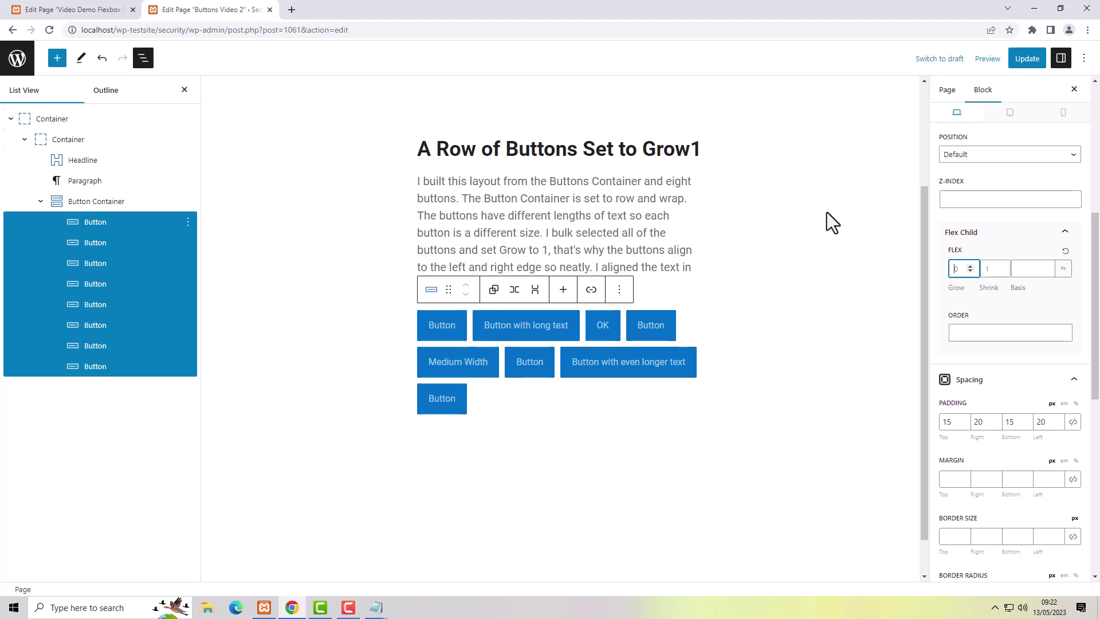
type("1")
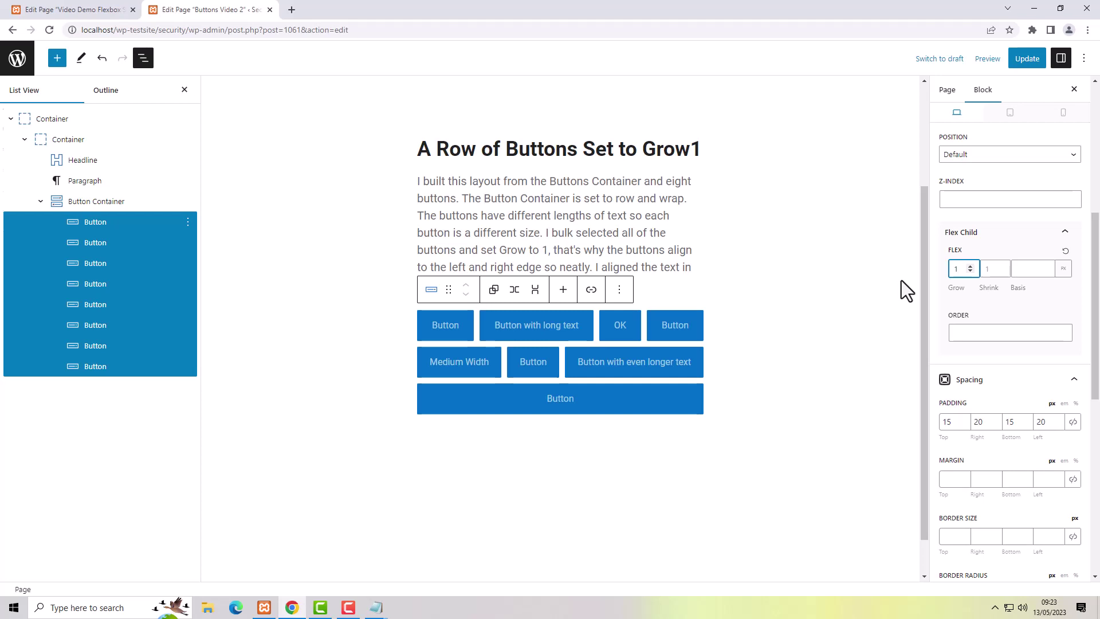
left_click(628, 25)
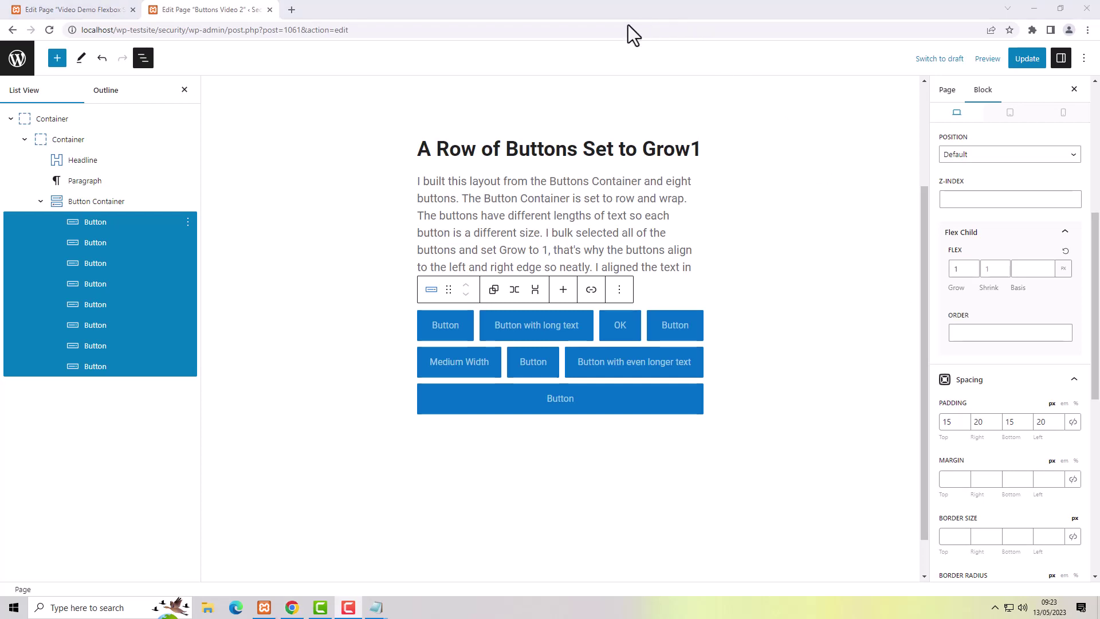
left_click(96, 201)
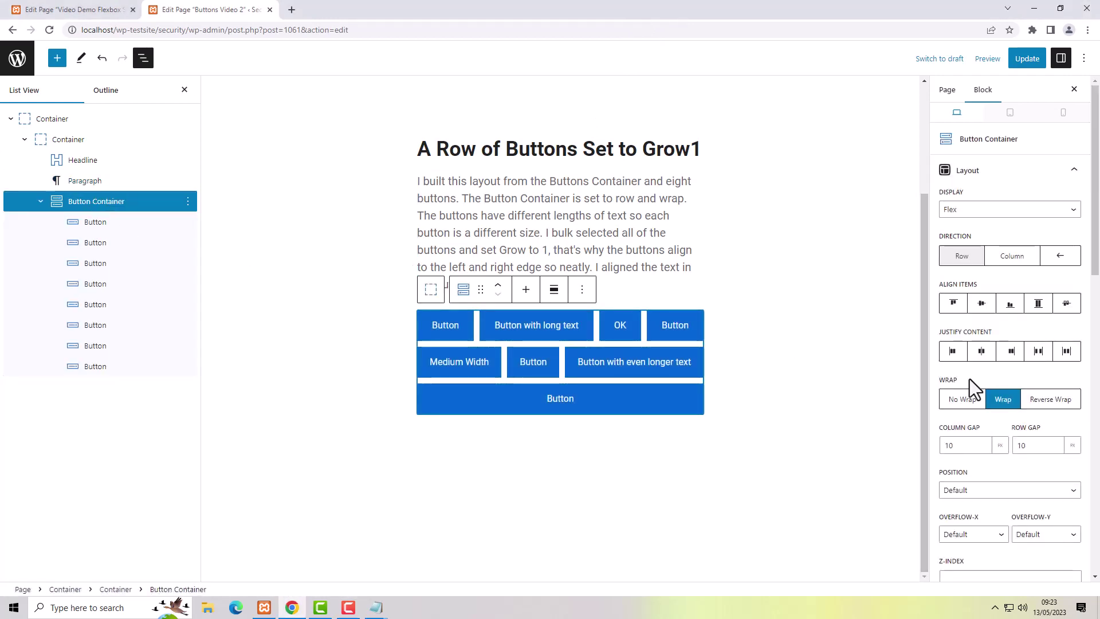
left_click(1013, 257)
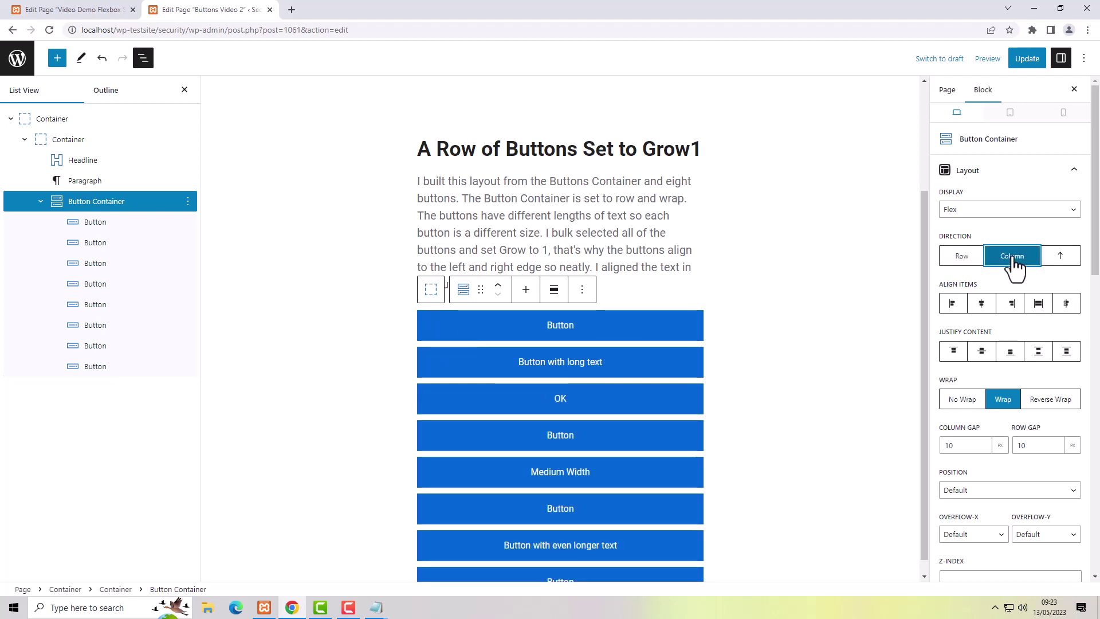
left_click(1013, 256)
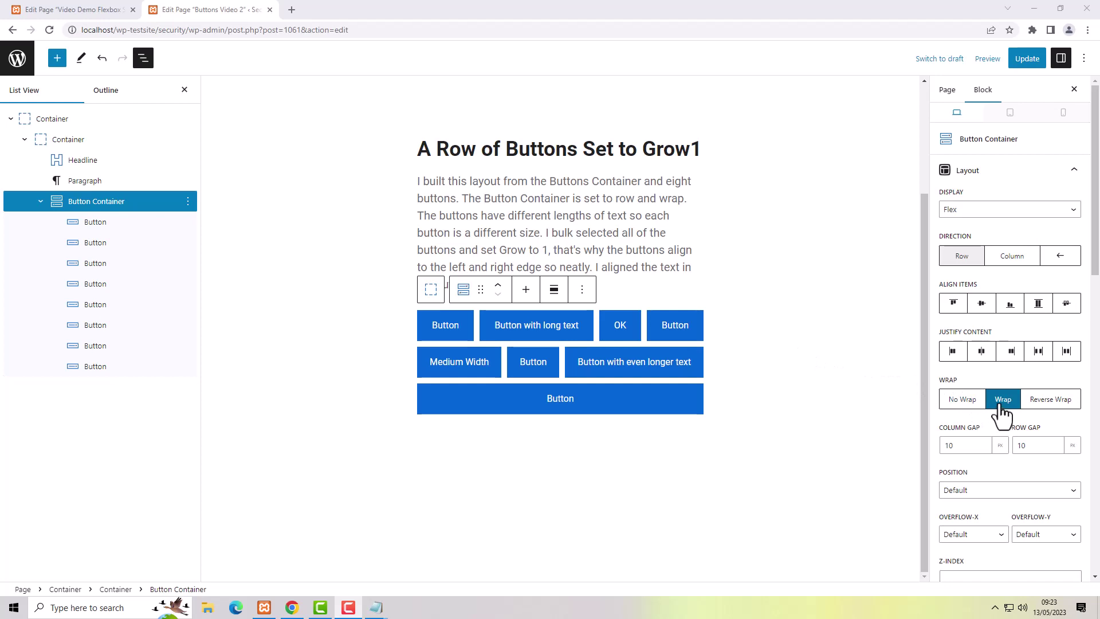
left_click(969, 401)
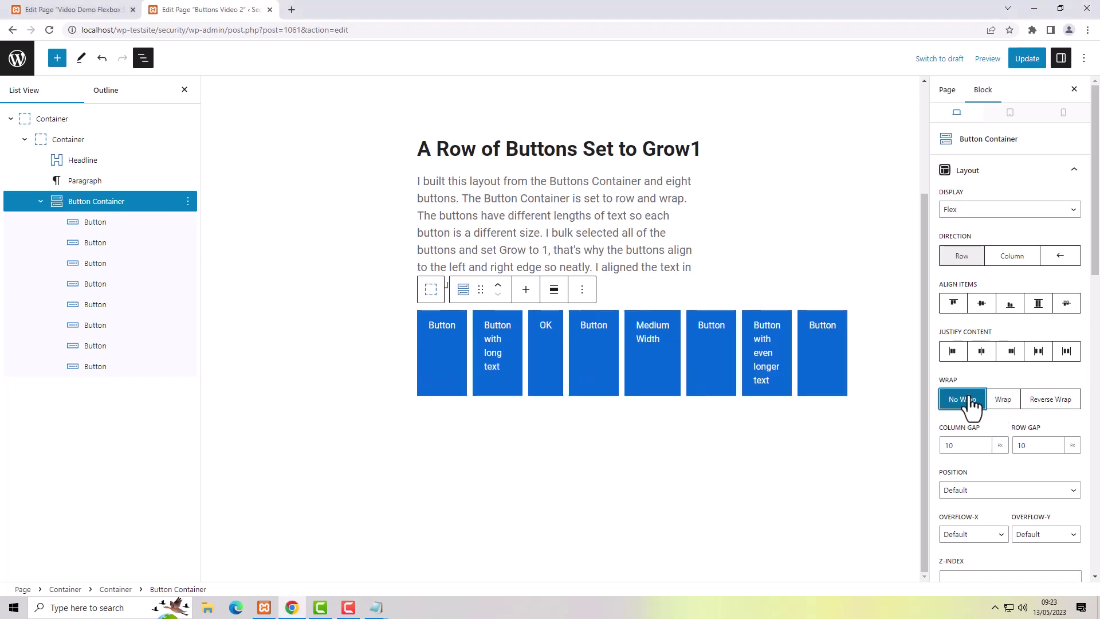
left_click(1001, 401)
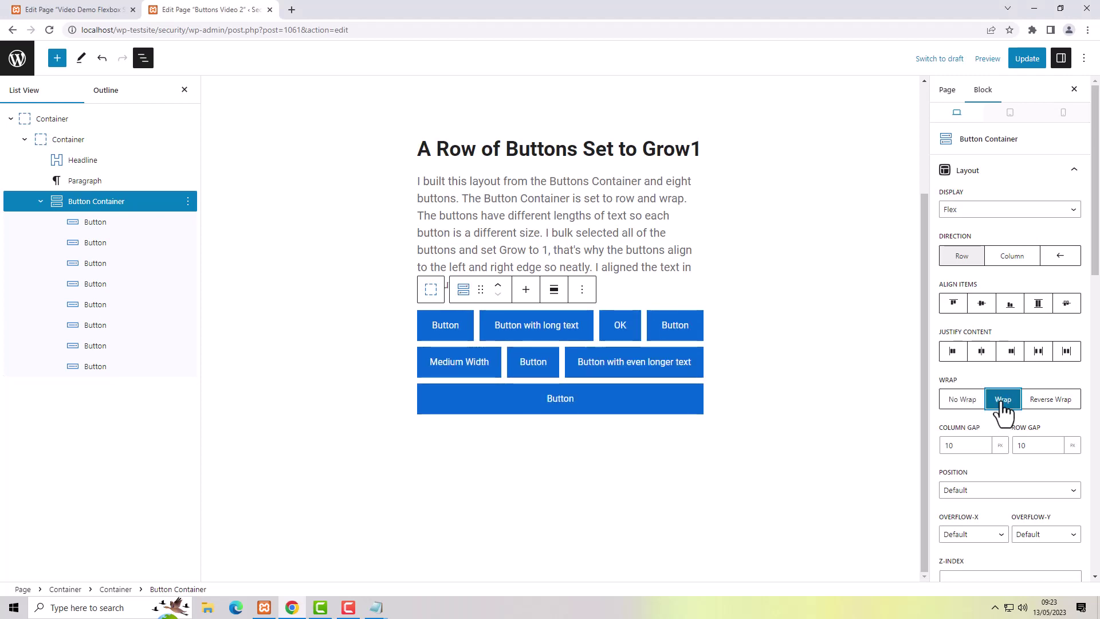